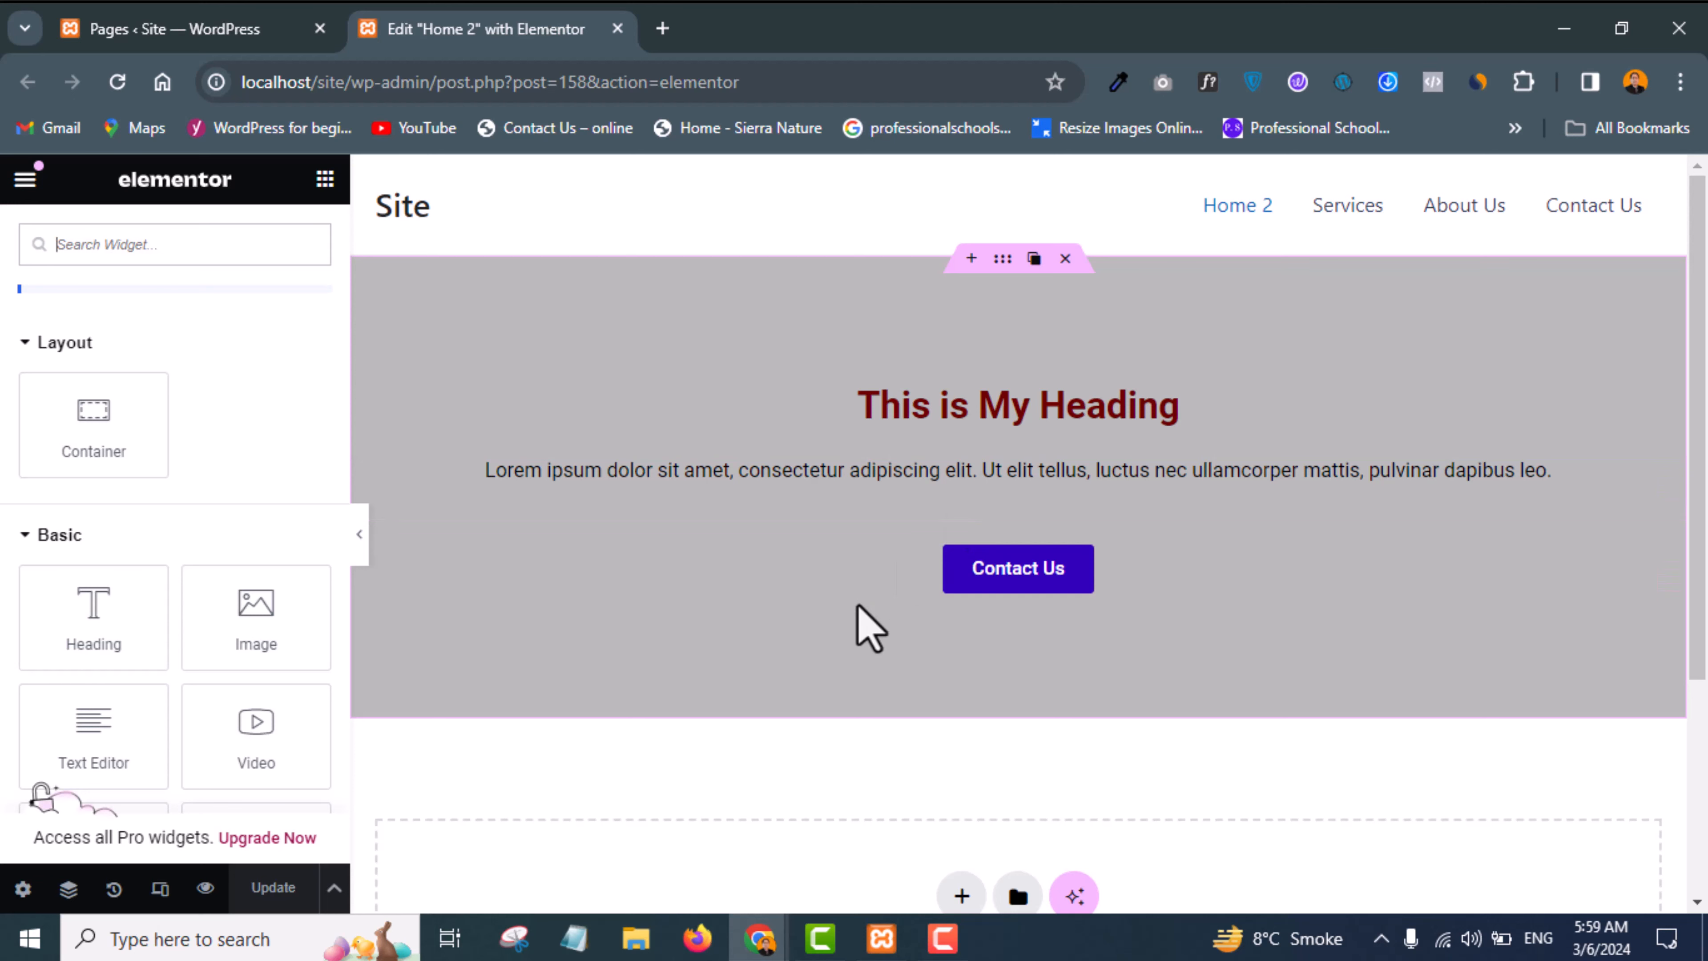
scroll(869, 629, down, 1)
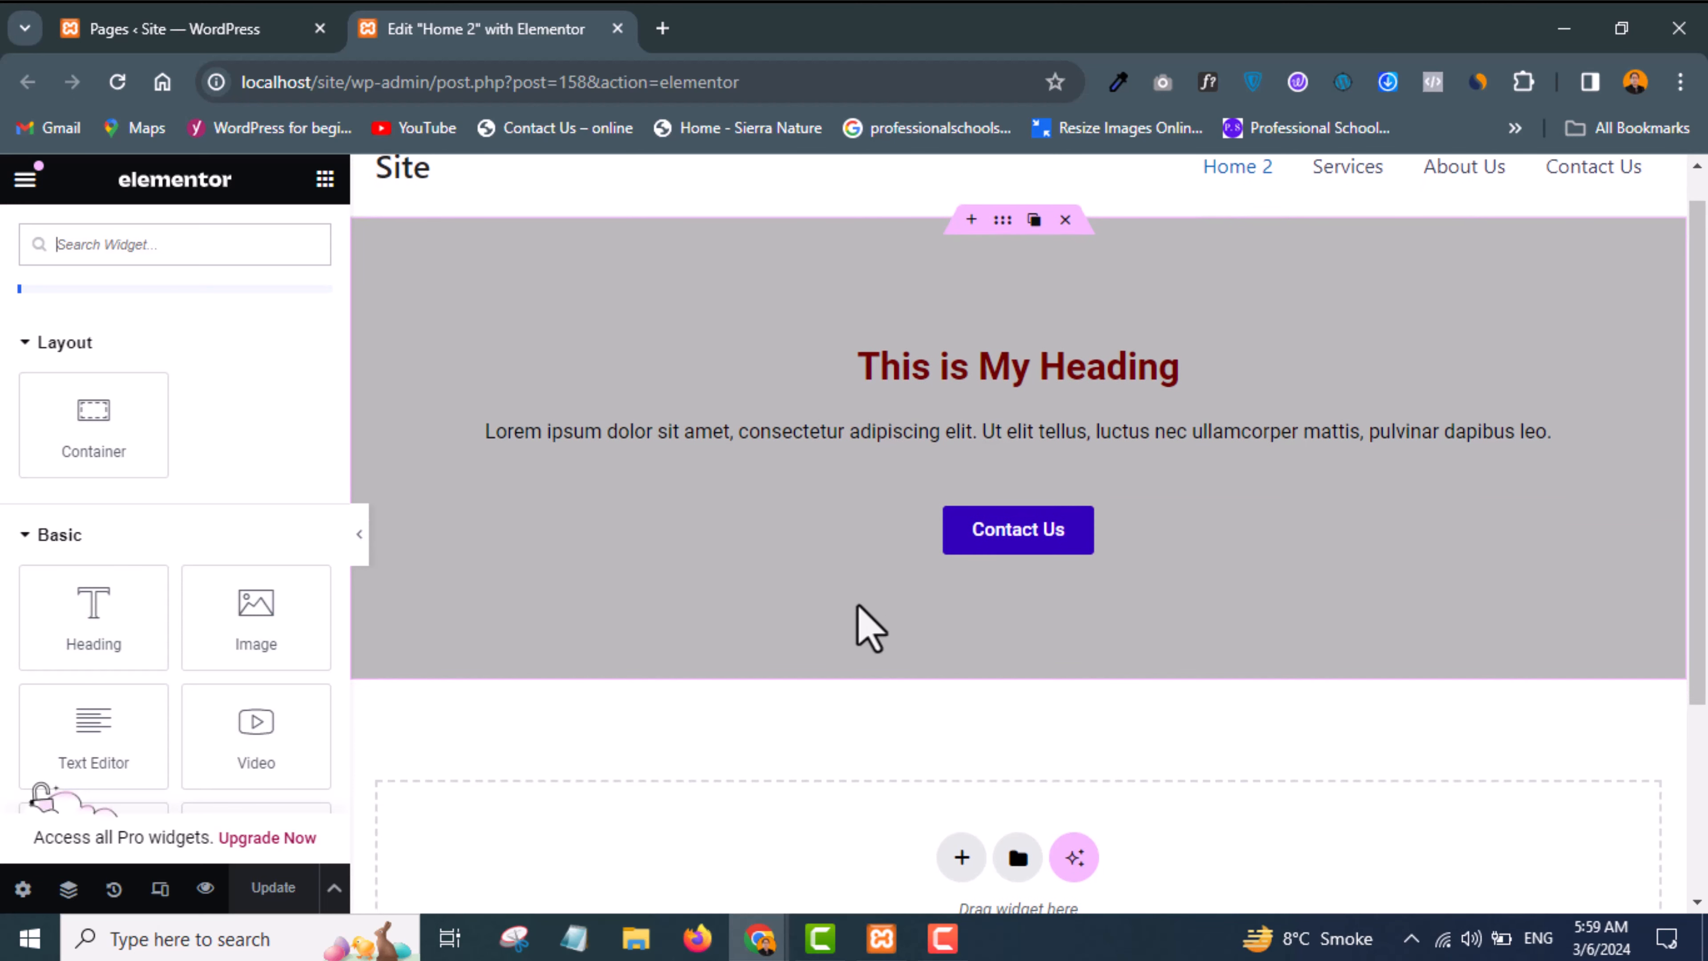
scroll(870, 629, down, 1)
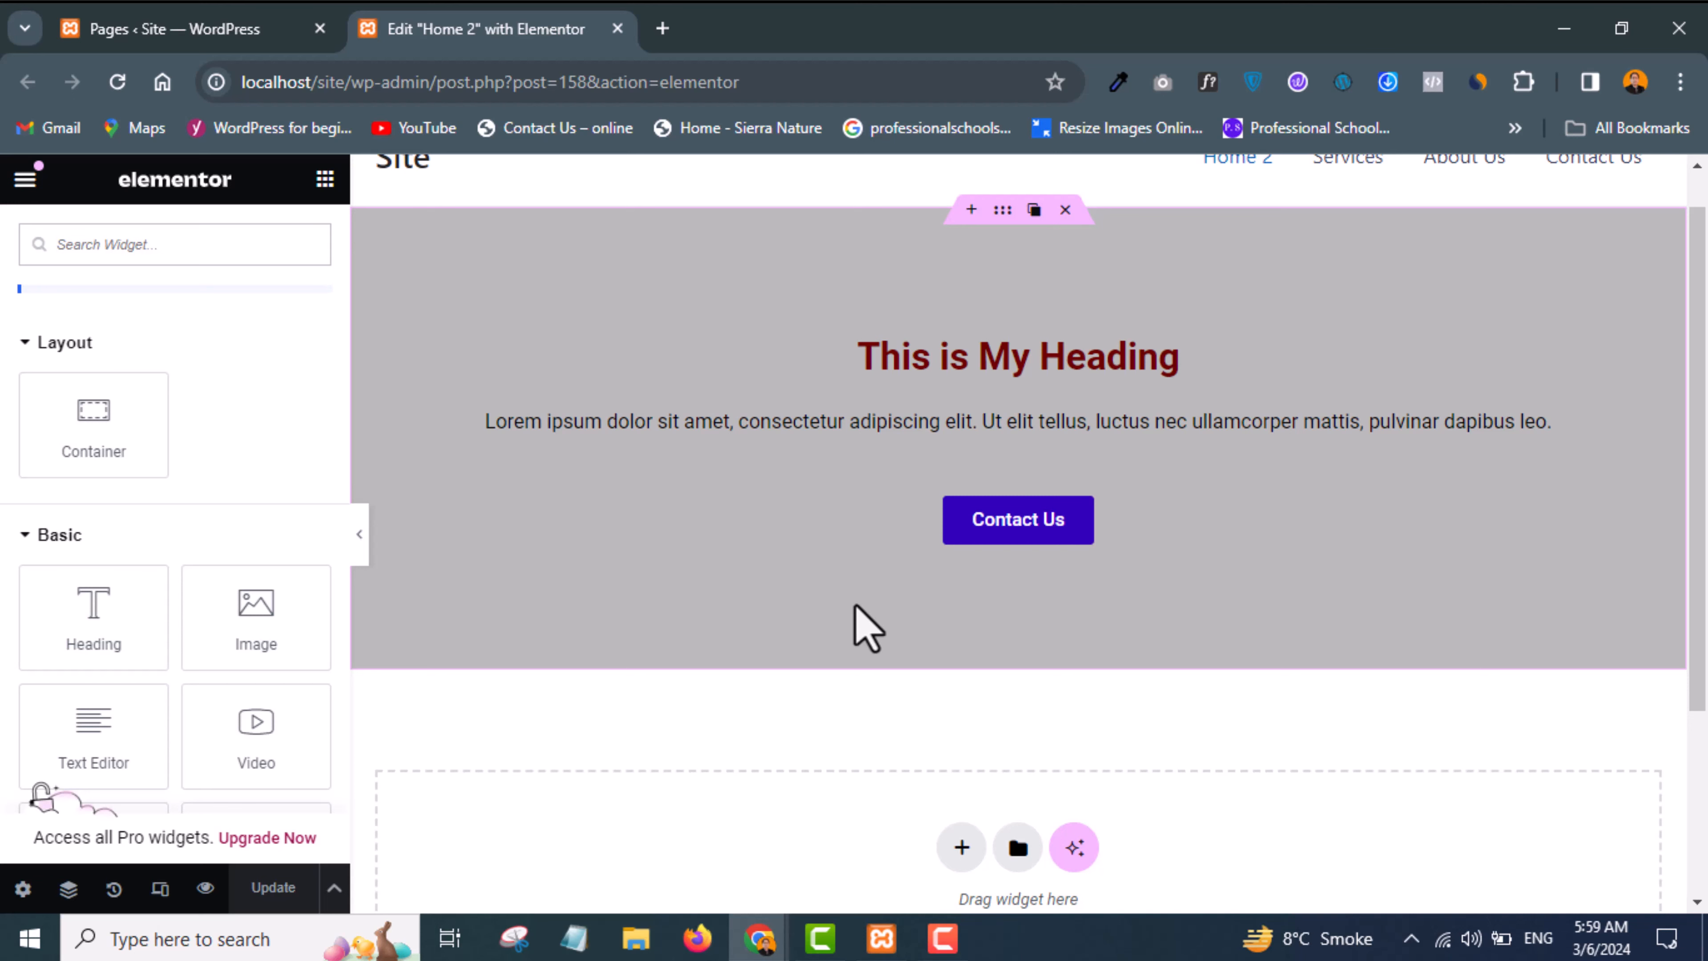
scroll(855, 605, up, 1)
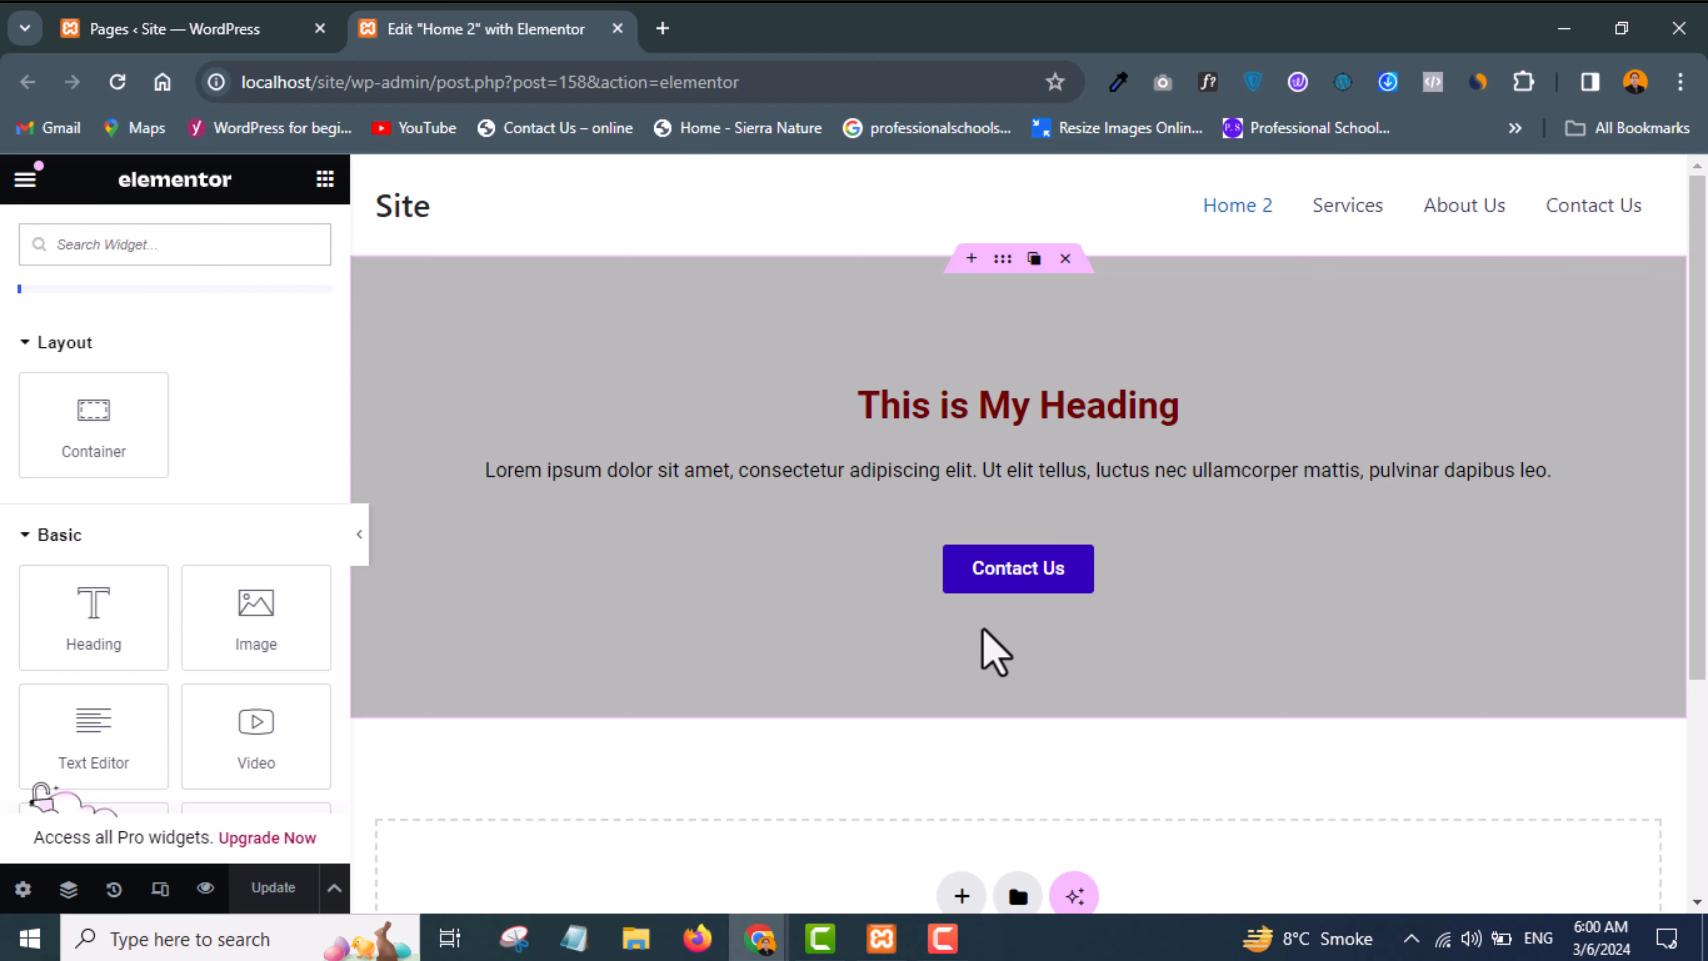
scroll(995, 650, down, 1)
scroll(1002, 420, down, 4)
scroll(1003, 420, up, 5)
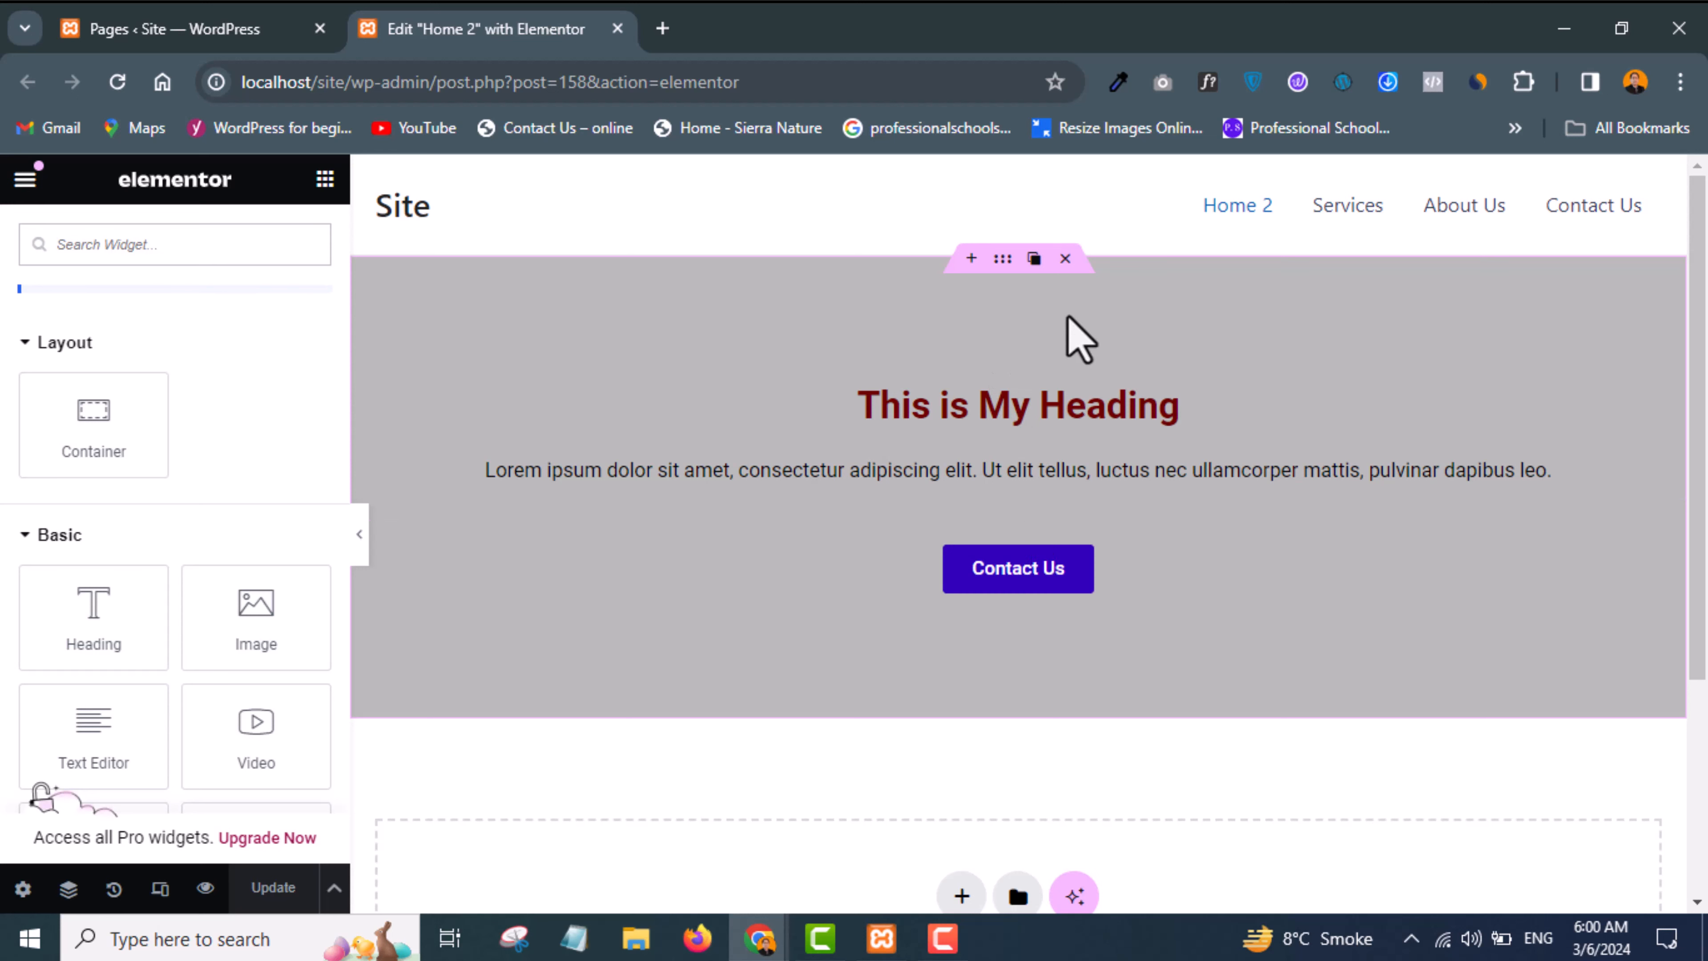
Step: Open the grey container's advanced settings and choose px as the margin unit
click(1003, 267)
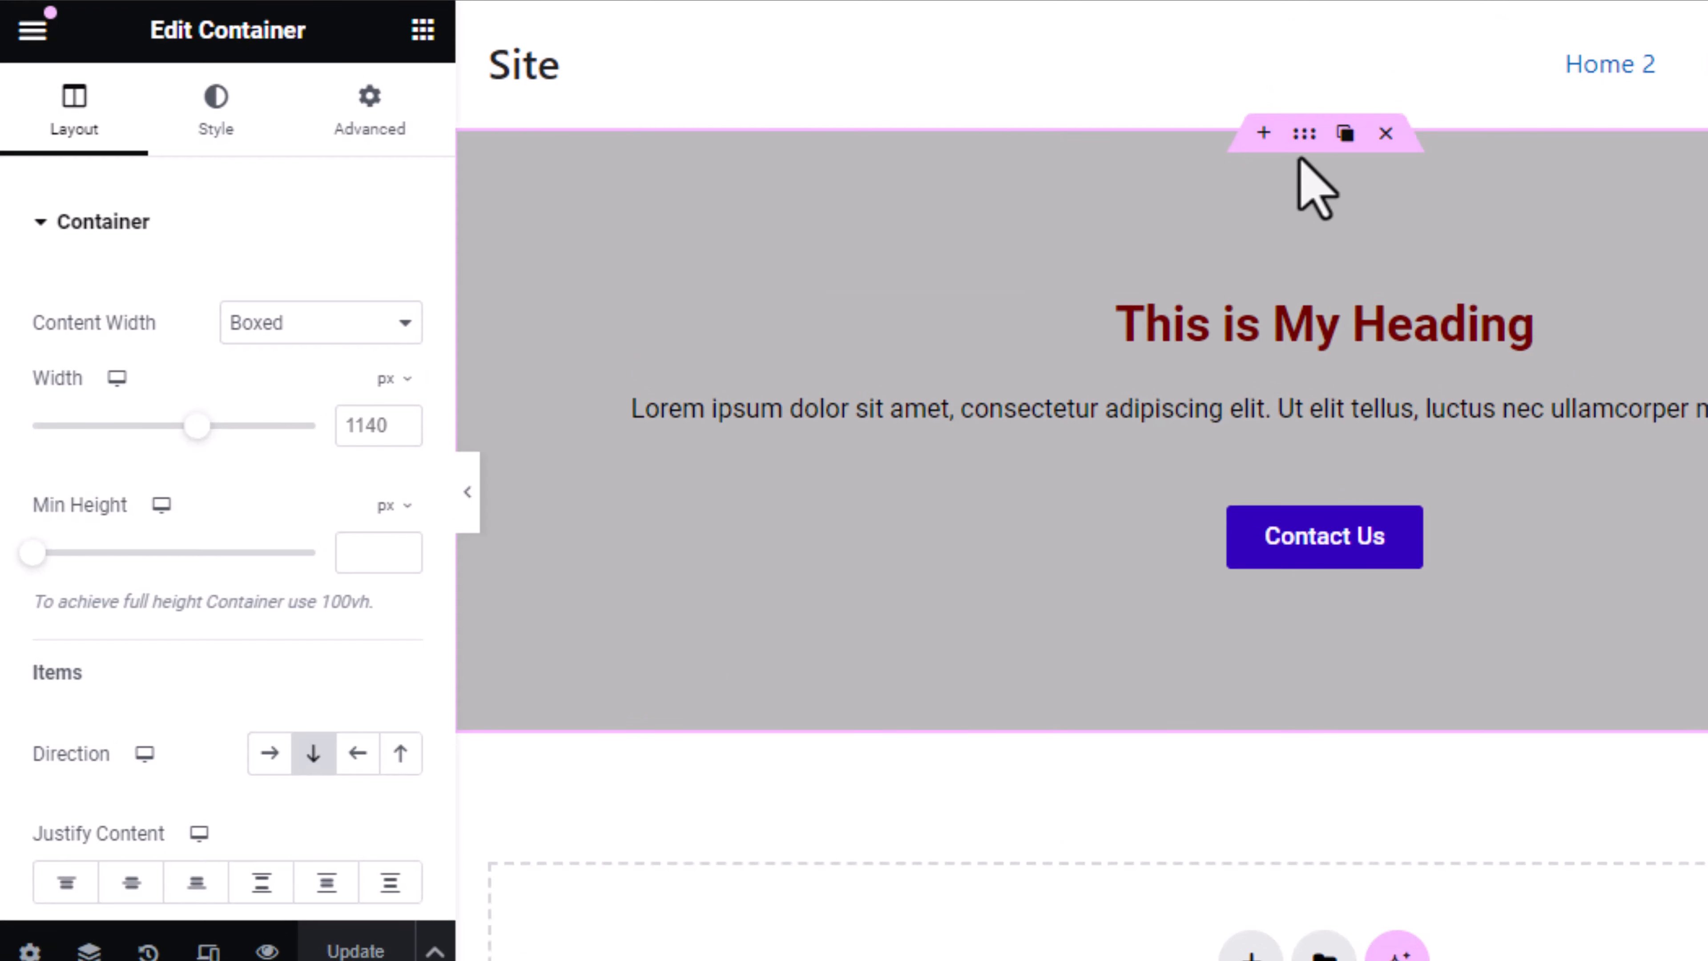
click(372, 124)
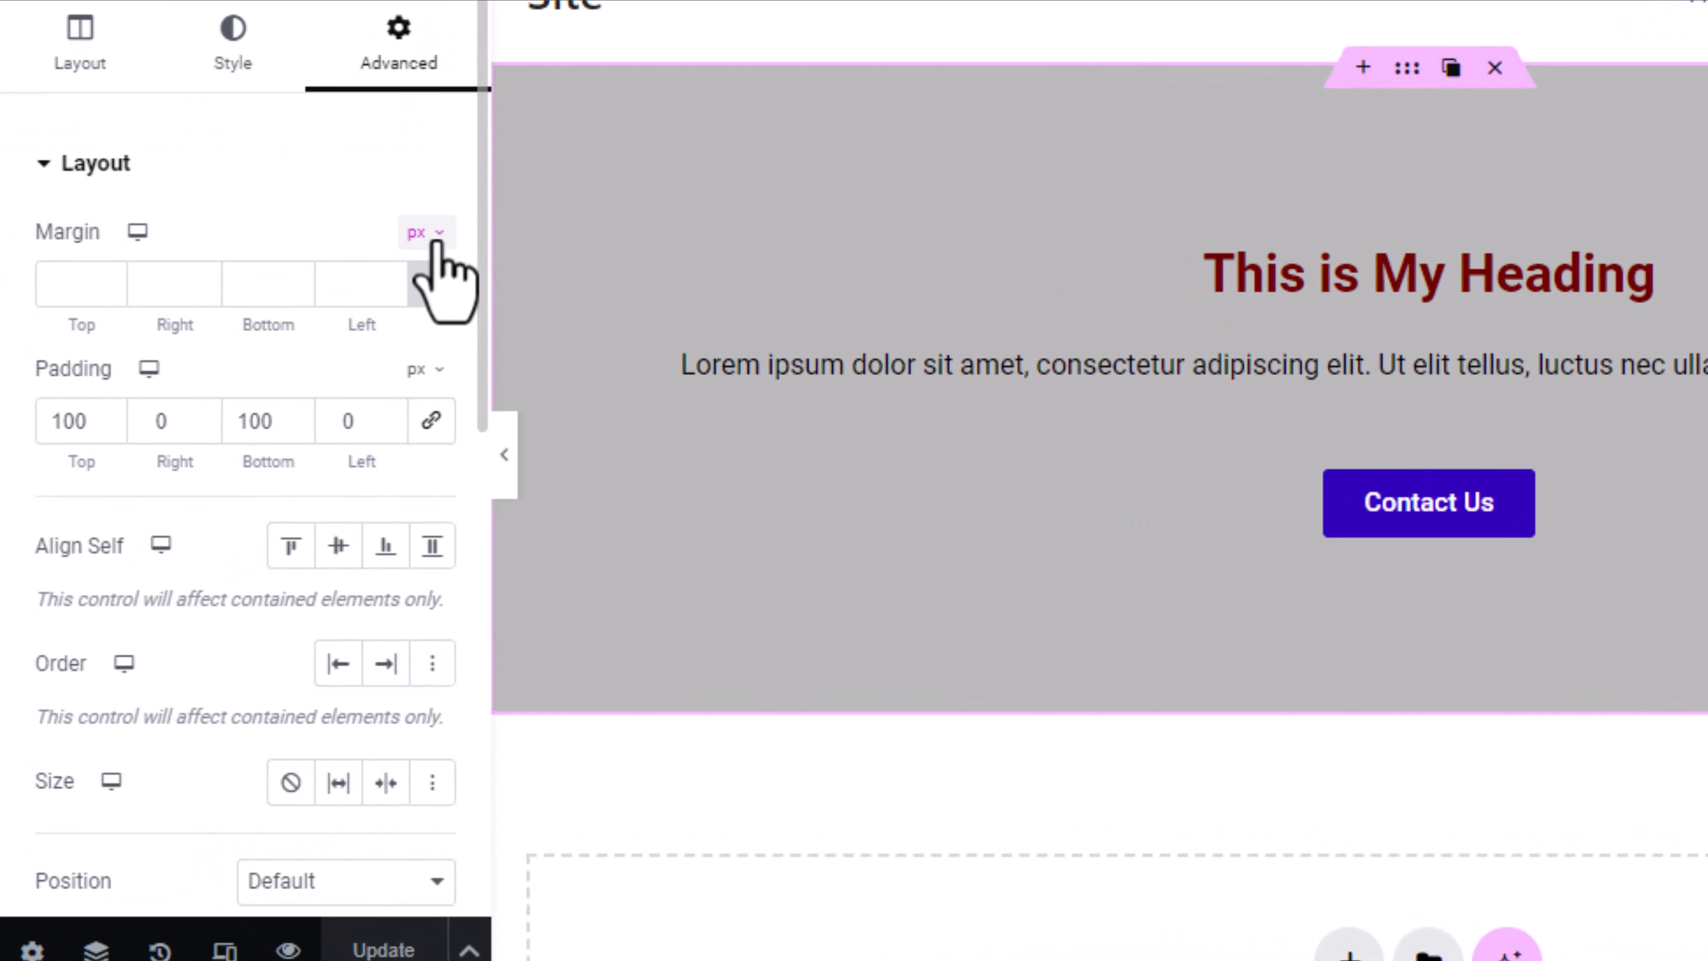
click(438, 247)
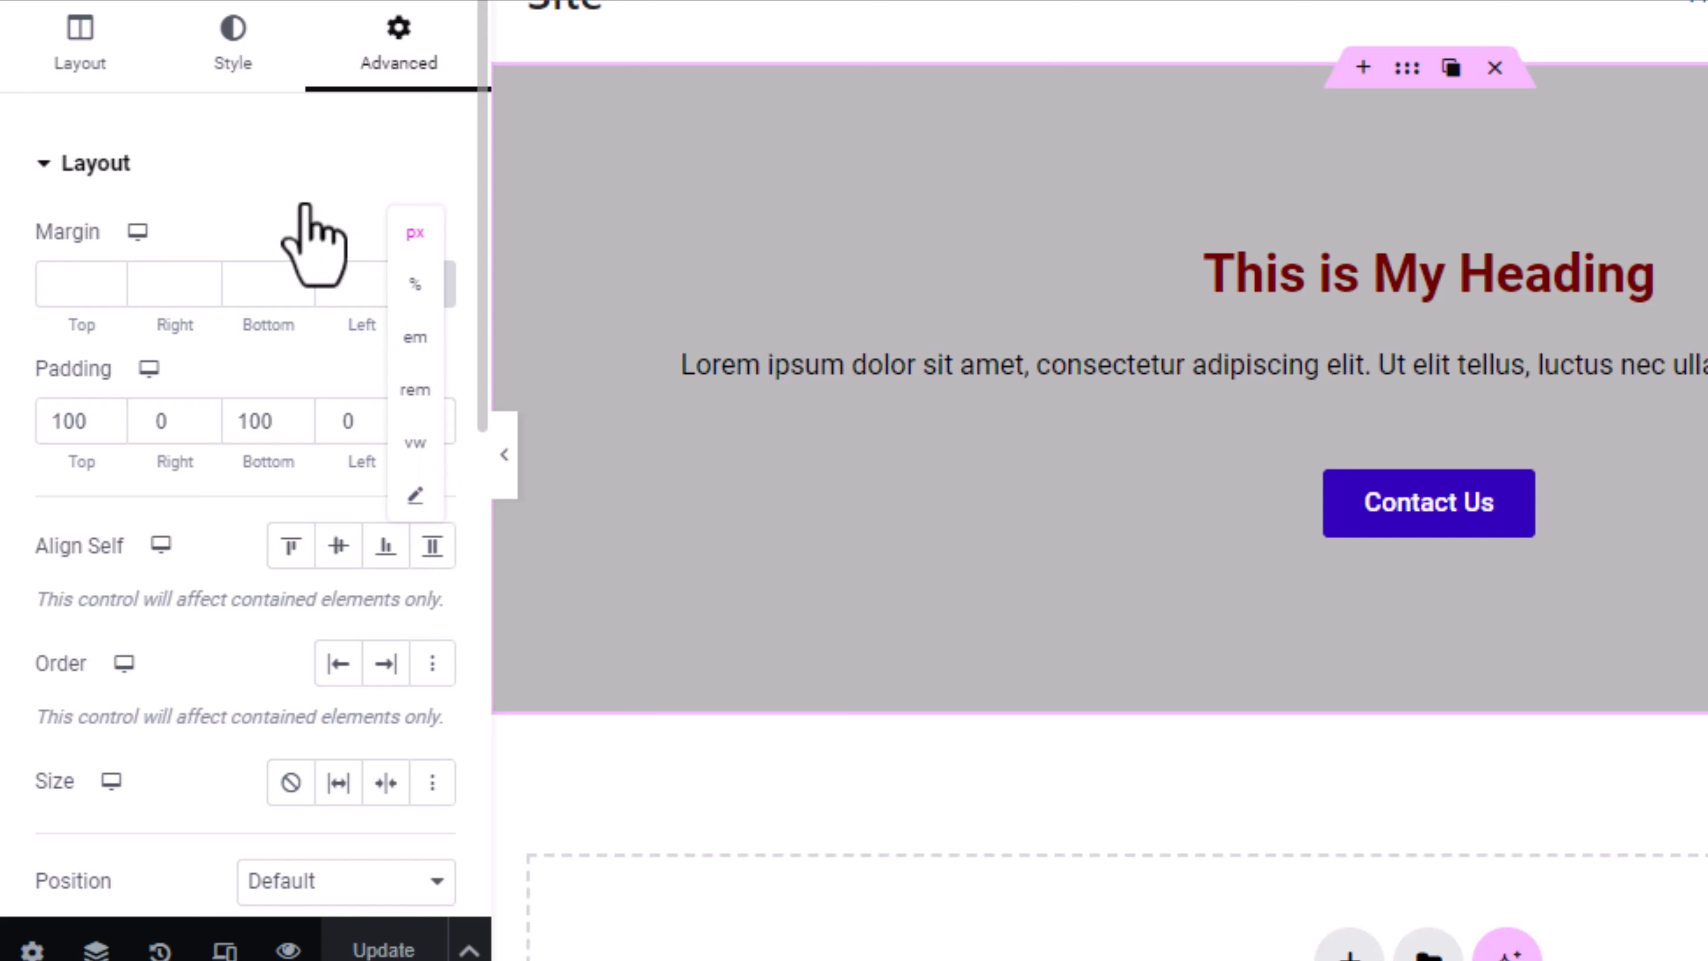
click(413, 247)
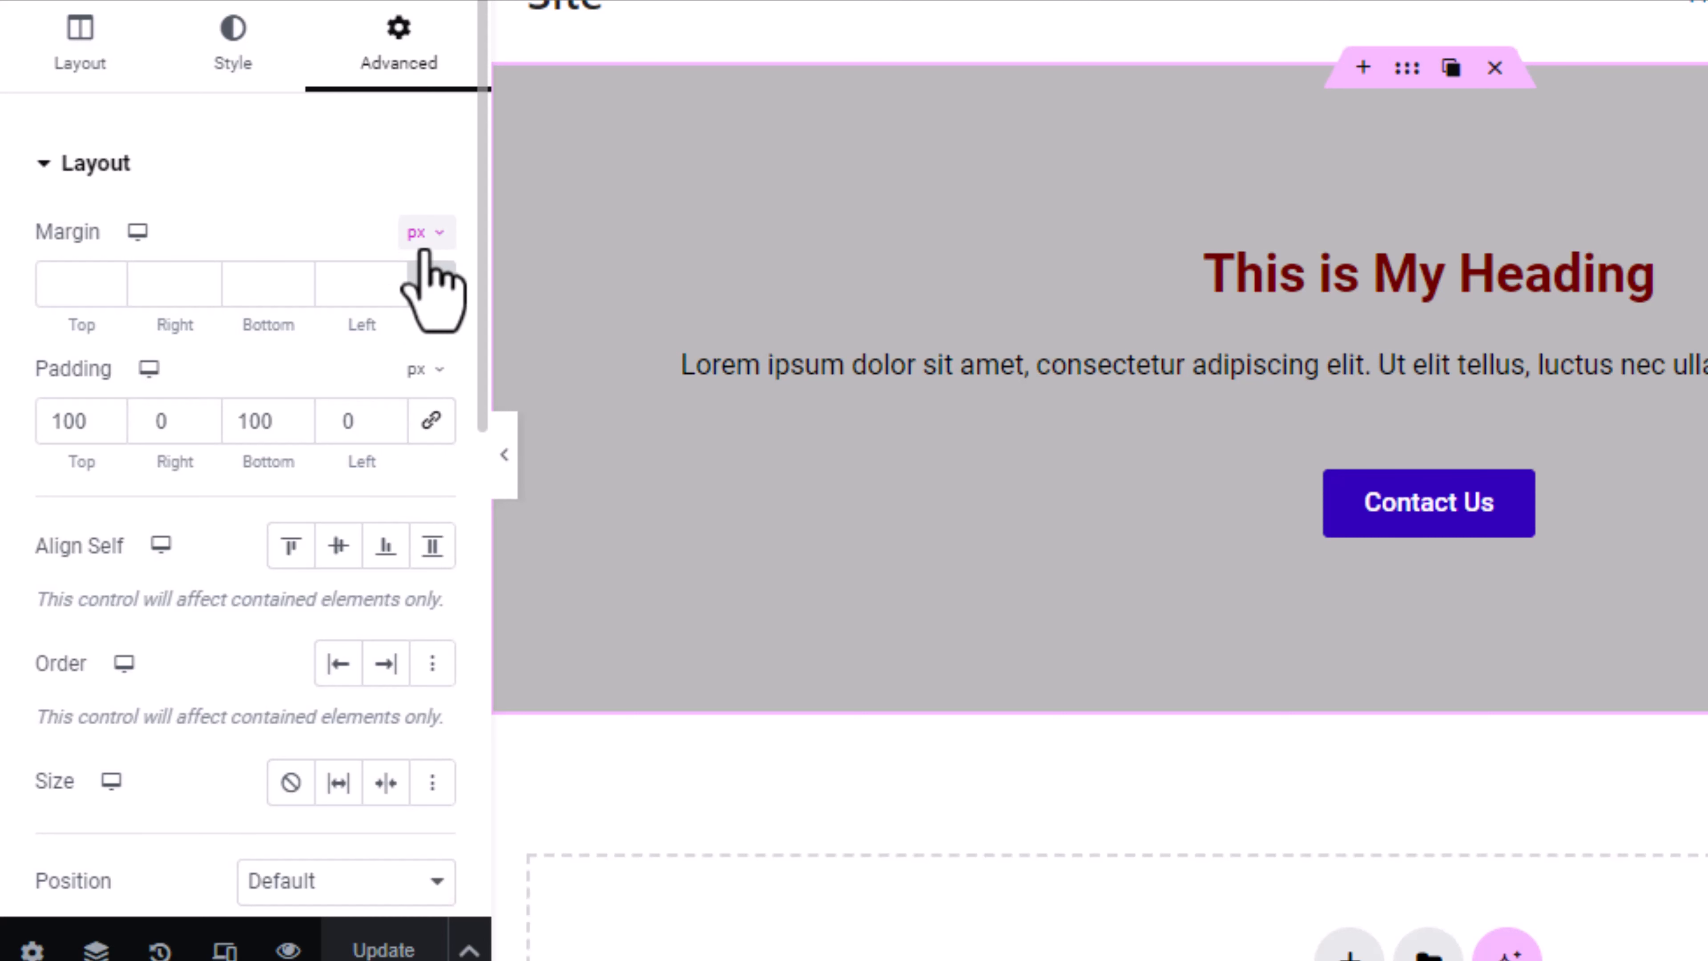
Step: Examine the Layout and Motion Effects sections in the container's advanced settings, ending with the Layout options expanded
click(314, 213)
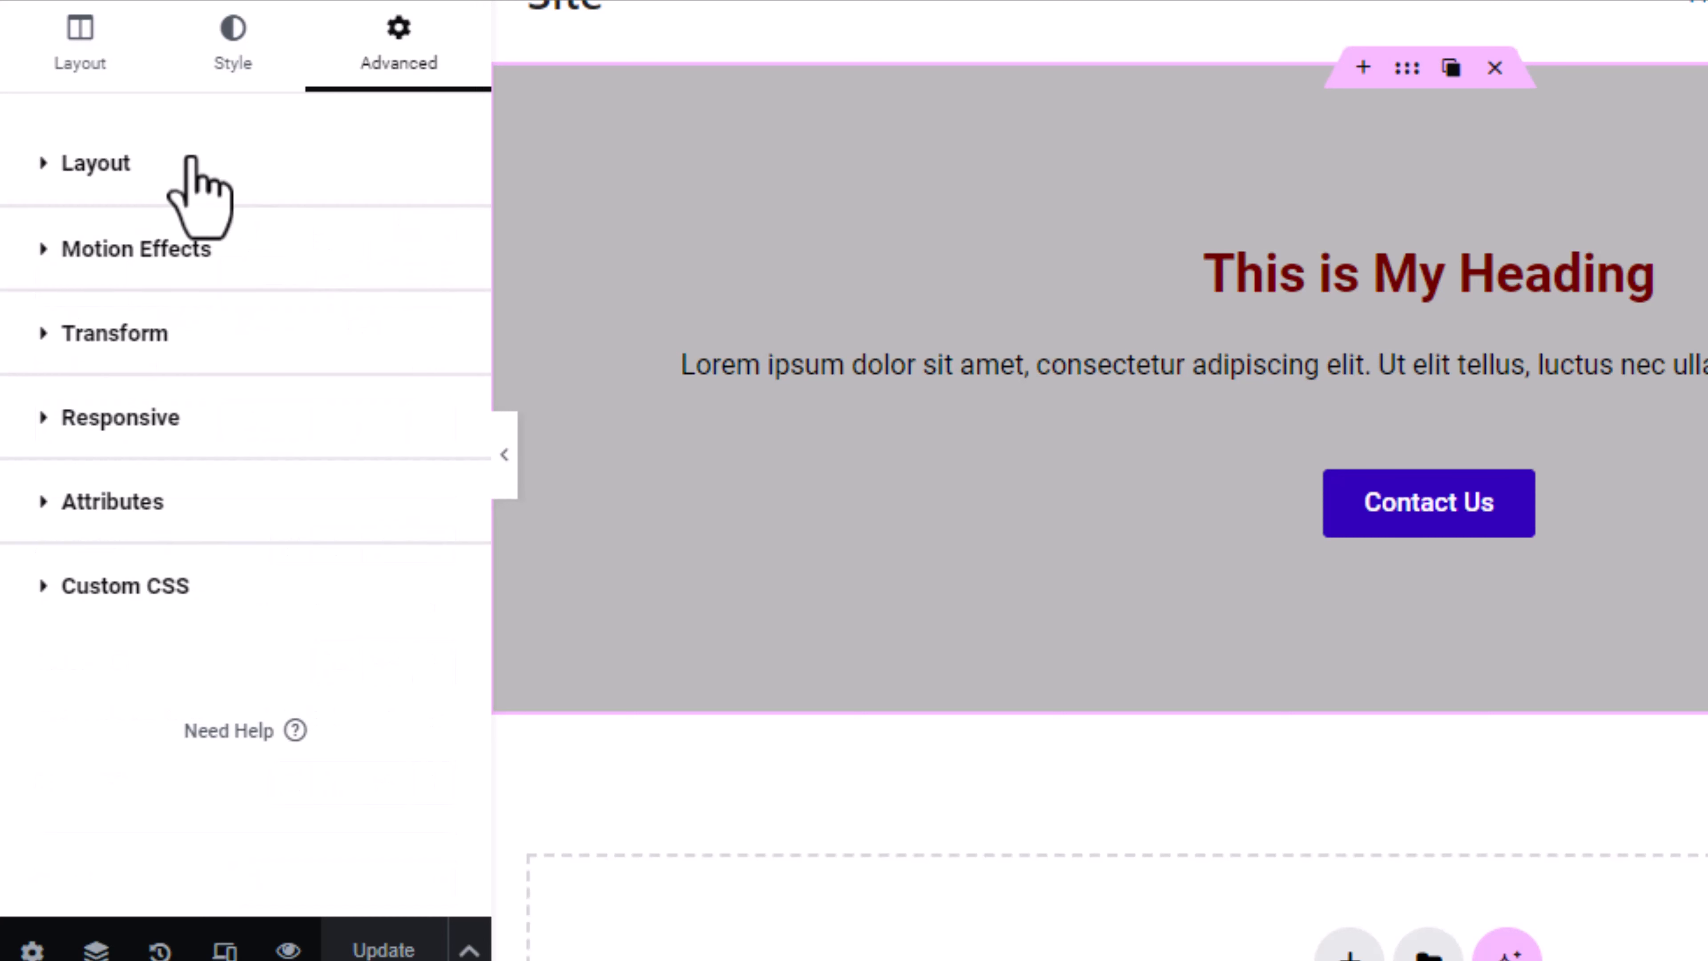
click(46, 168)
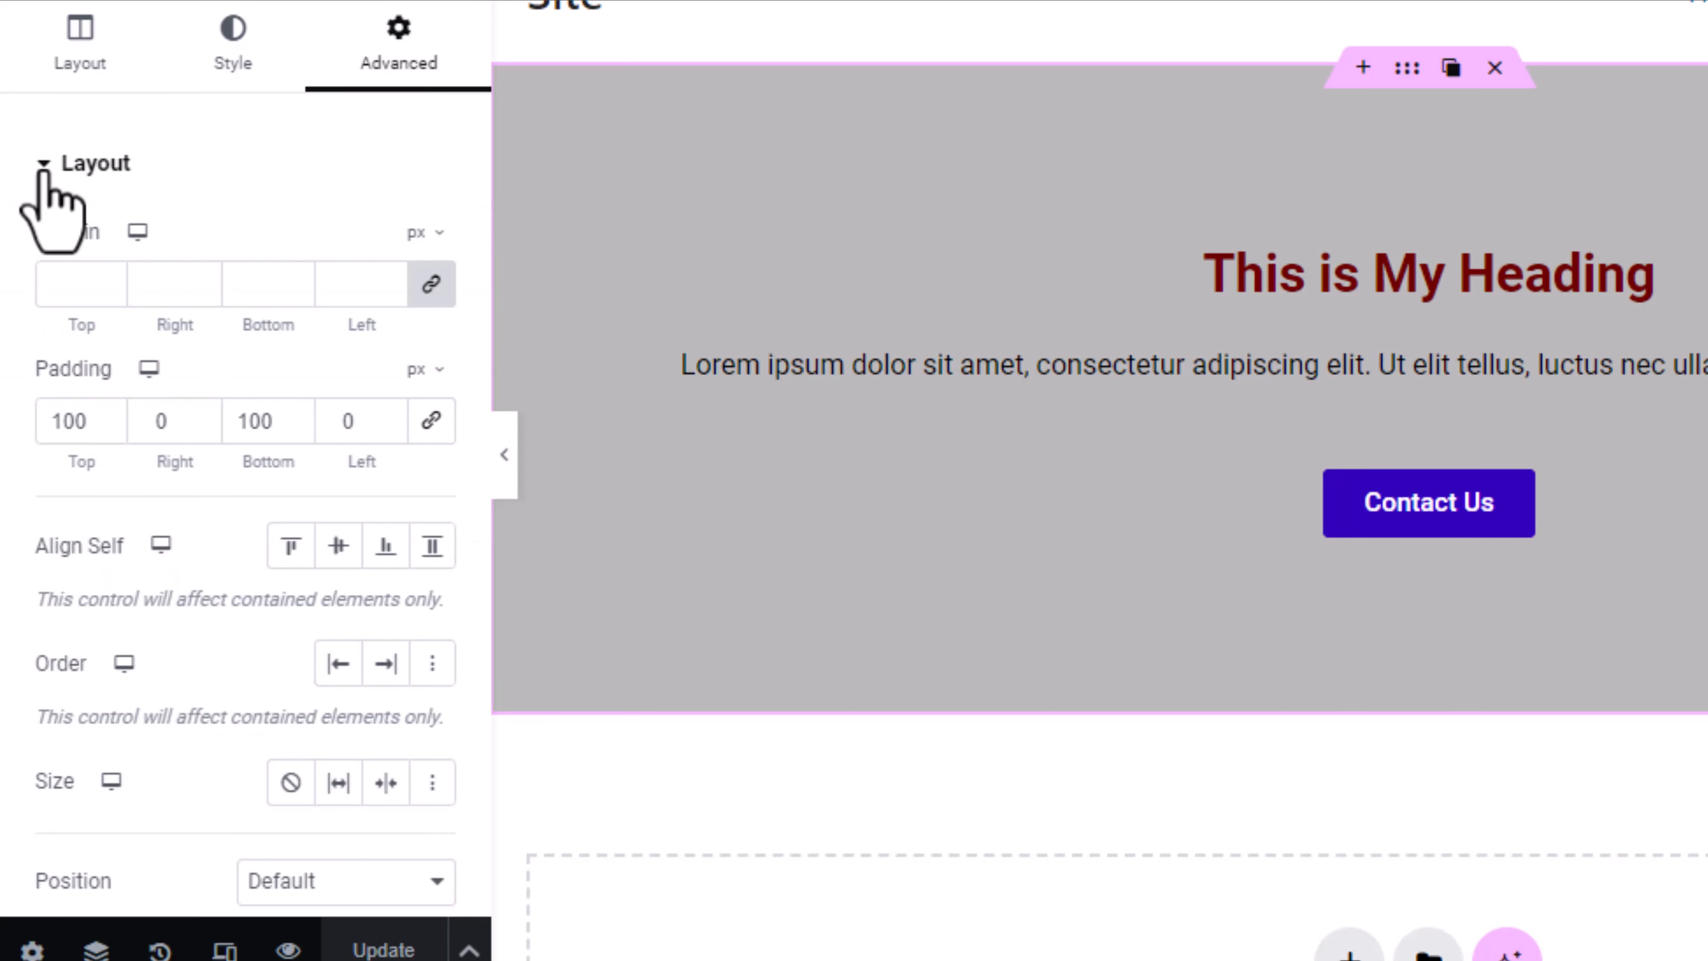
click(43, 168)
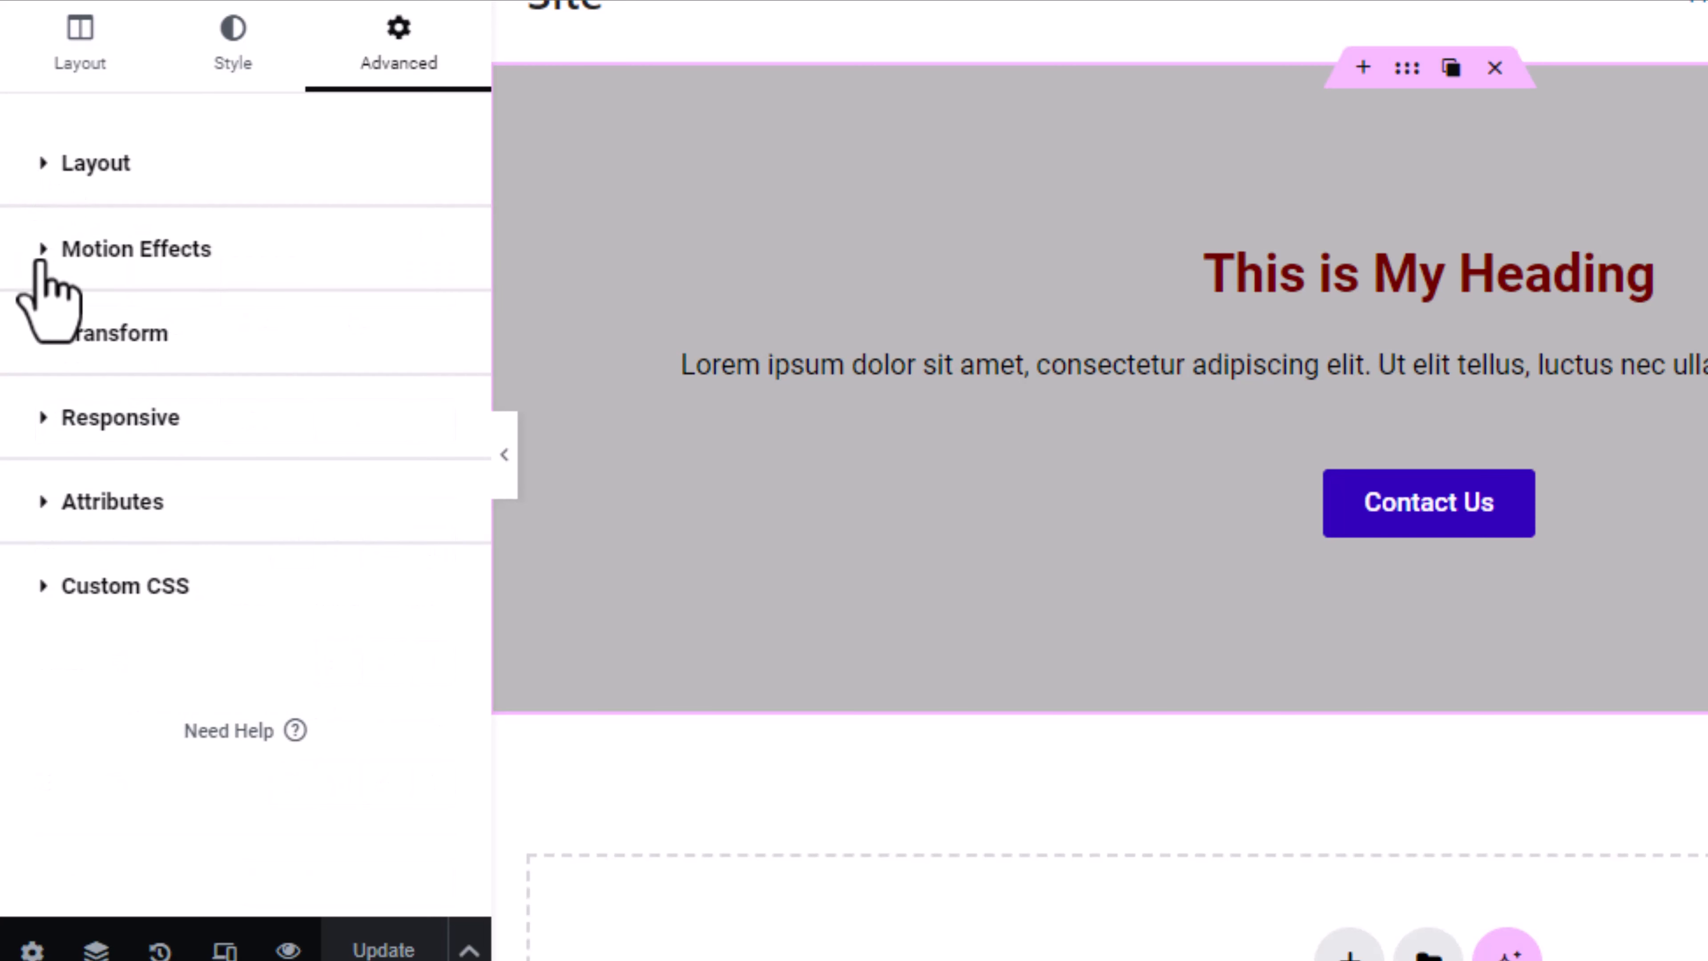
click(45, 256)
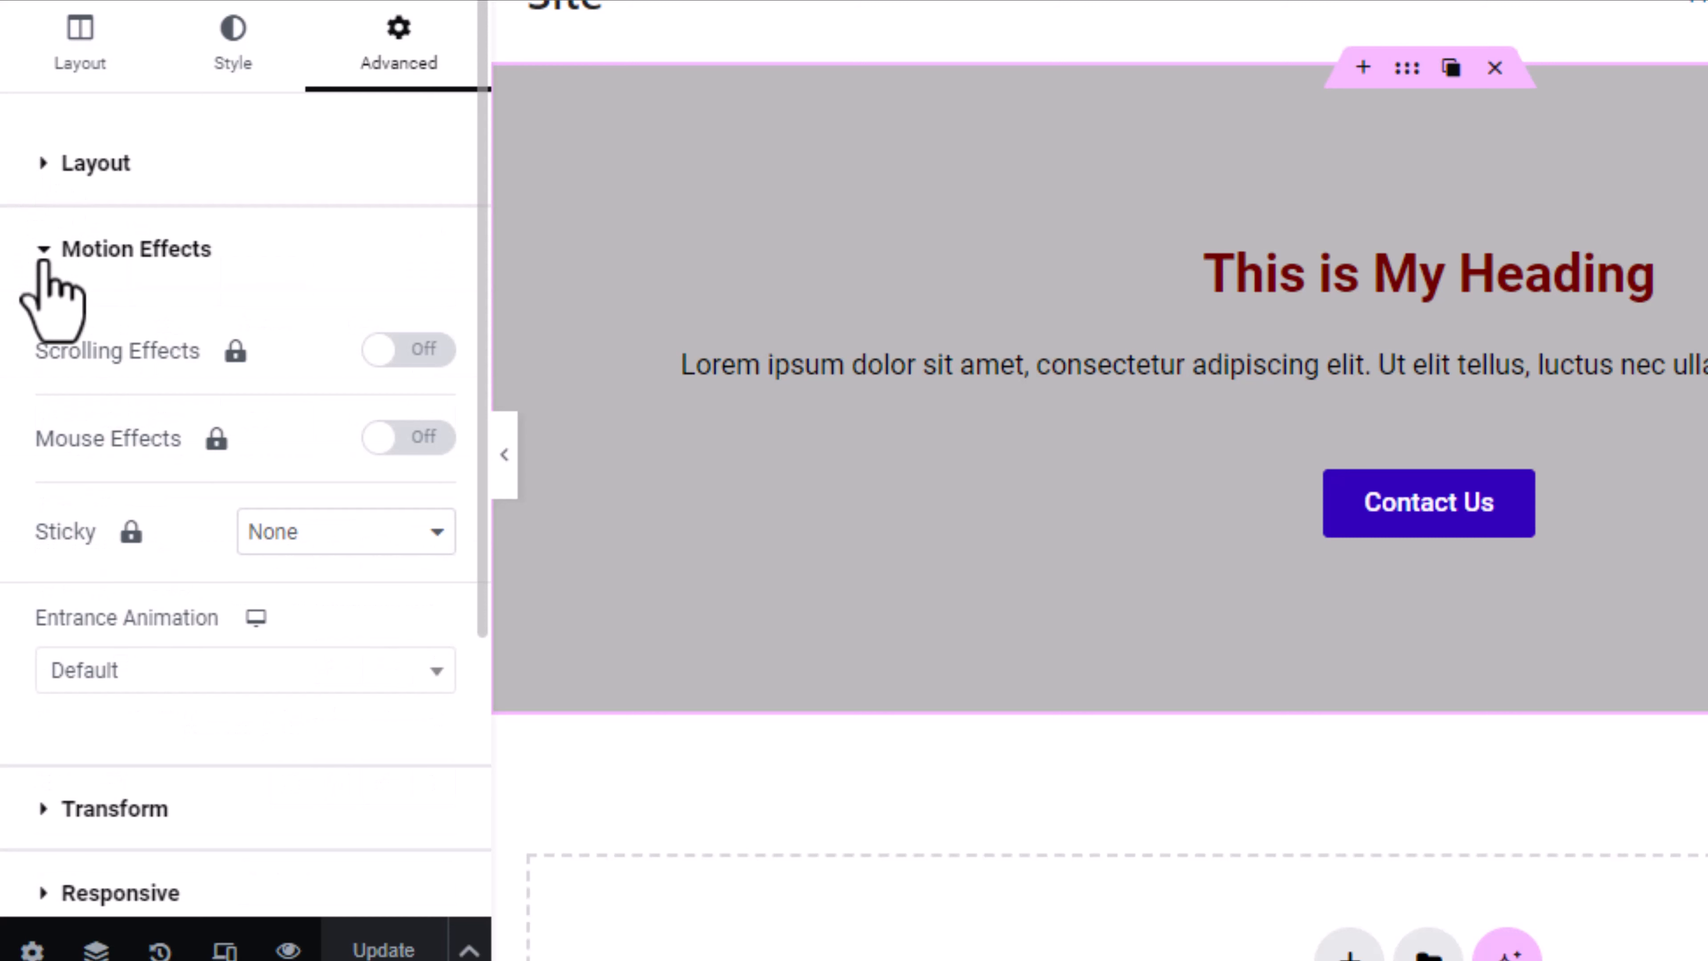
click(44, 259)
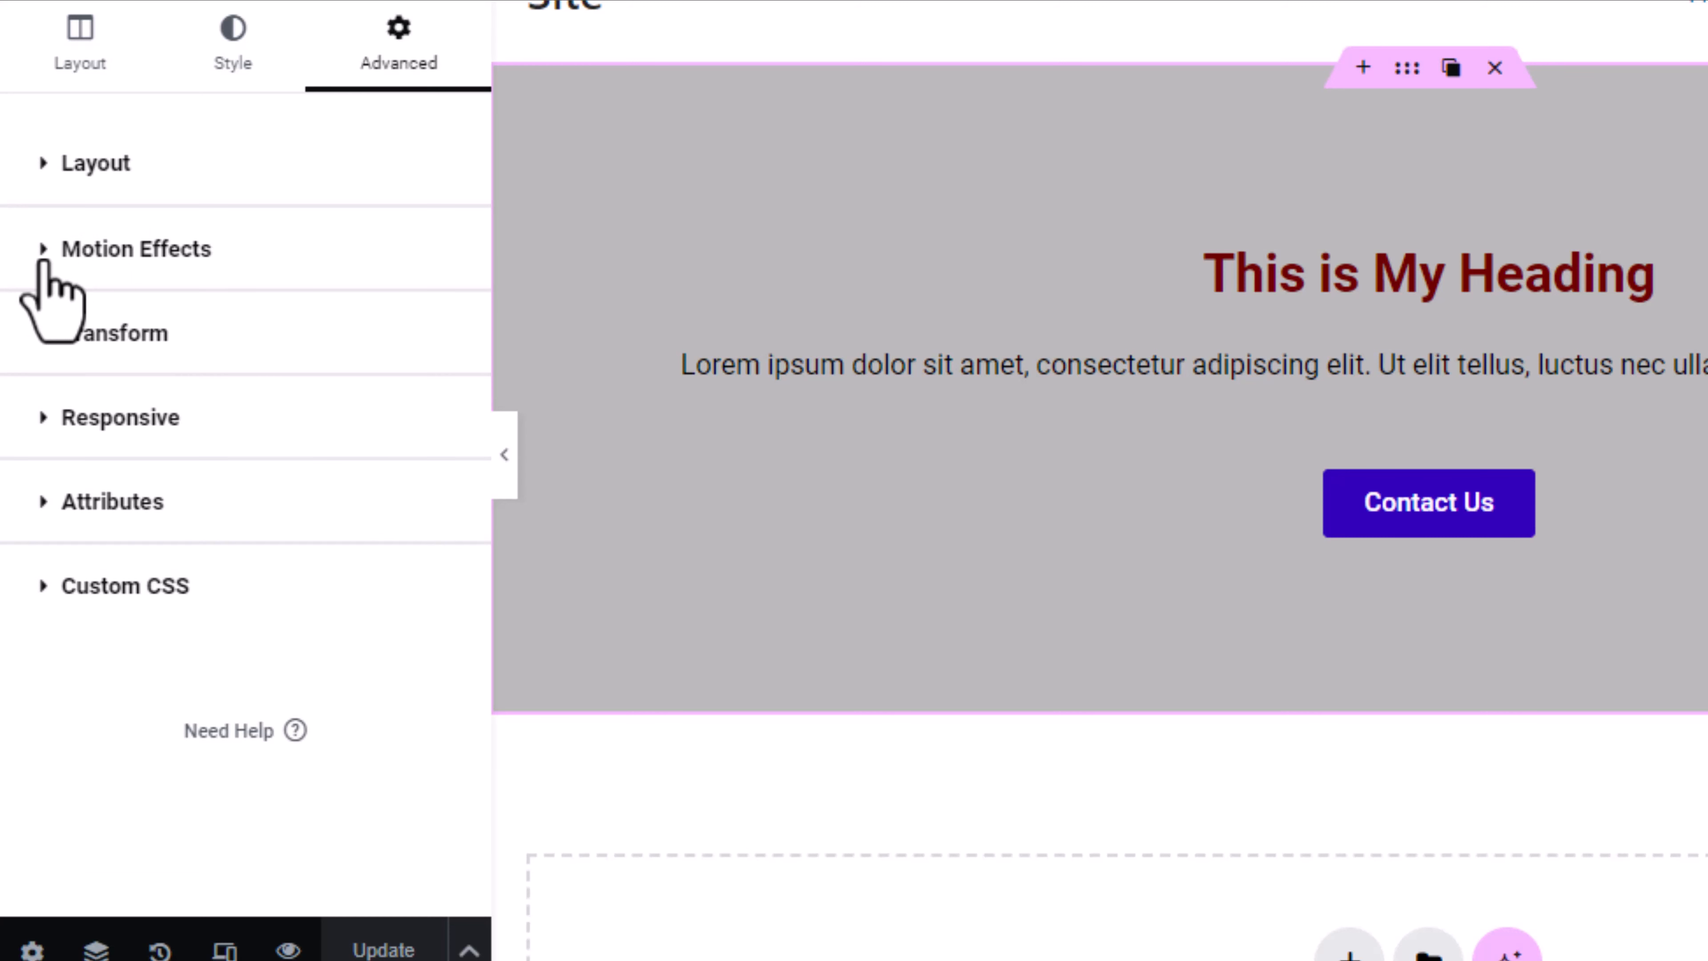
click(45, 259)
click(43, 263)
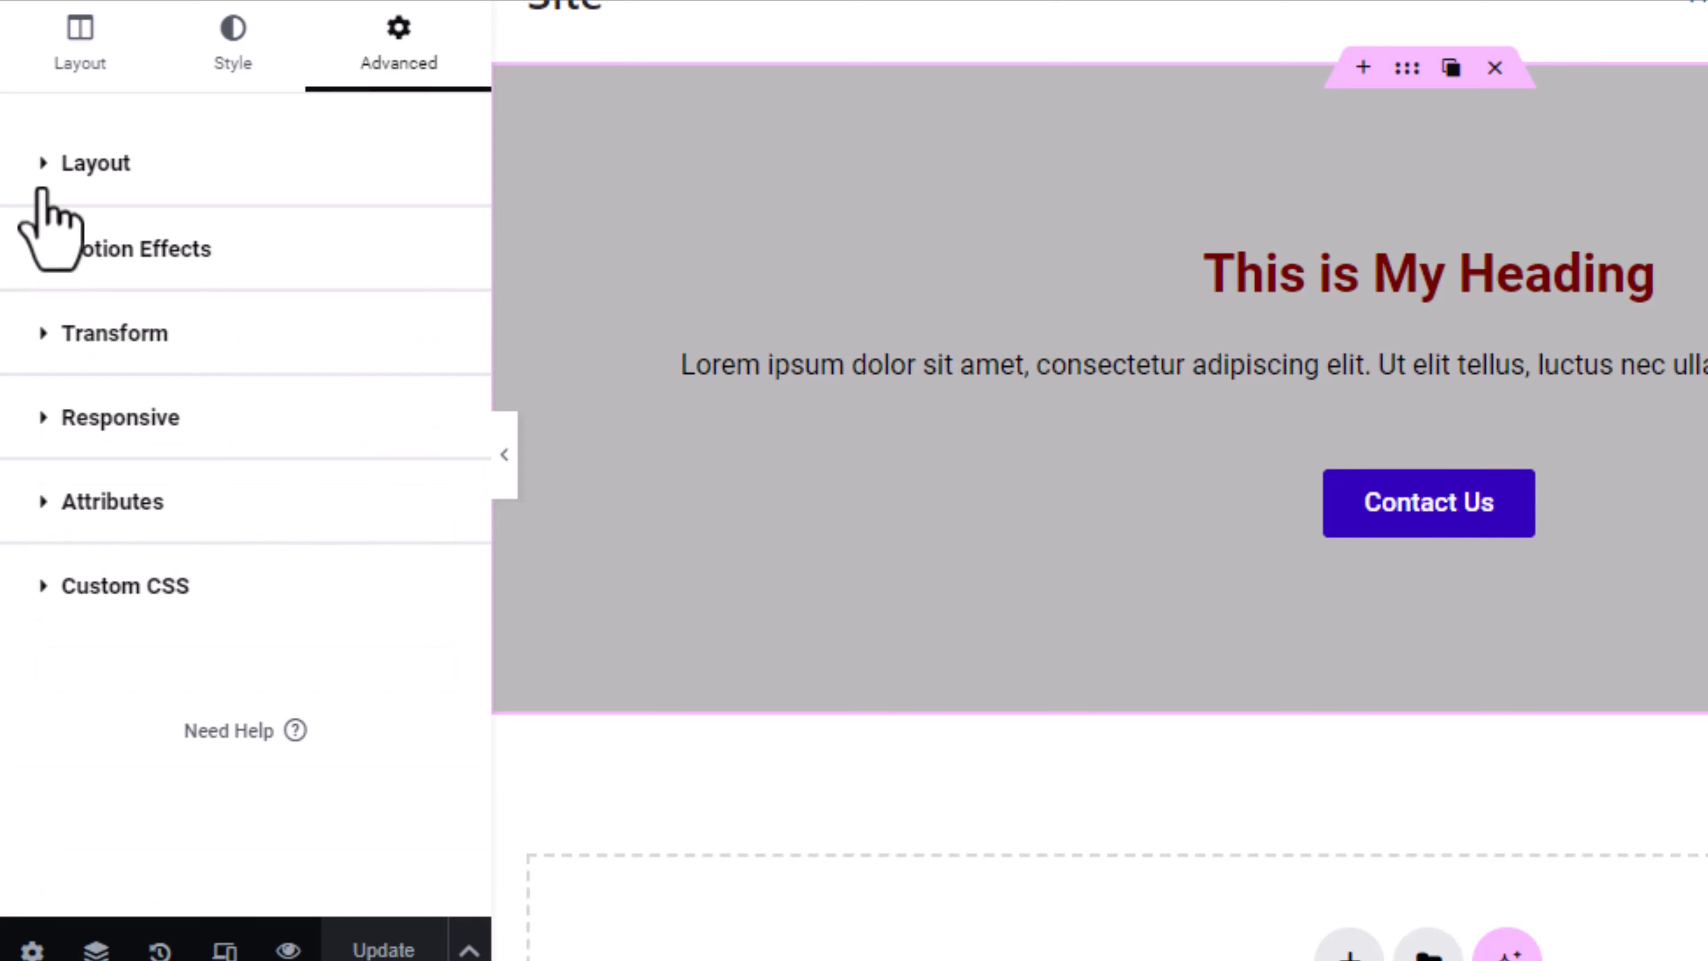
click(45, 175)
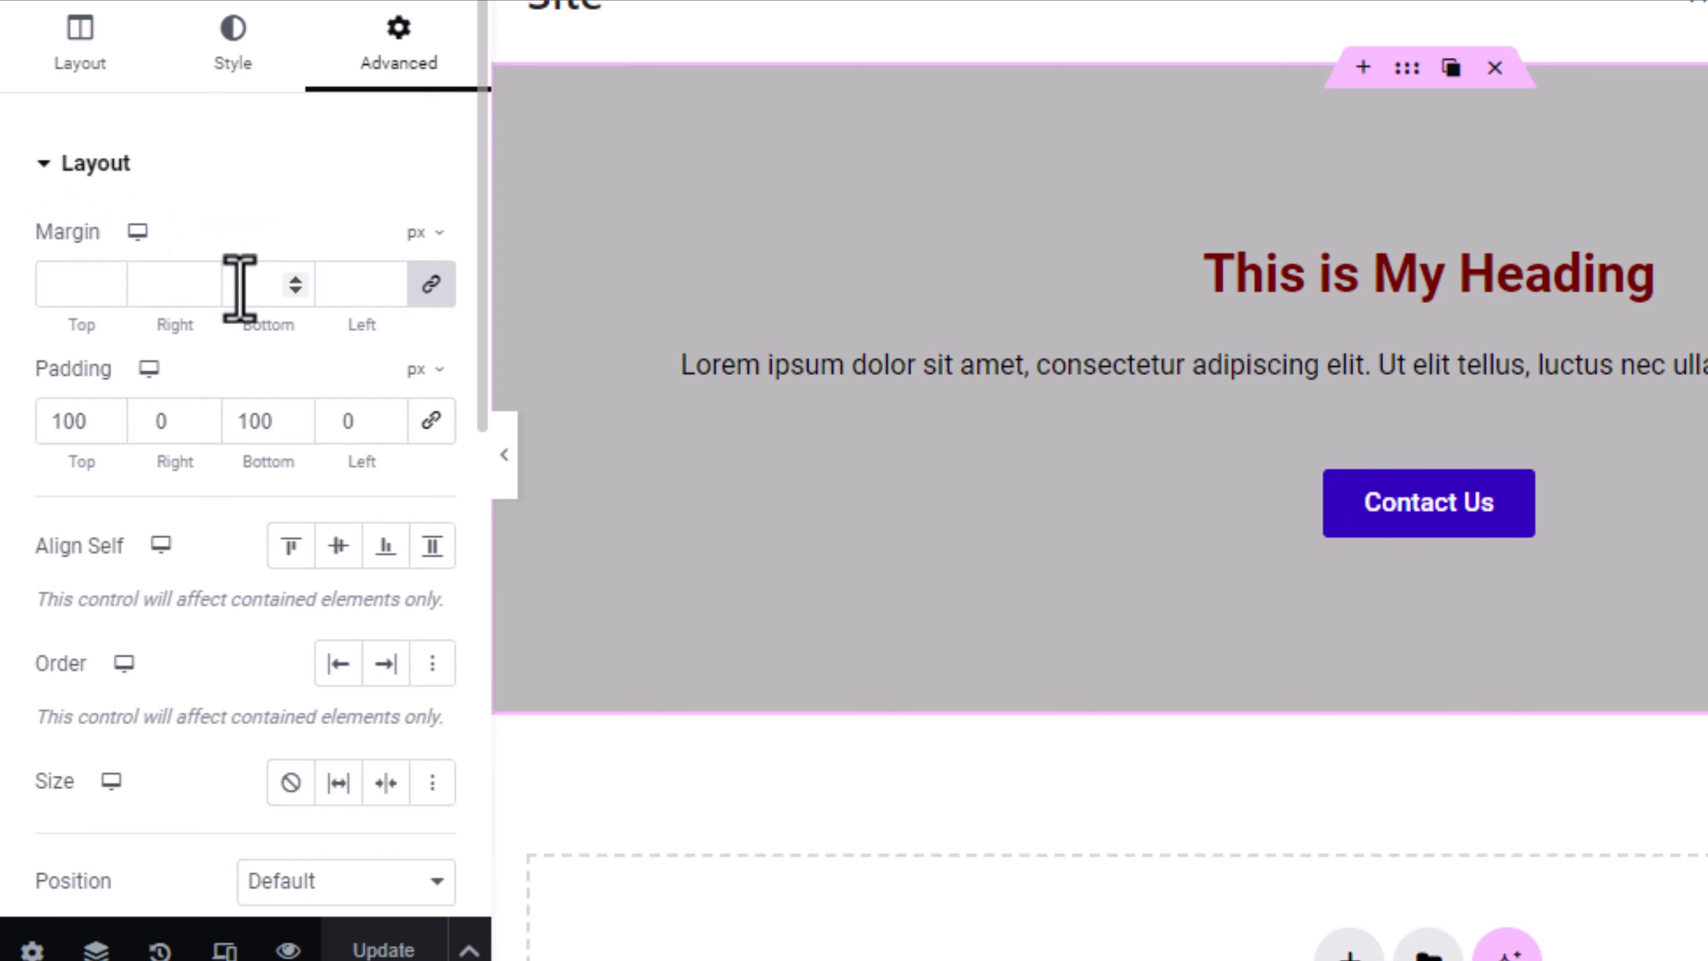
Step: Try a linked 2 px margin on all sides of the container, reset it to 0 and unlink the sides
click(104, 280)
click(104, 280)
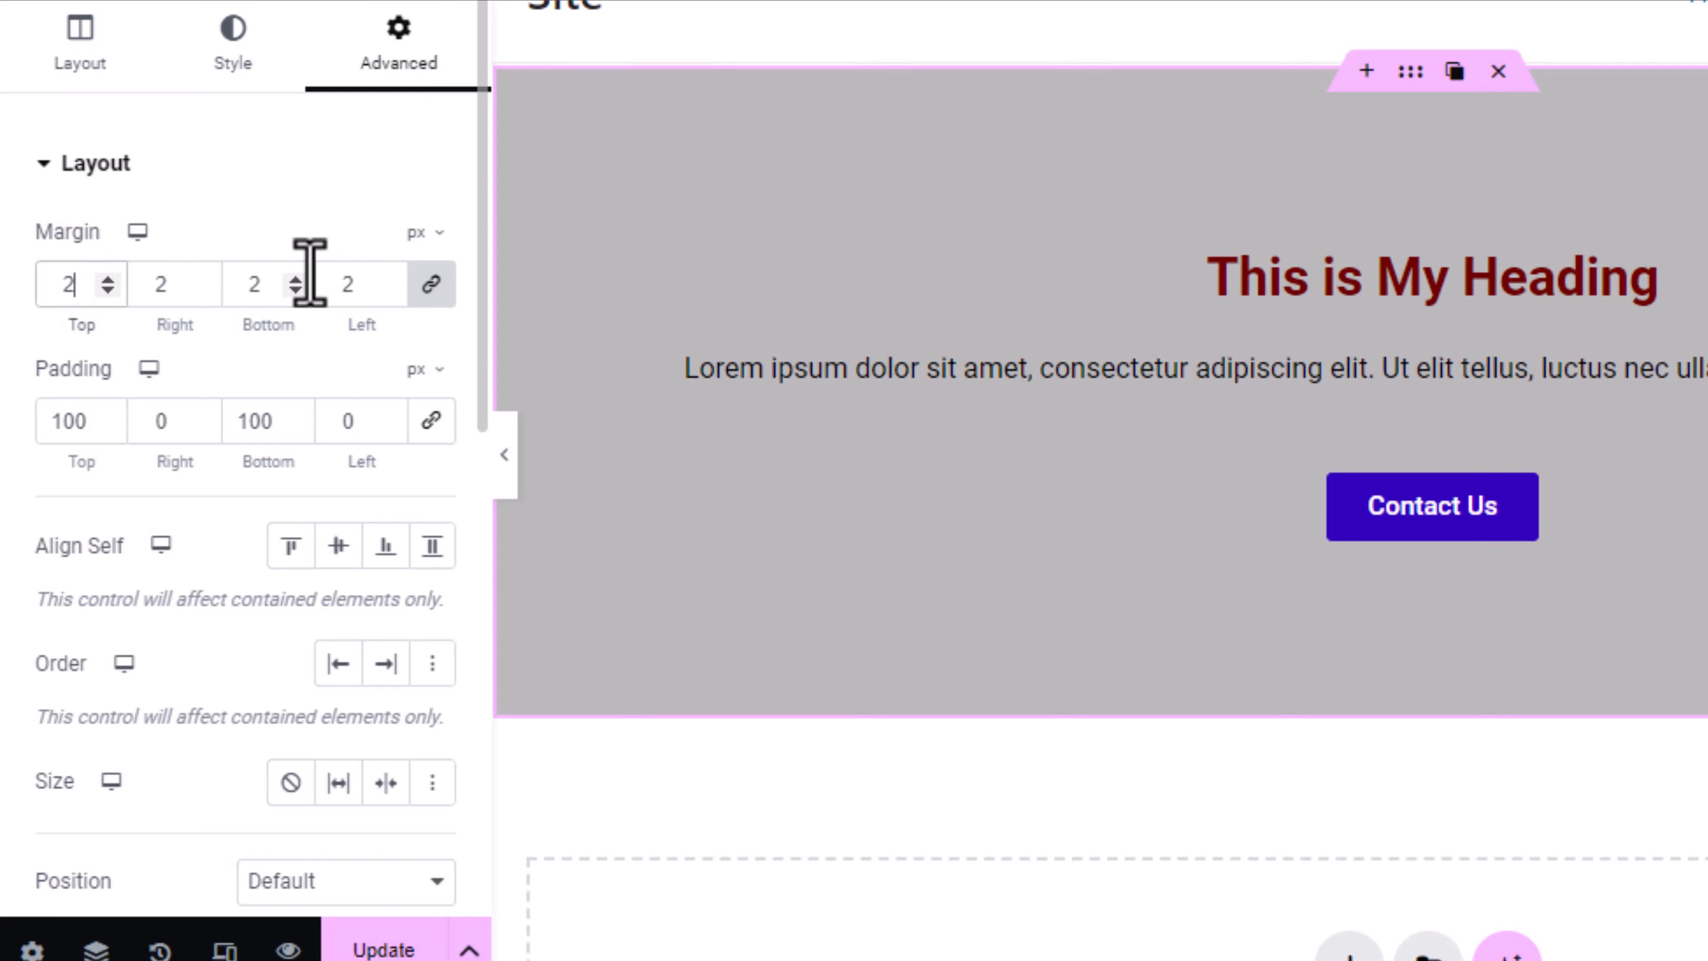
click(108, 290)
click(107, 289)
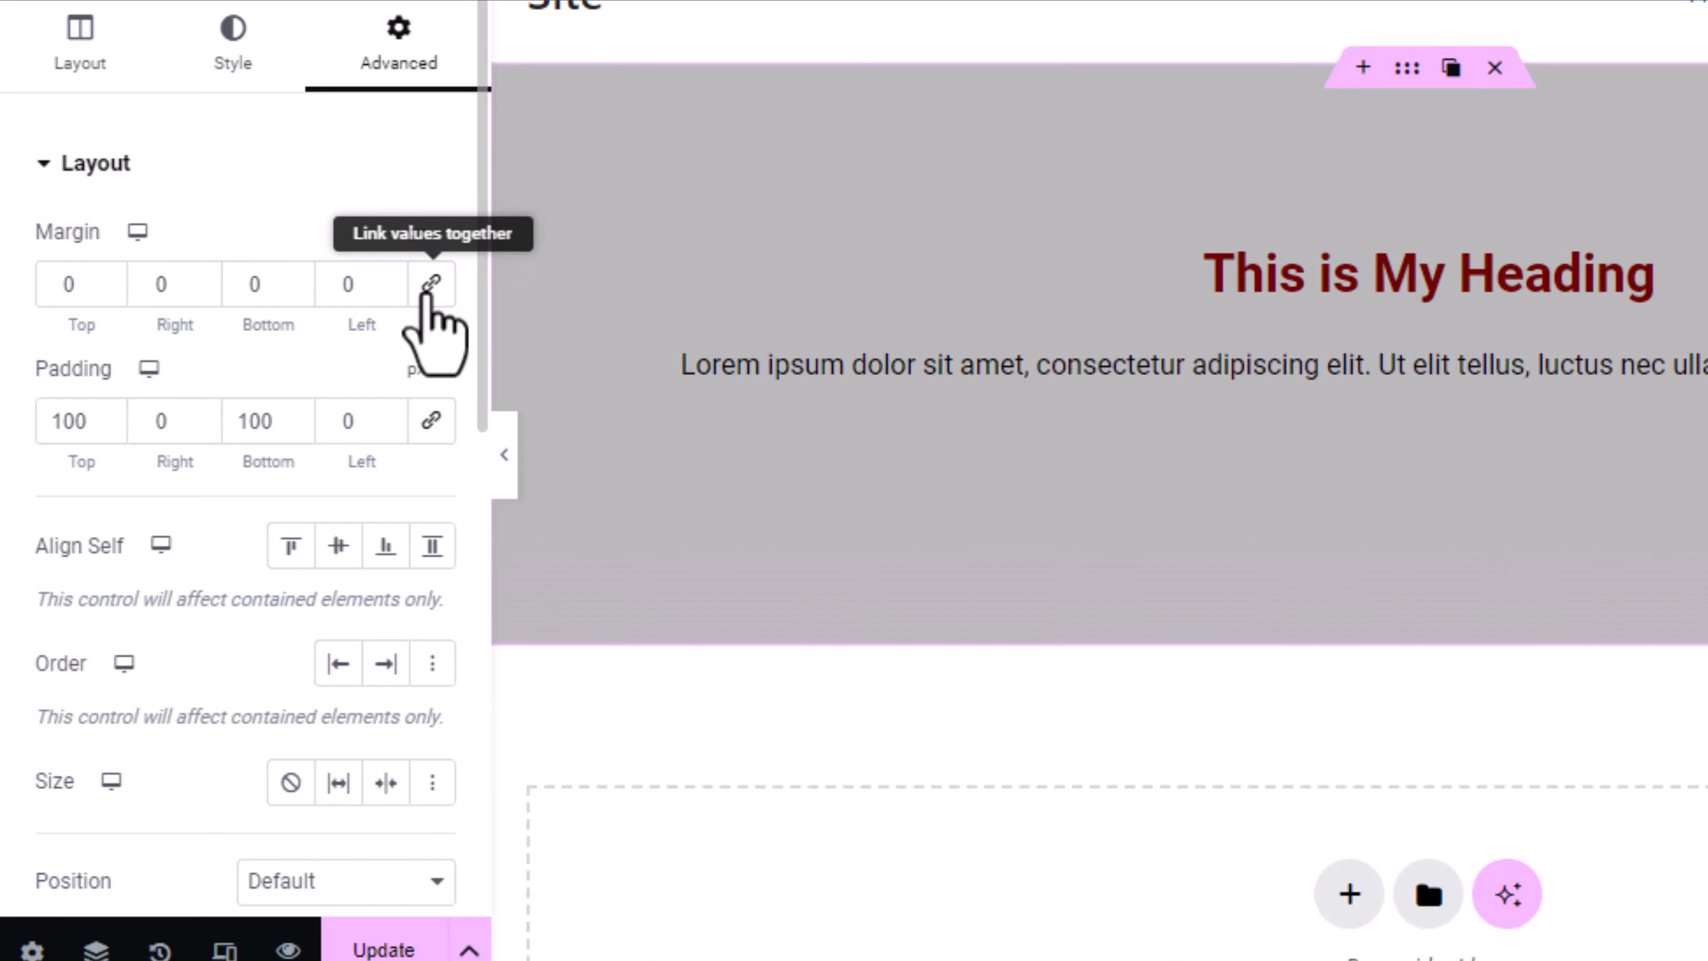
Step: Raise only the container's top margin to 3 px, and lower it to -1 px
click(112, 278)
click(111, 279)
click(112, 278)
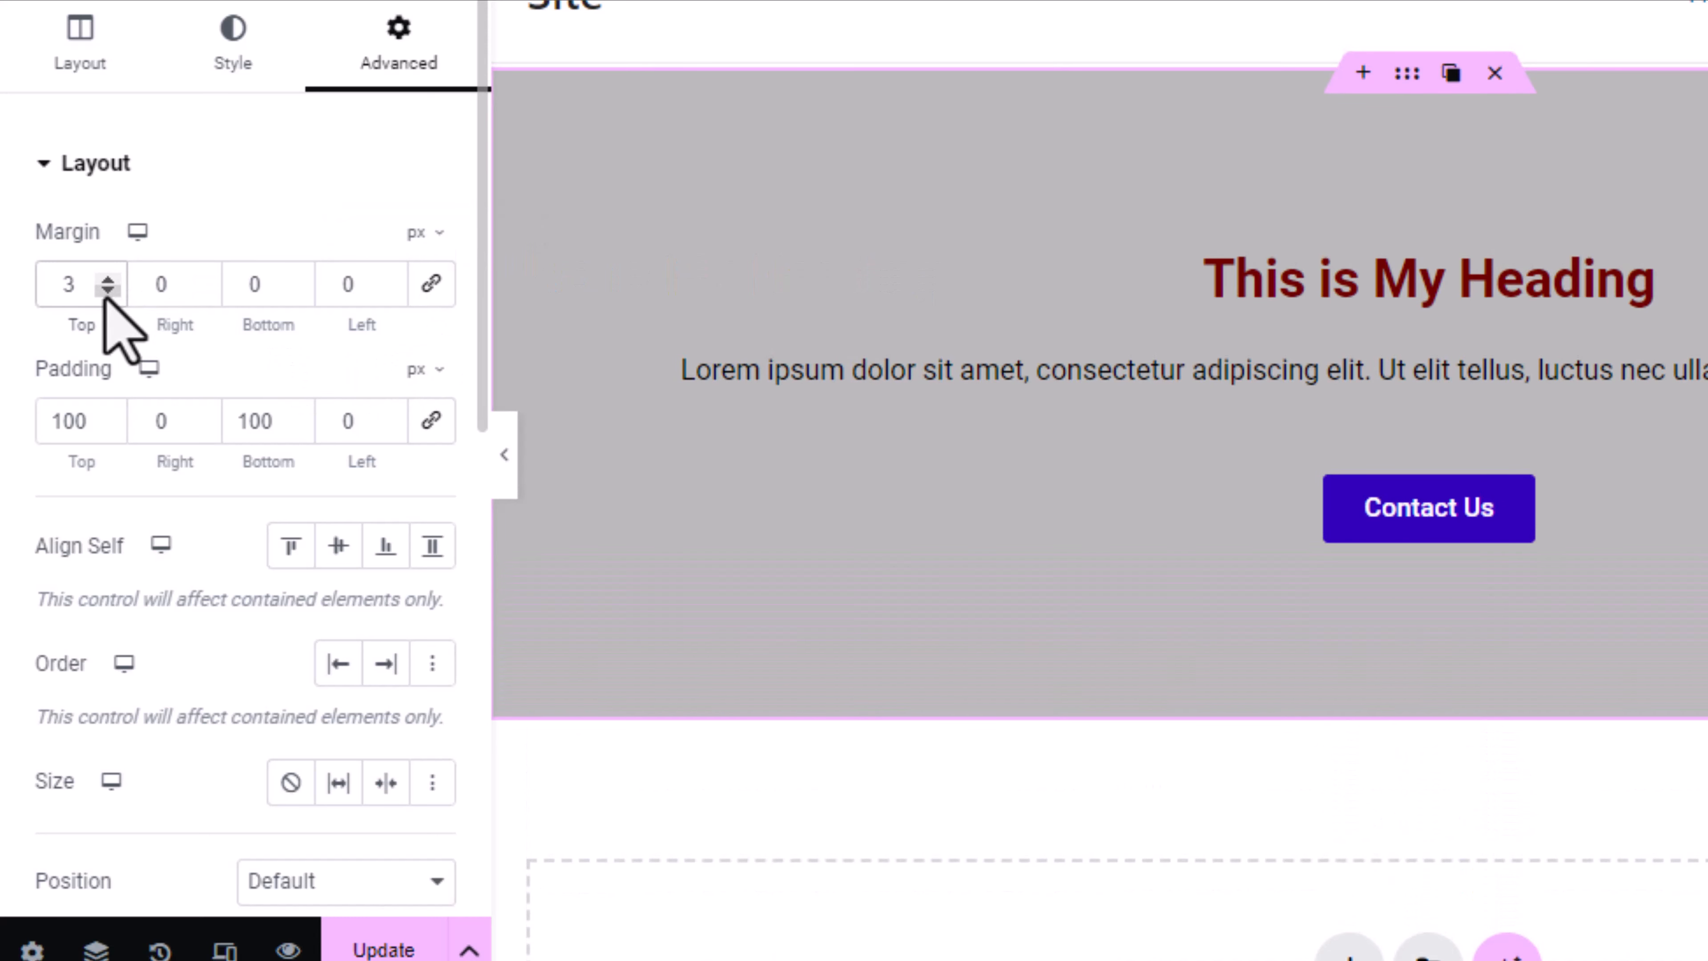
click(105, 296)
click(106, 292)
click(106, 292)
click(107, 291)
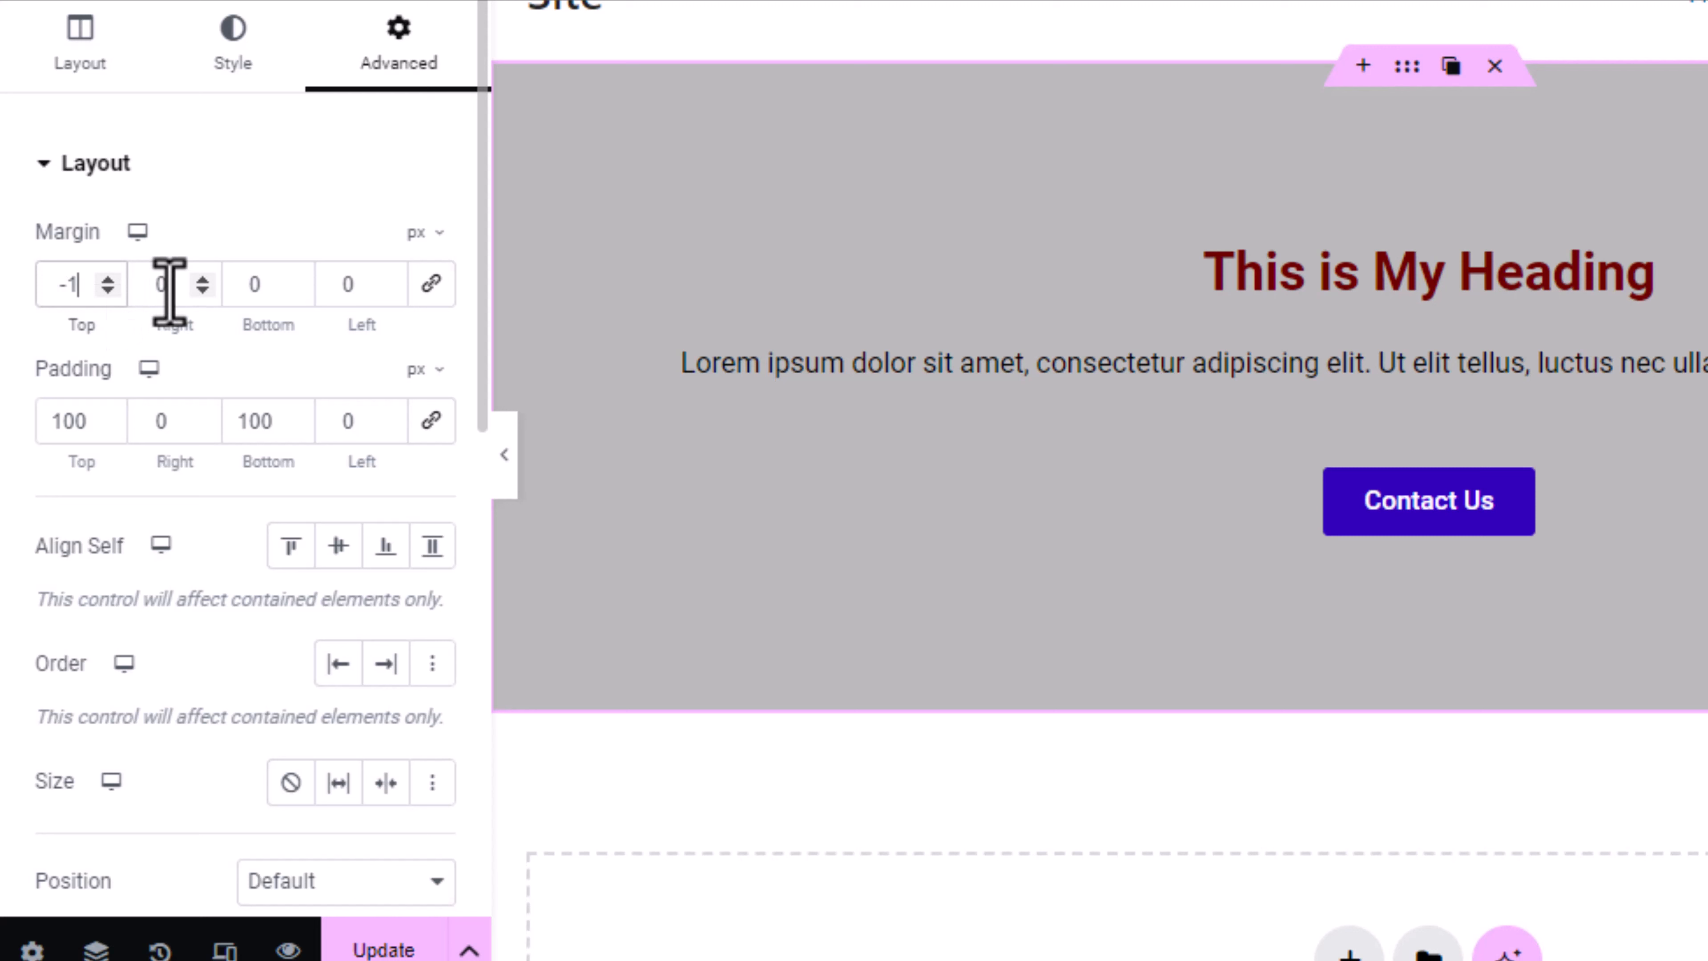
Step: Try a right margin of 1 px and a top margin of -2 px on the container, and reset both to 0
click(203, 279)
click(203, 280)
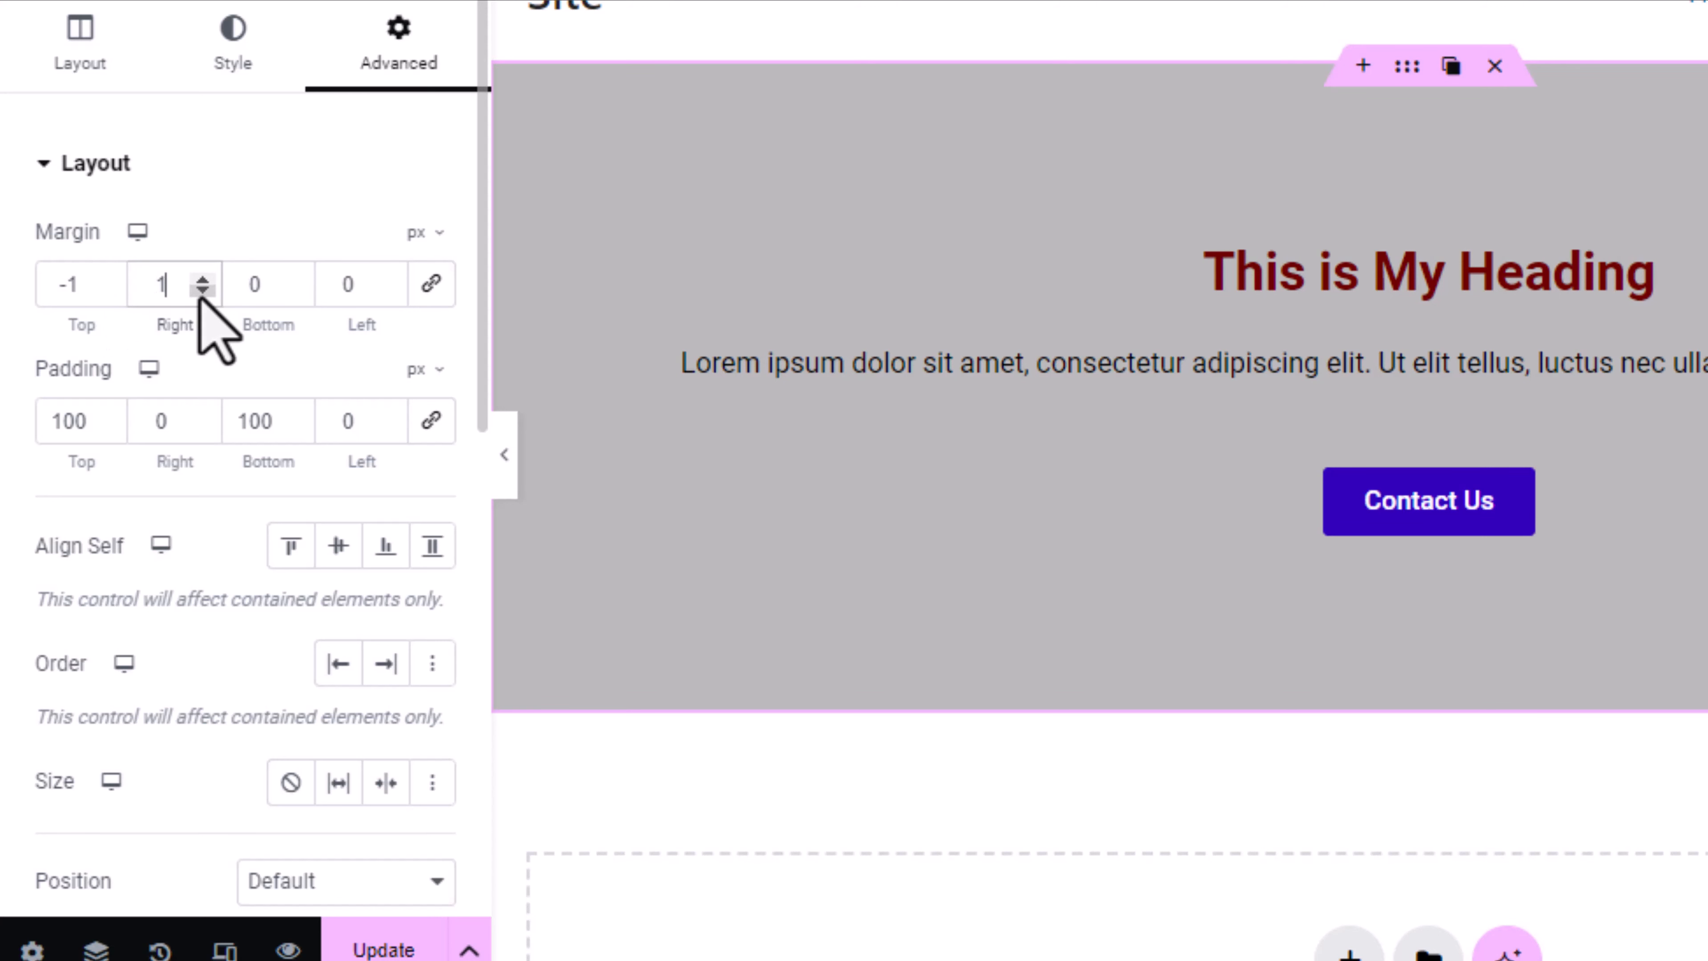
click(107, 291)
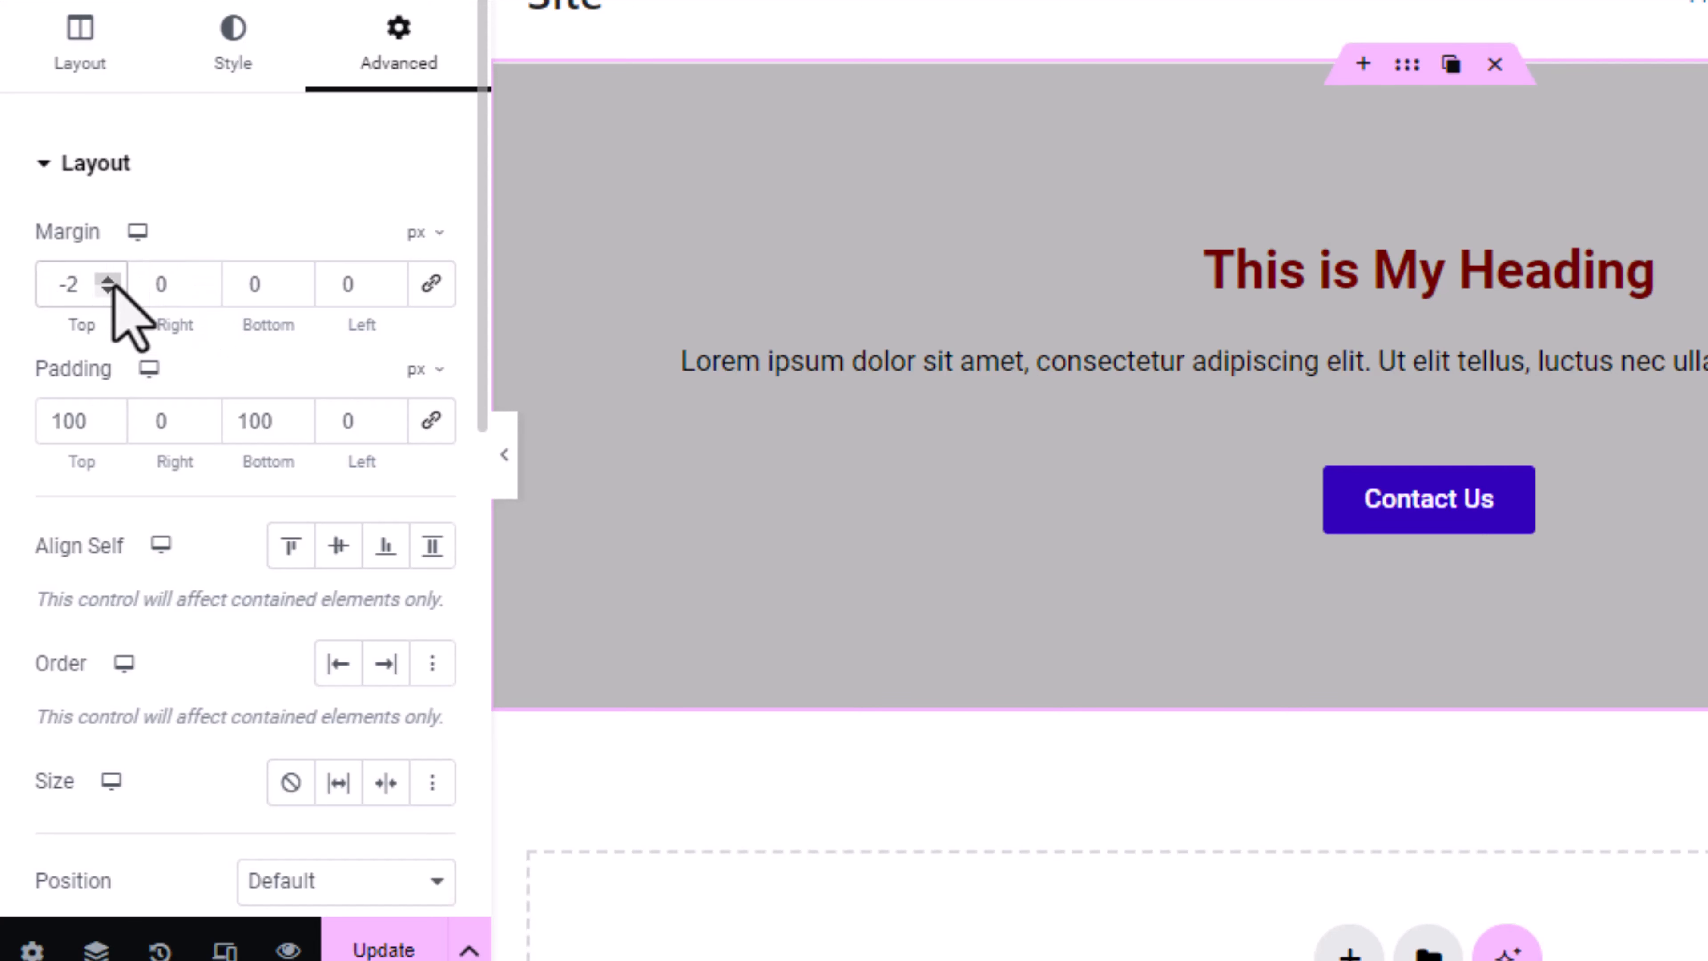
click(108, 278)
click(108, 279)
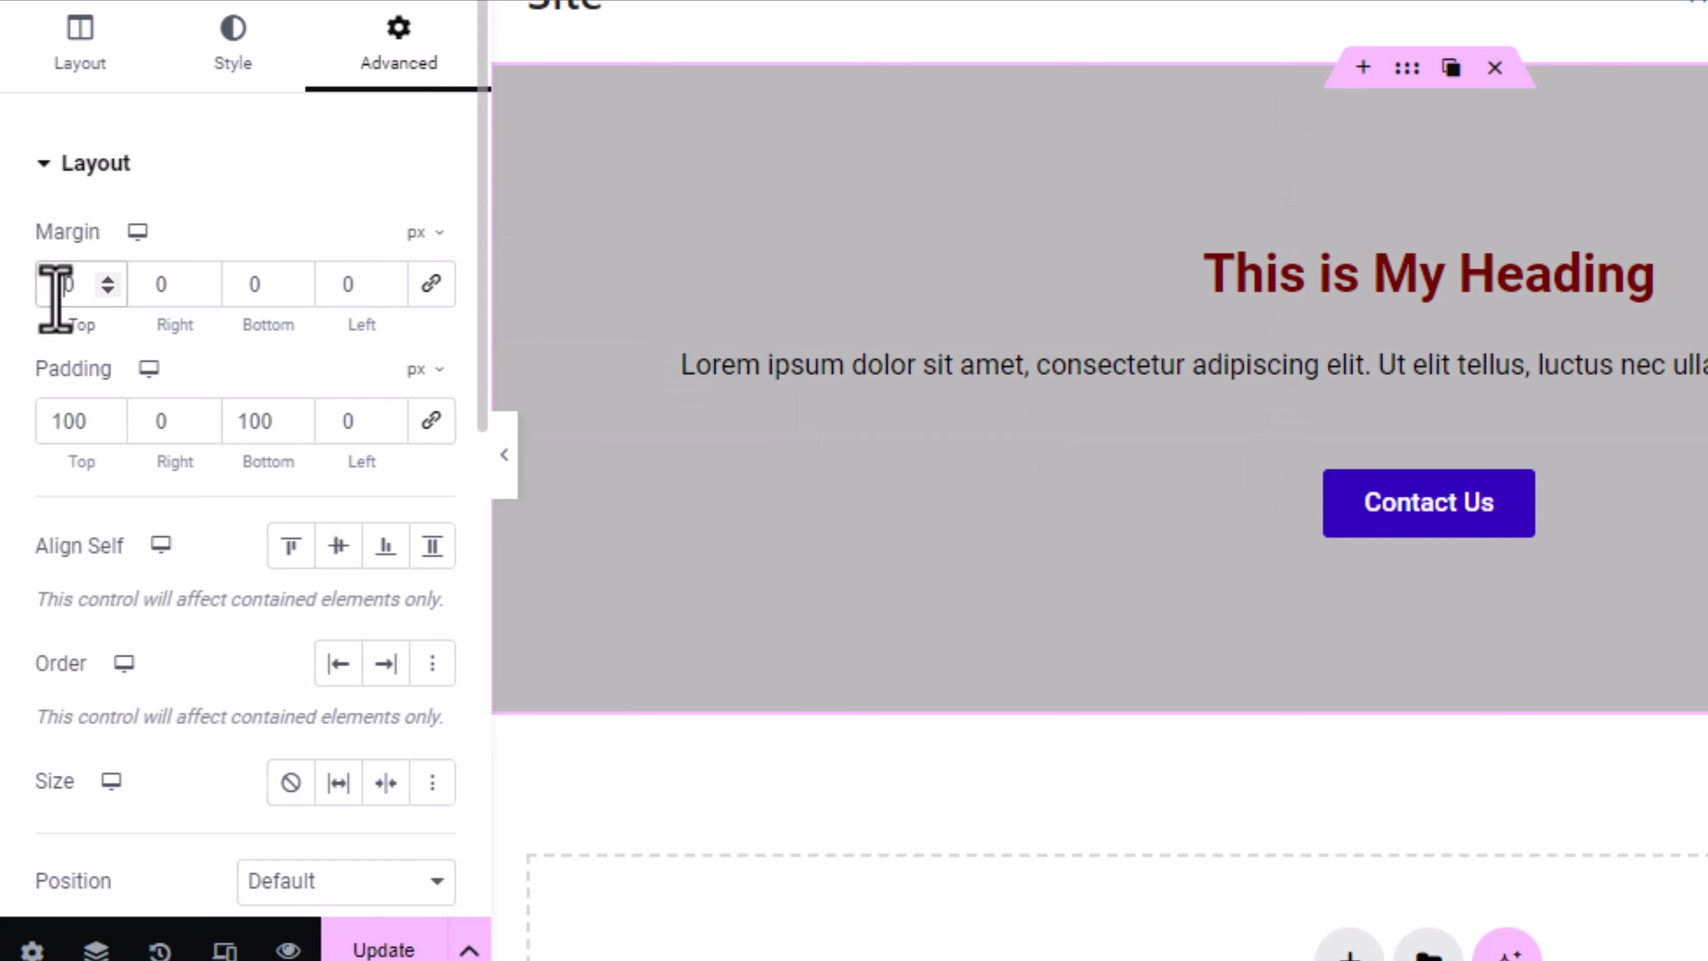
Step: Set the container's top margin and left margin to 50 px each
text(50)
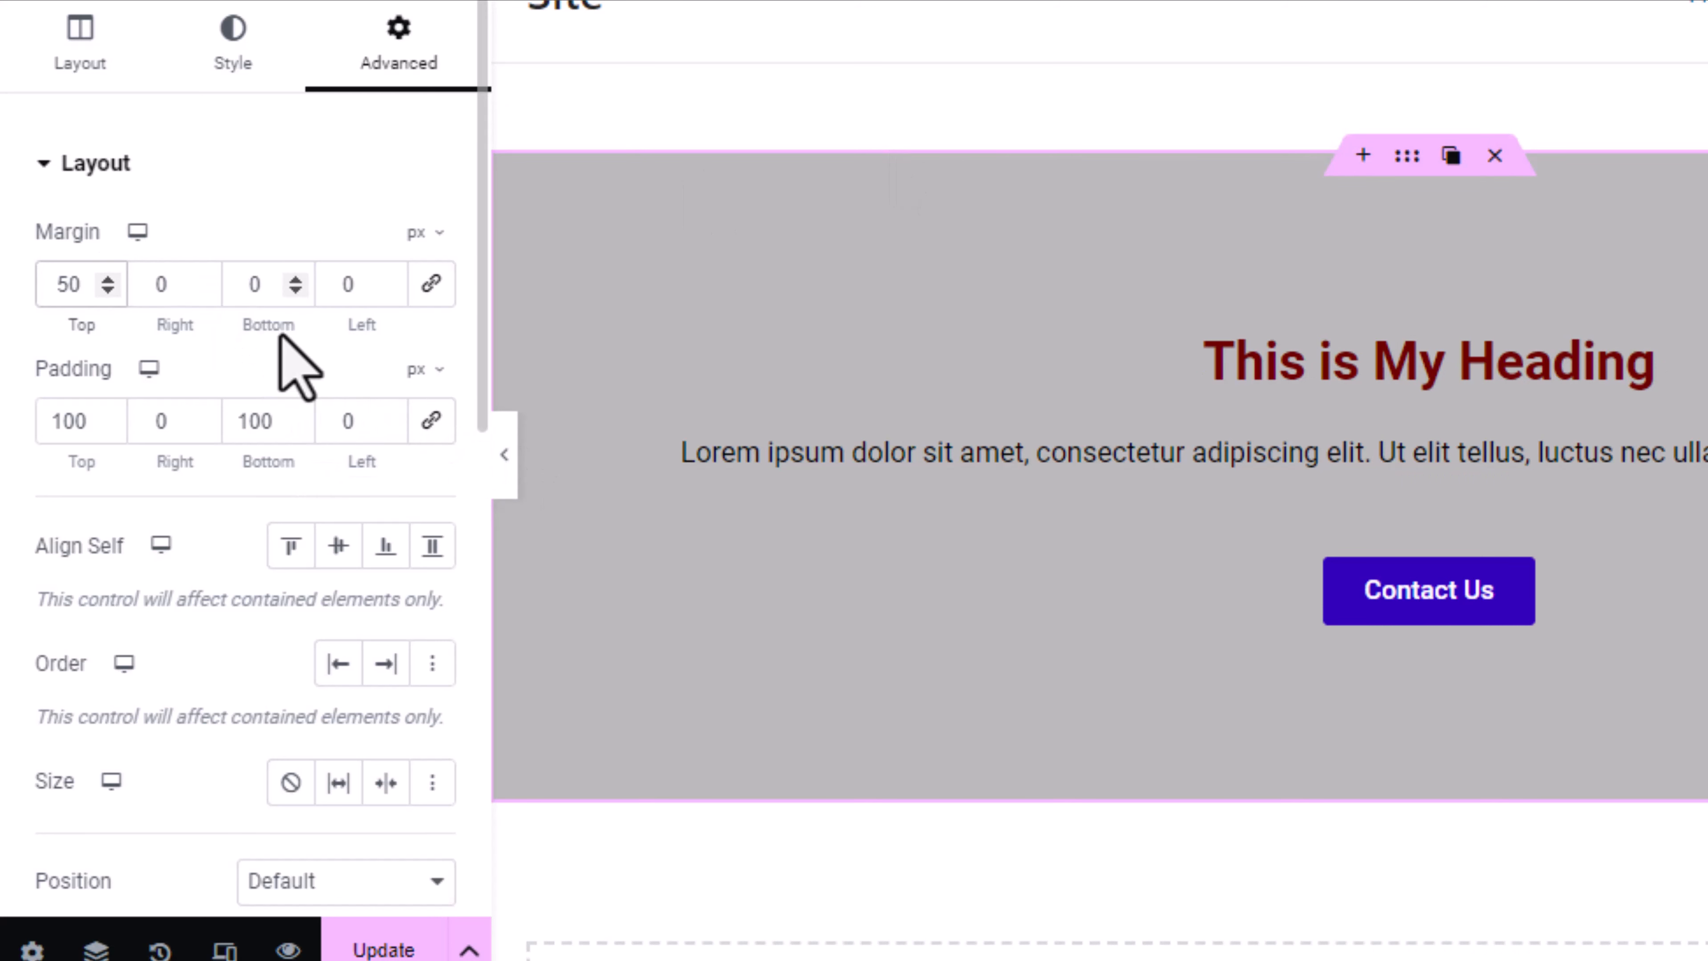
click(327, 292)
text(50)
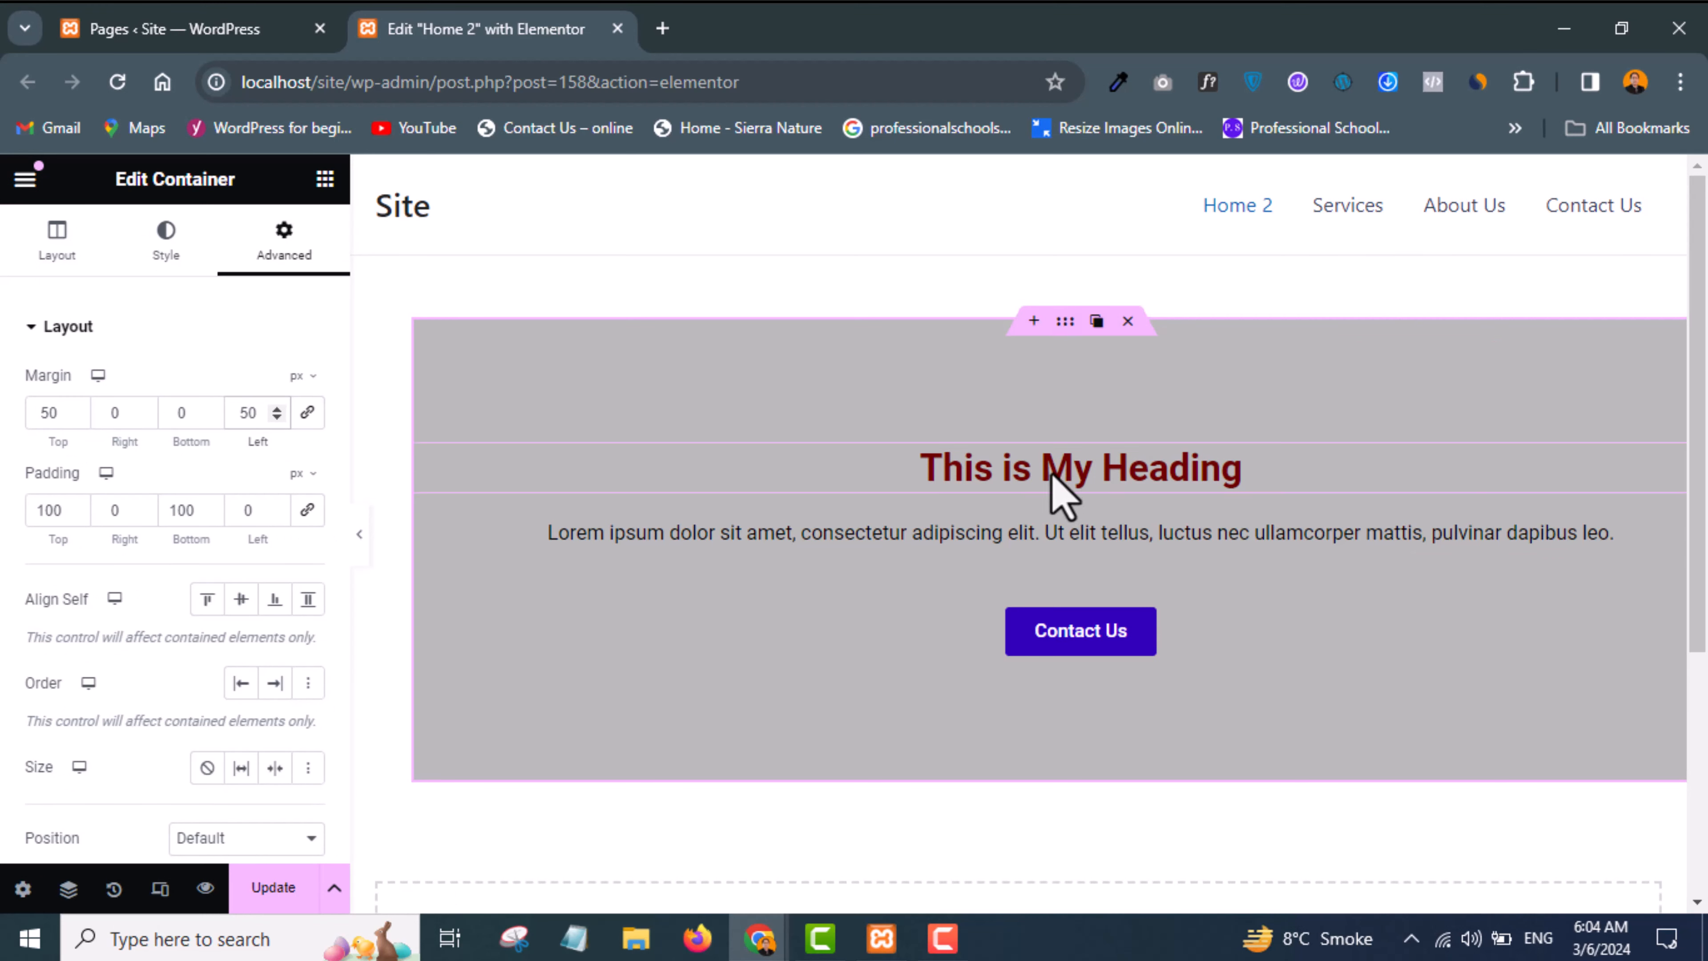
Step: Try a top margin of 50 px on the Lorem ipsum text widget, and clear it again
click(1103, 535)
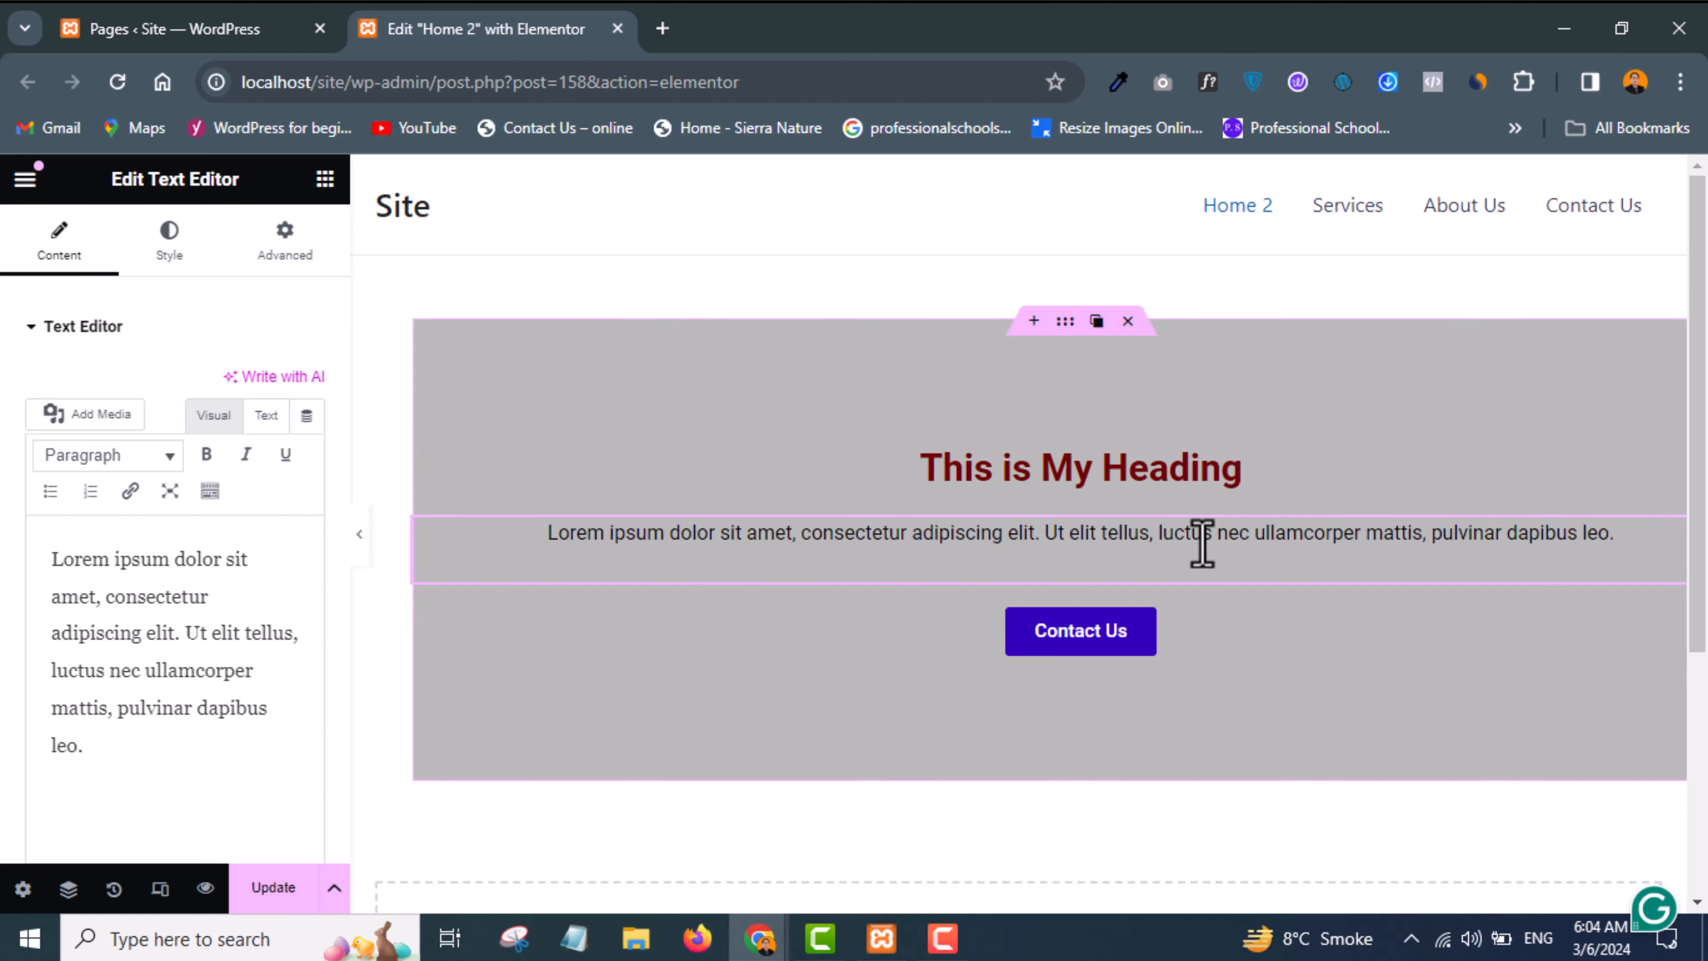
click(303, 252)
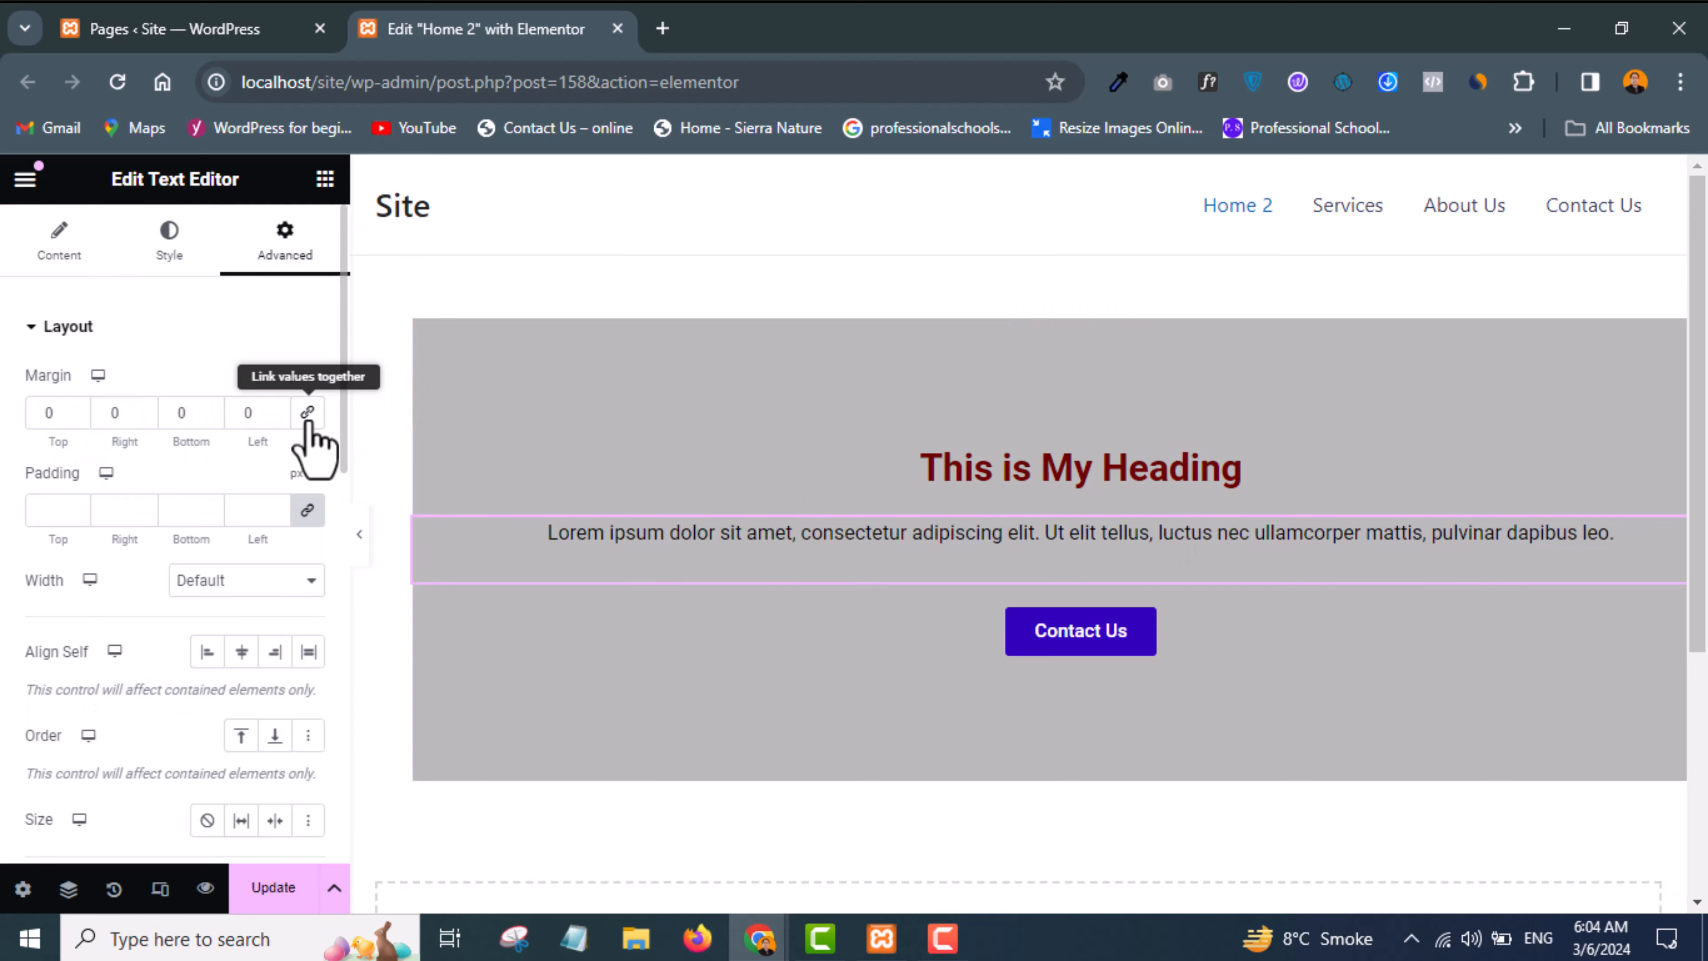
click(37, 414)
text(5)
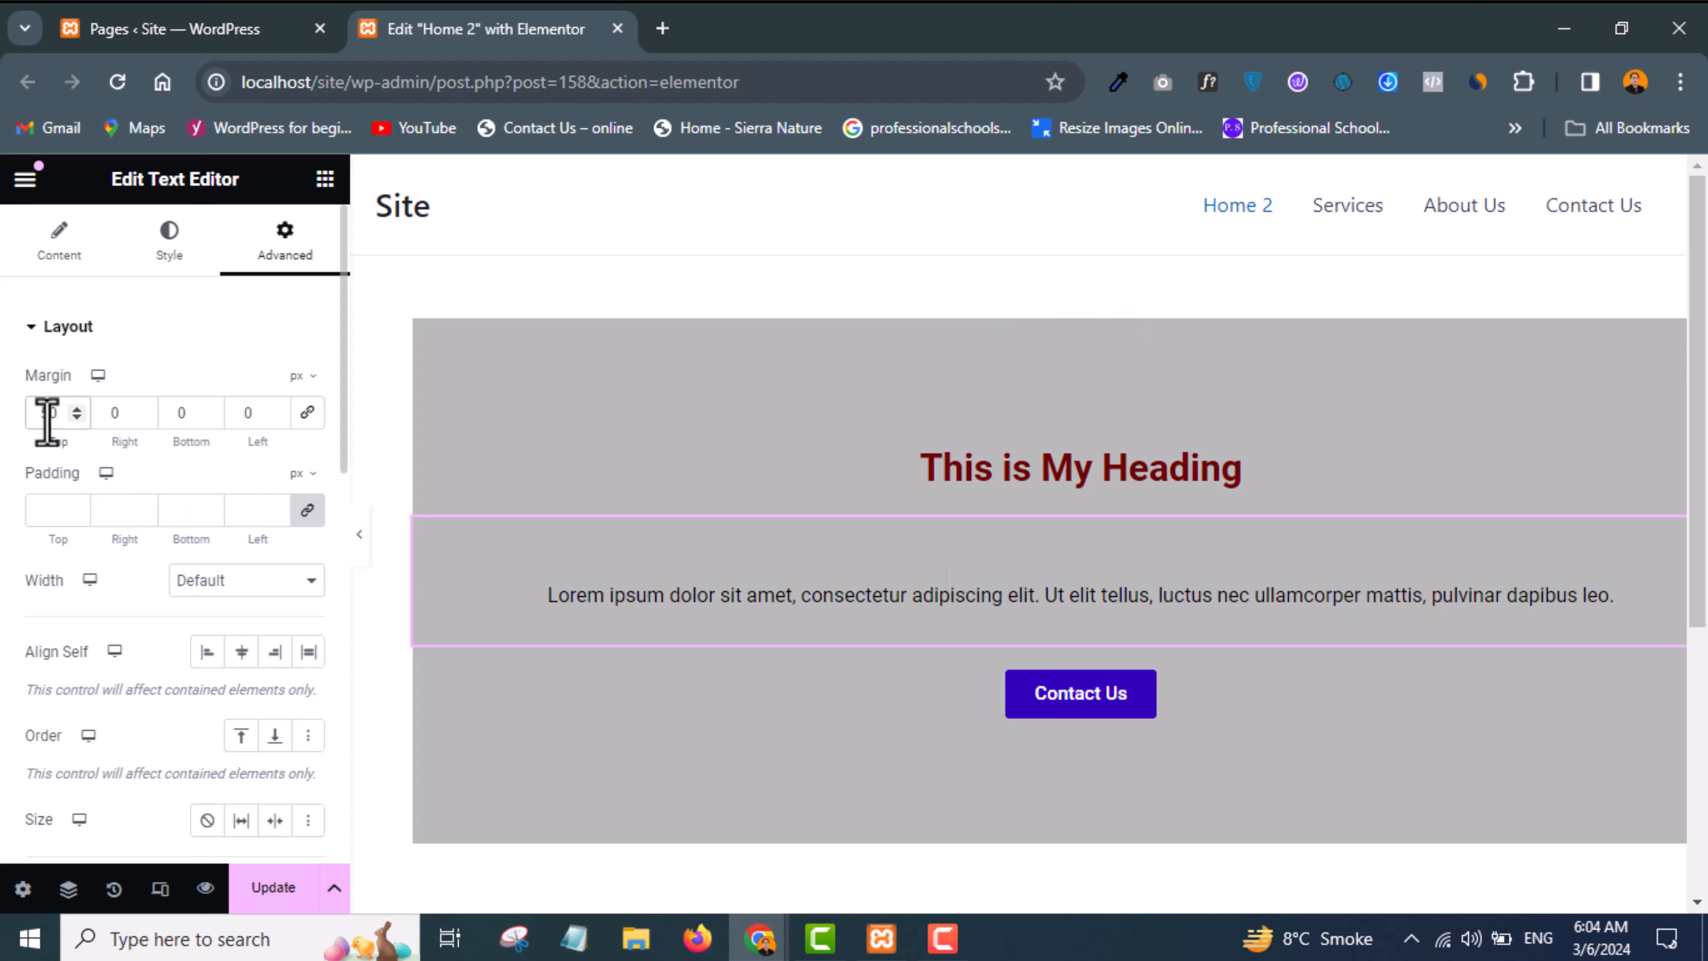
key(BackSpace)
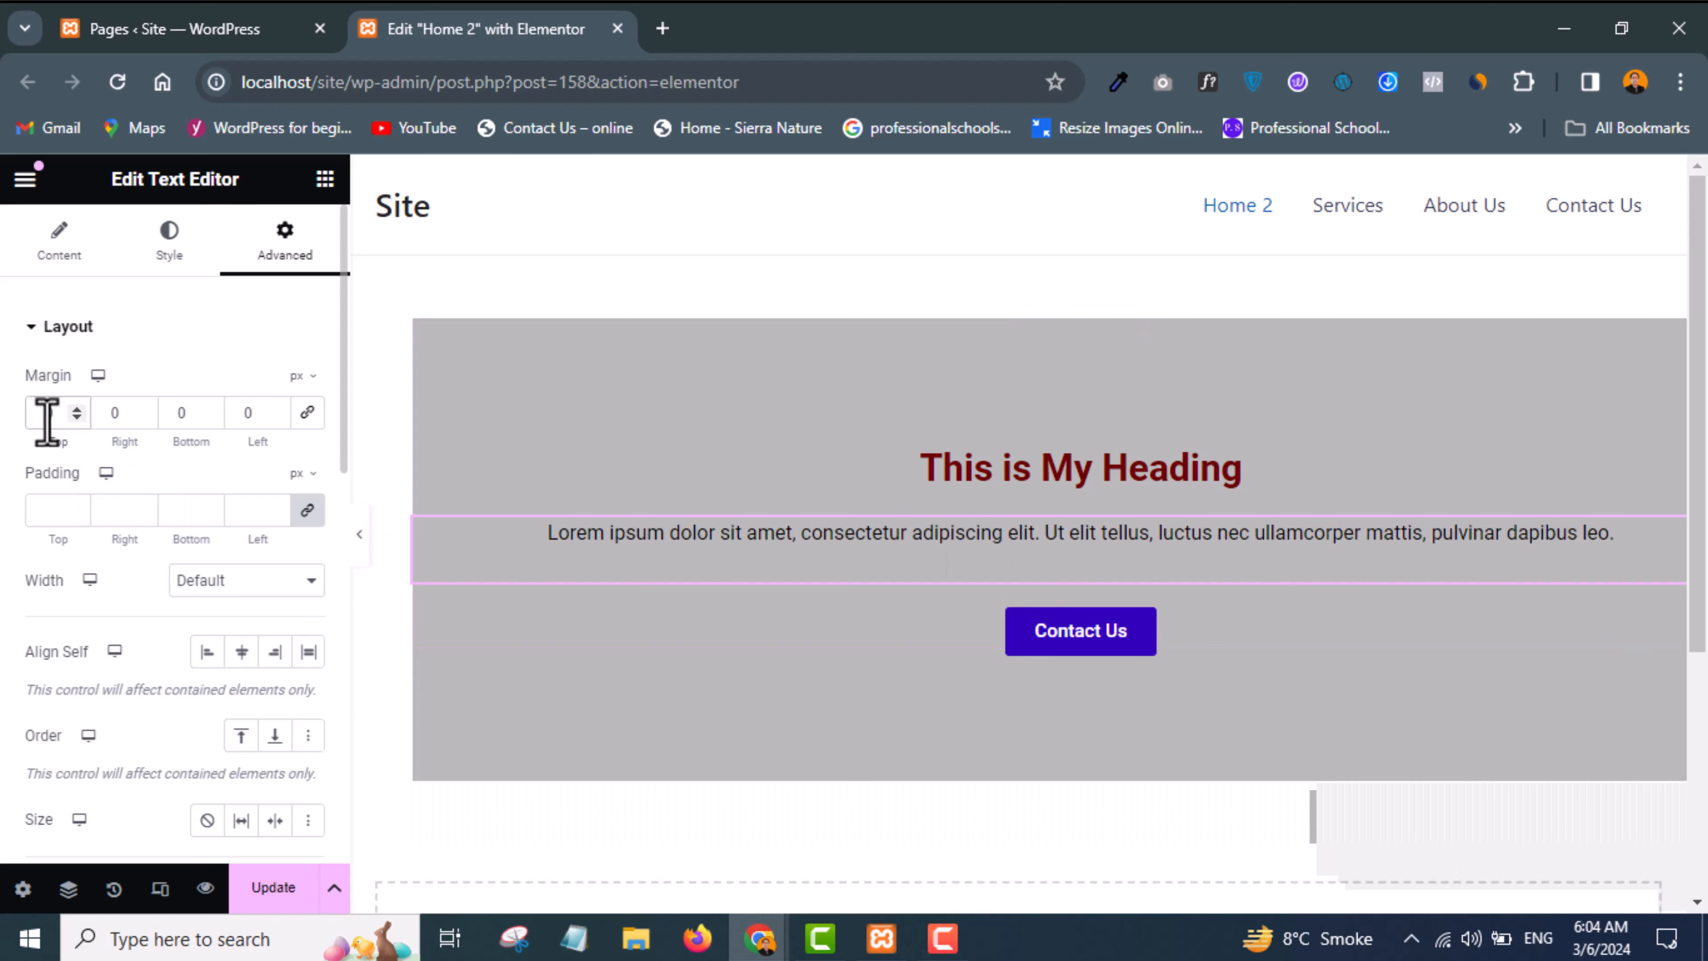
Step: Unlink the text widget's padding sides, try a top padding of 50 px, and undo it
click(298, 516)
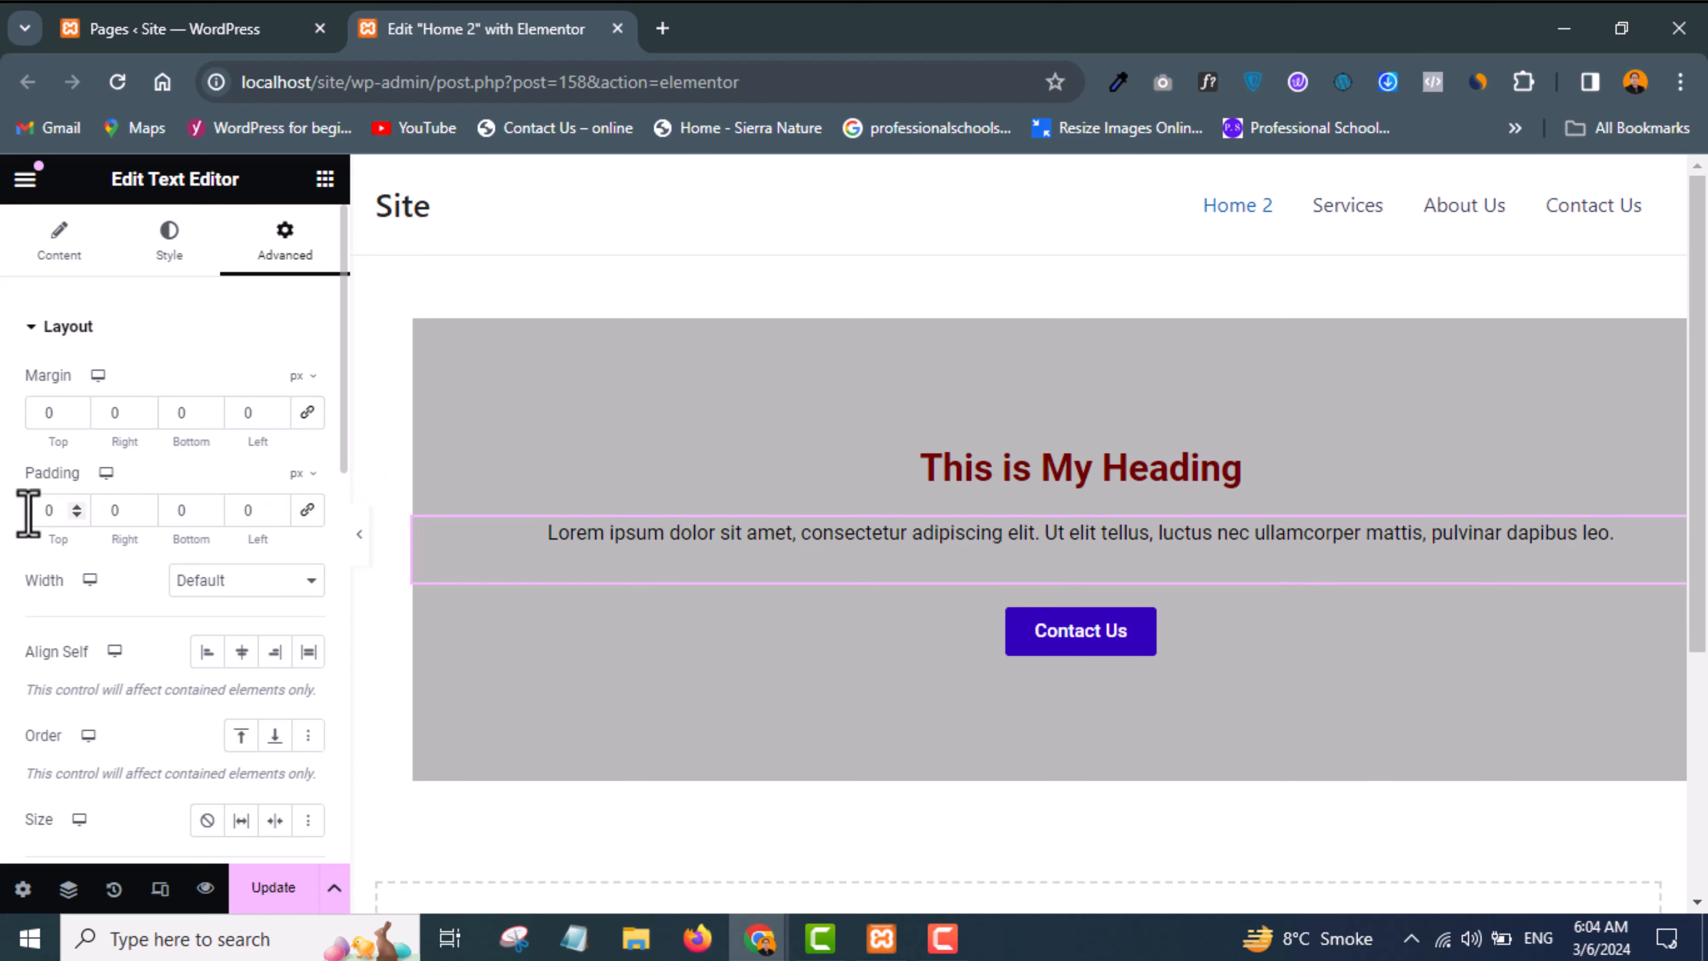
text(5)
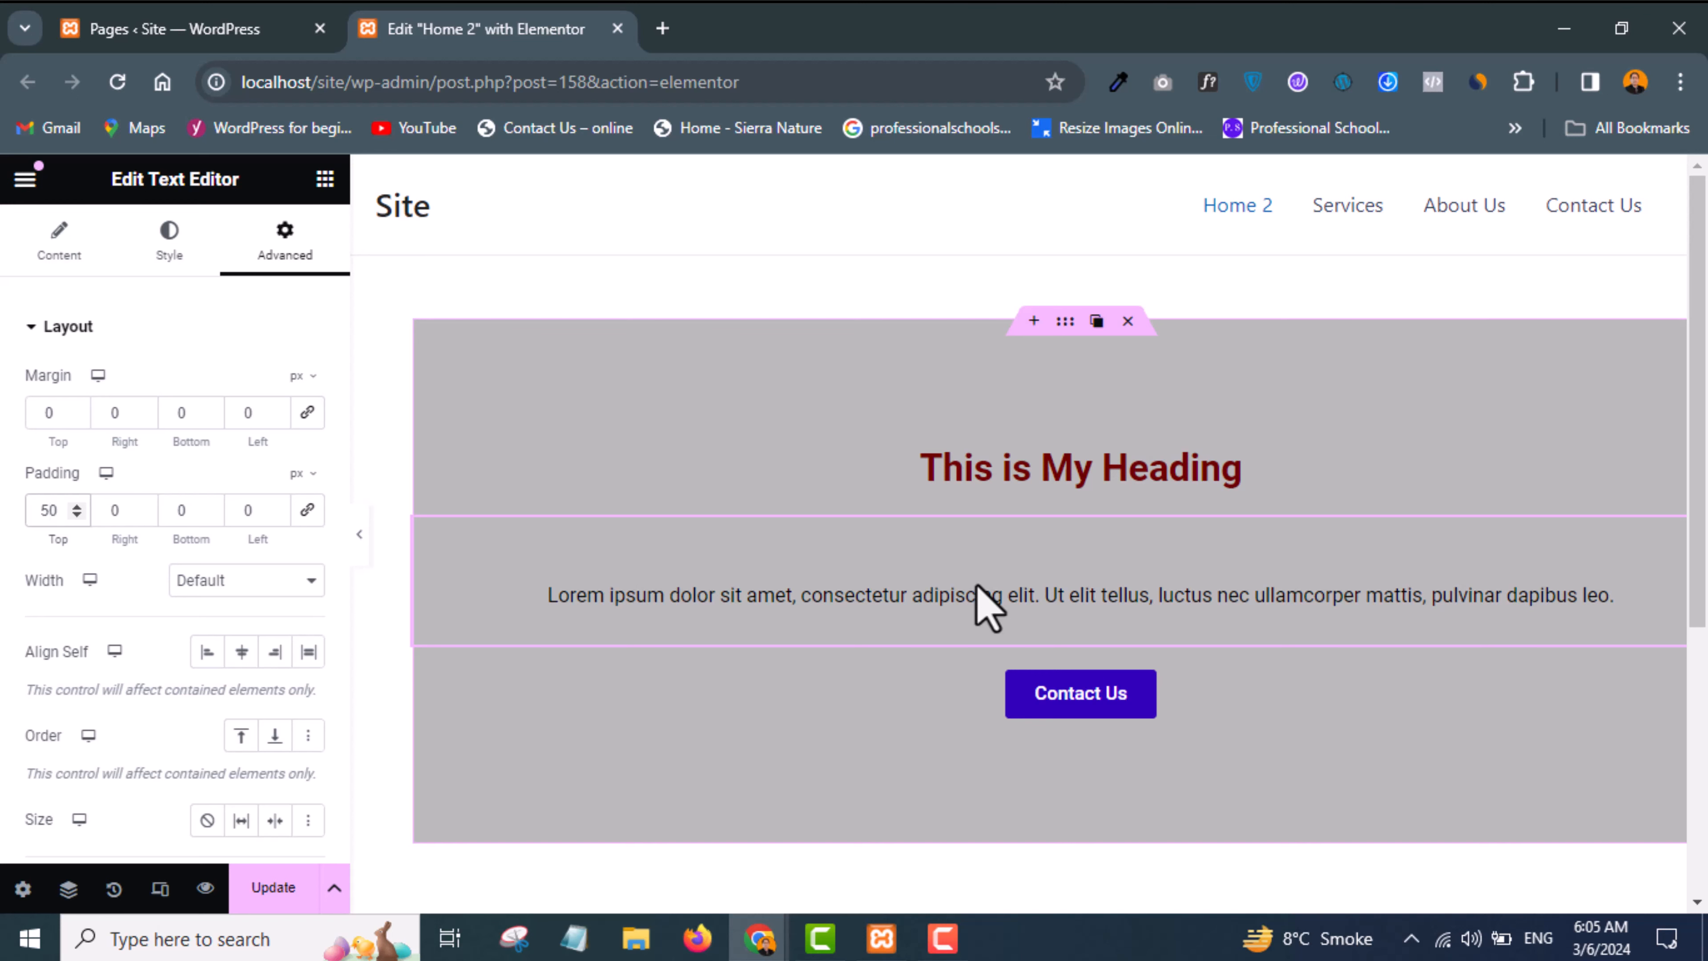
key(ctrl+z)
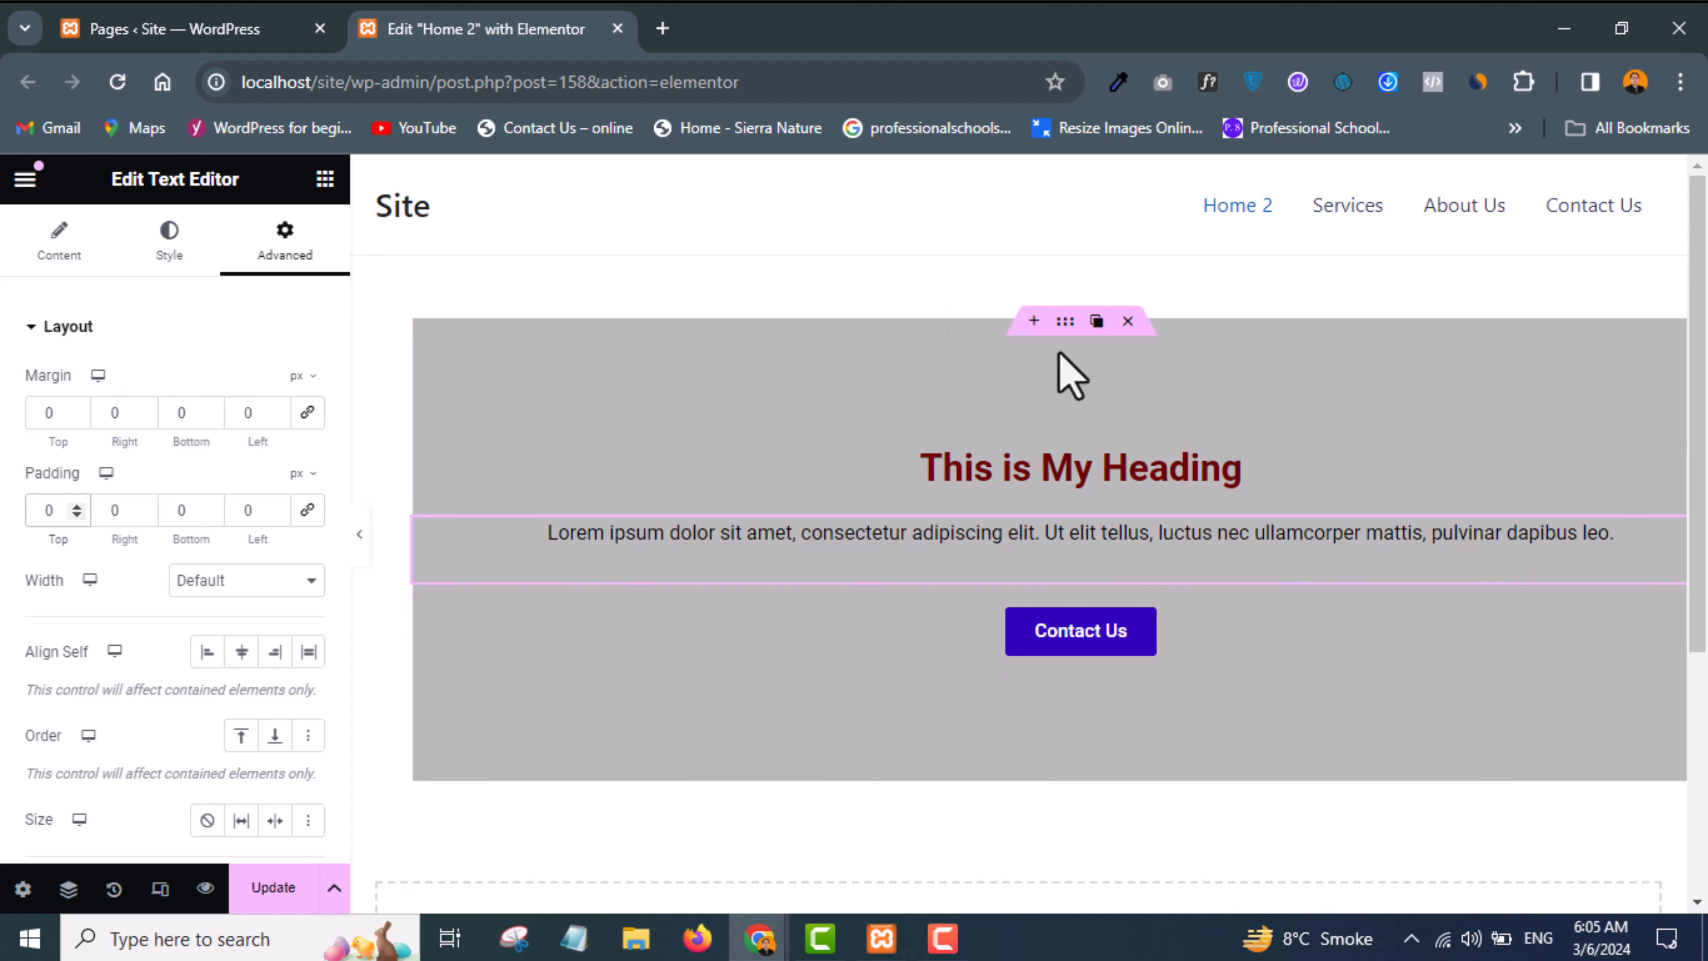
Step: Reset the grey container's top and left margins to 0 and collapse its Layout settings
click(1065, 323)
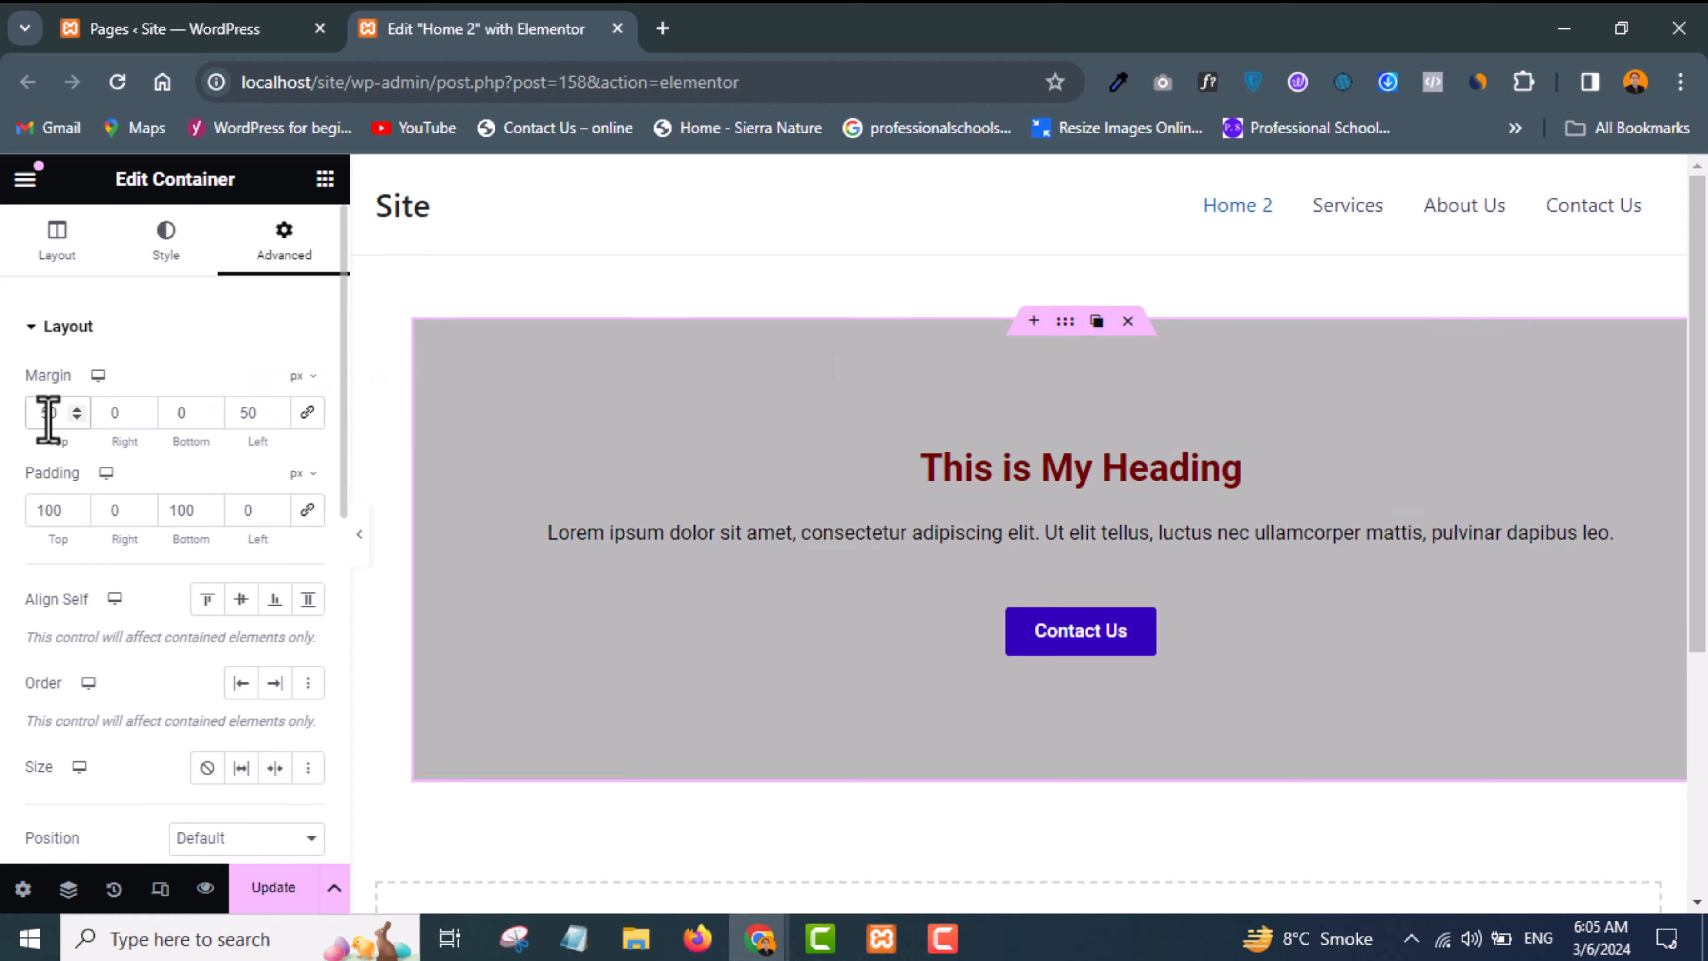
key(BackSpace)
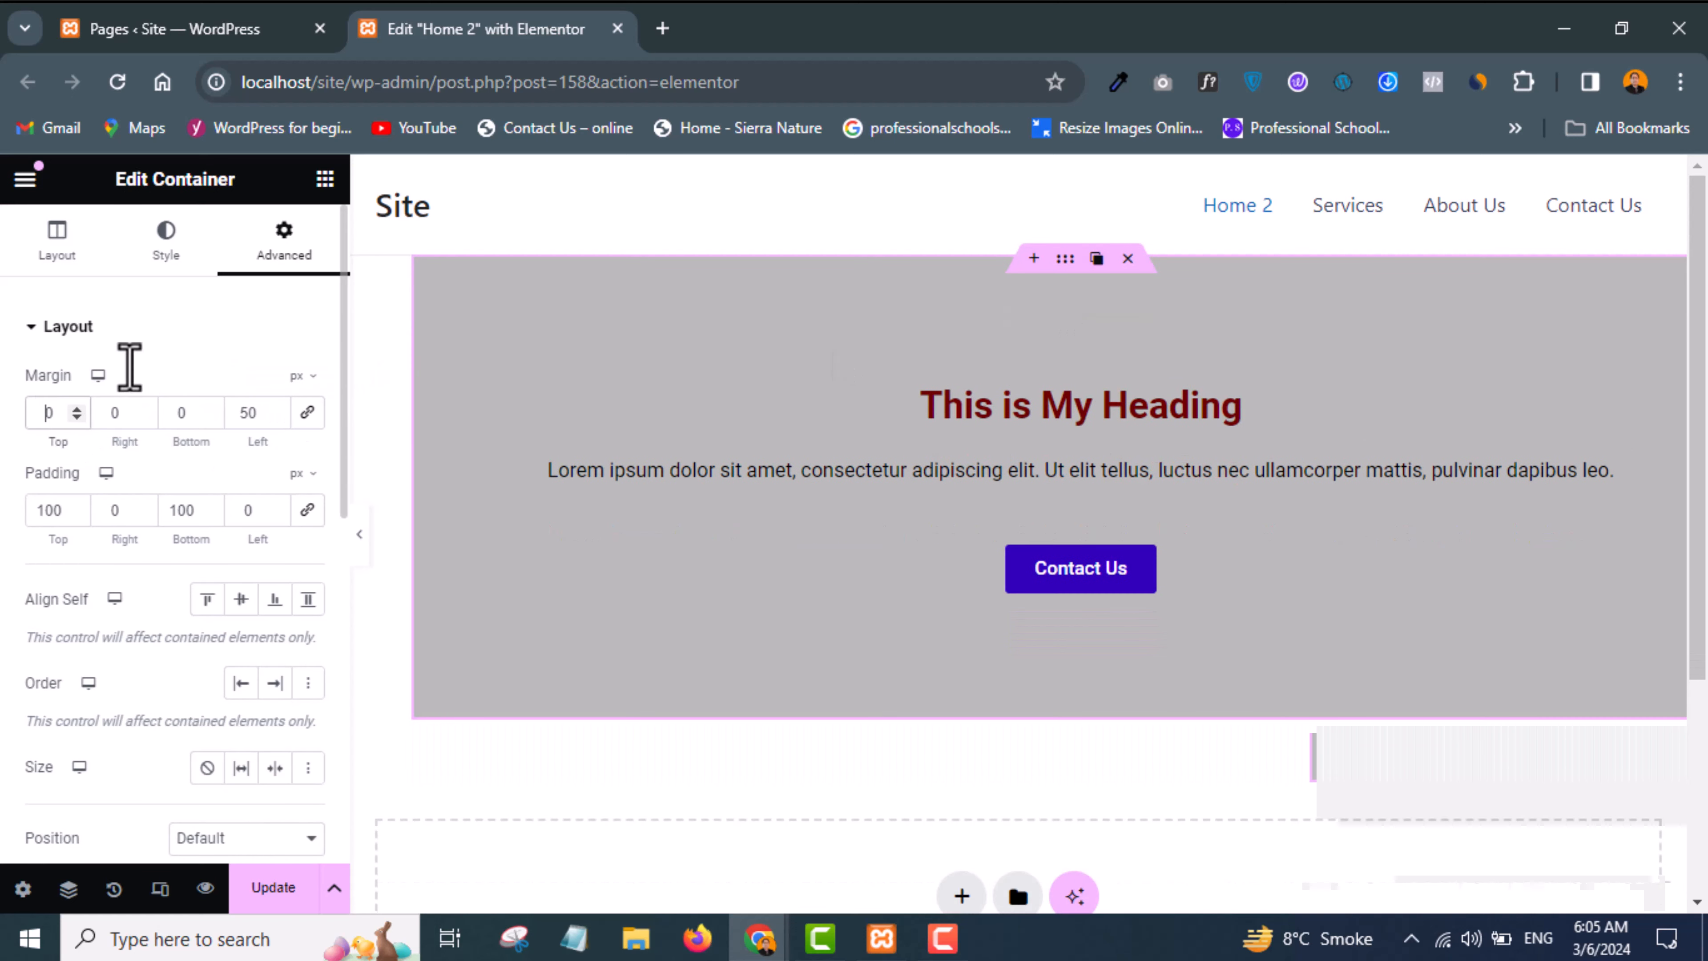
double_click(247, 412)
key(BackSpace)
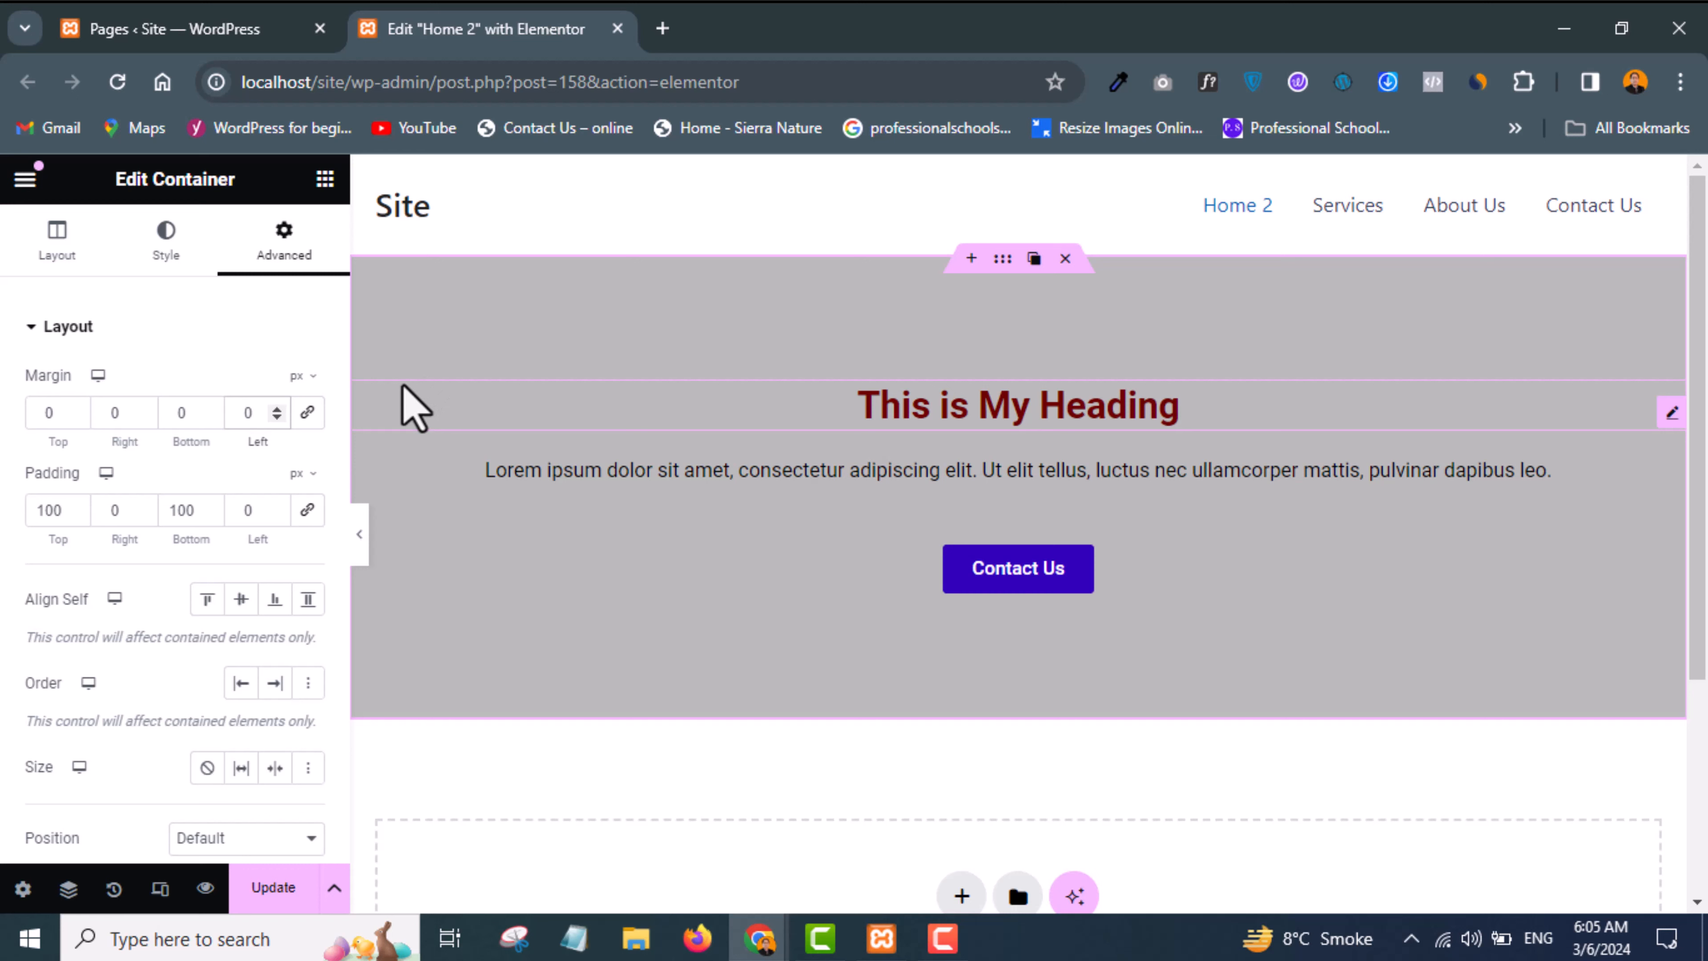
click(229, 336)
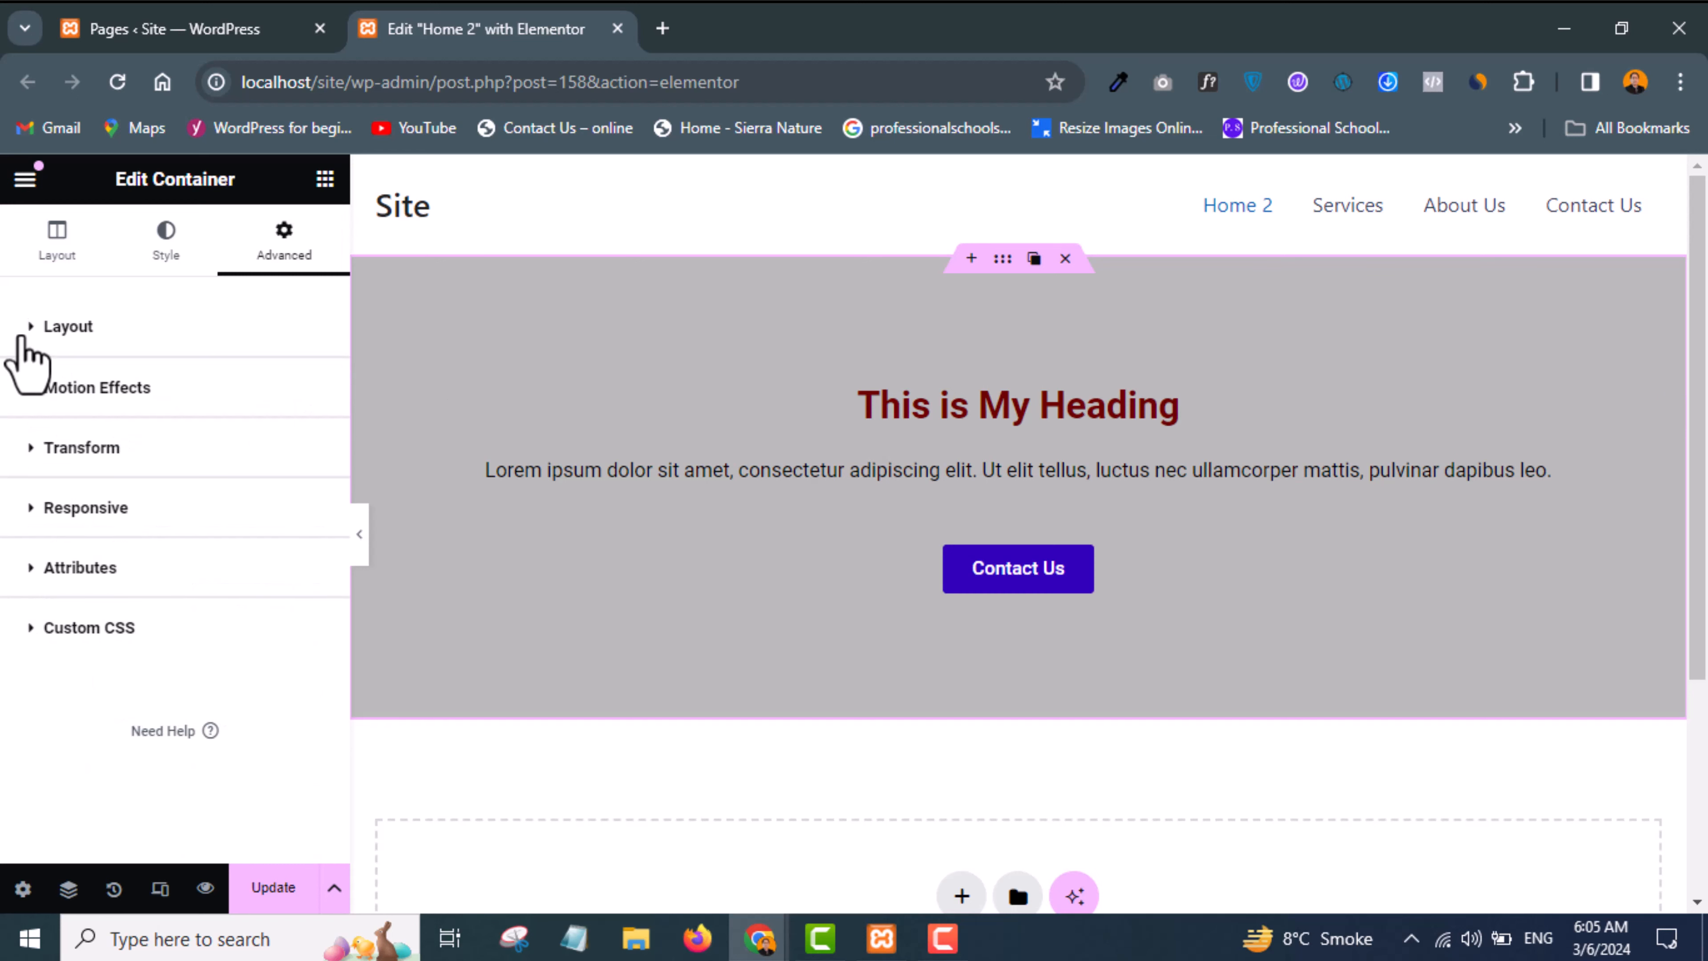
Step: Expand the grey container's Layout settings and set its bottom and top padding to 0
click(25, 350)
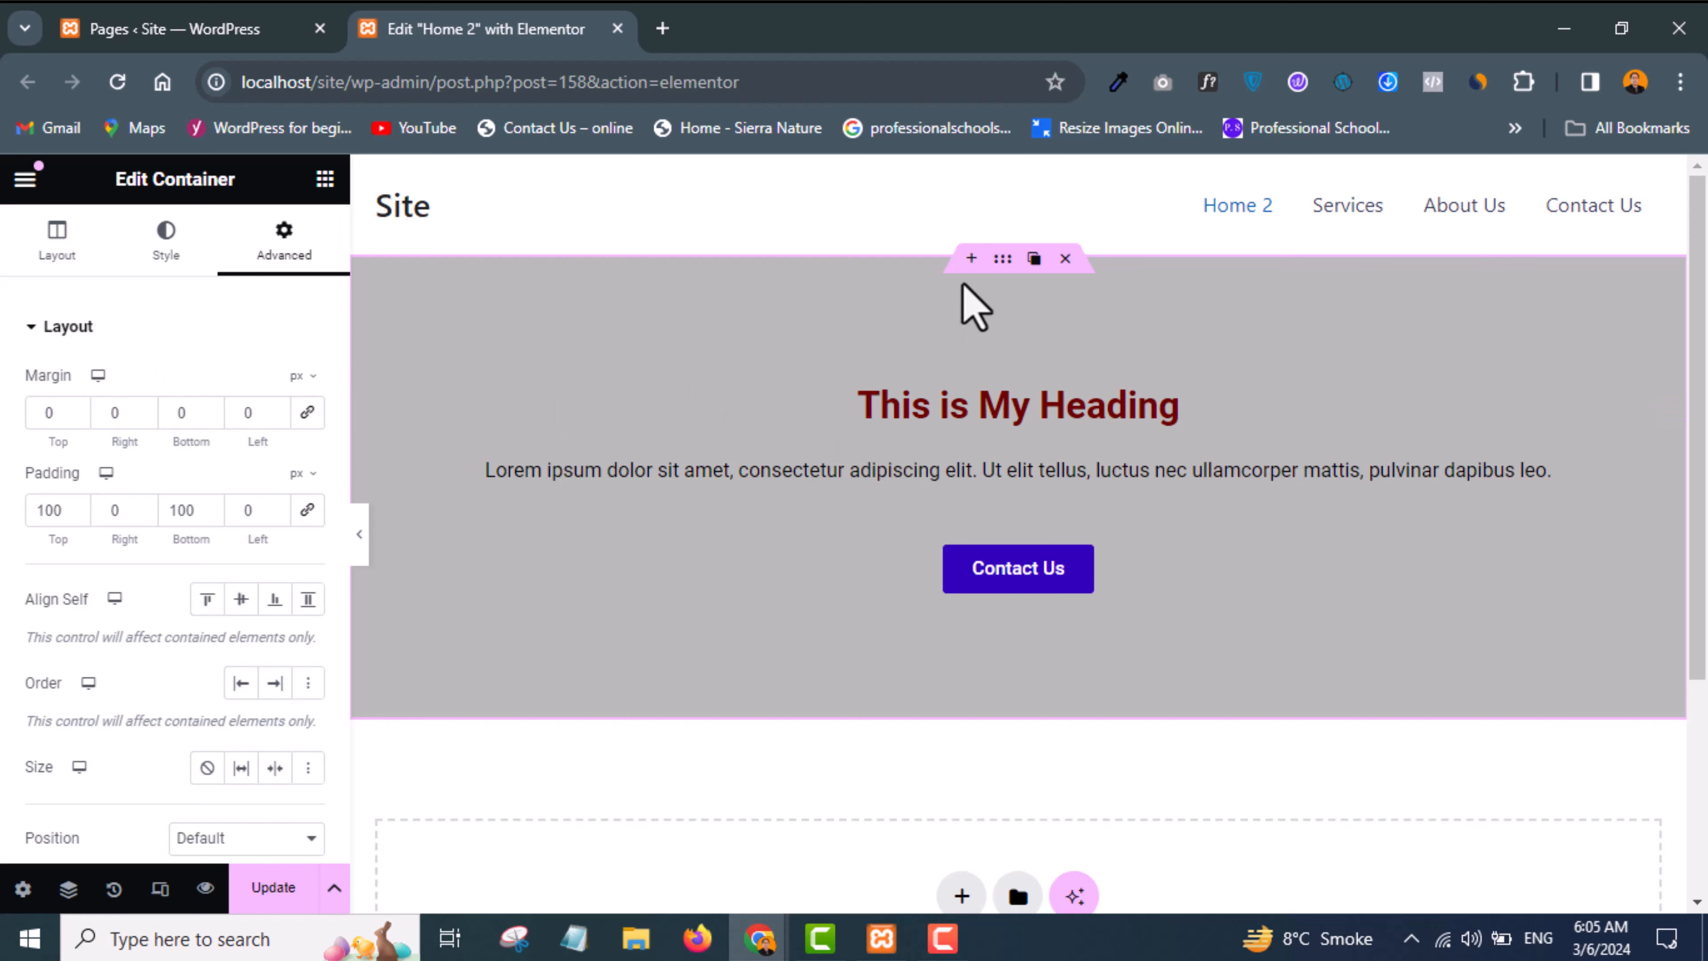
double_click(183, 510)
text(0)
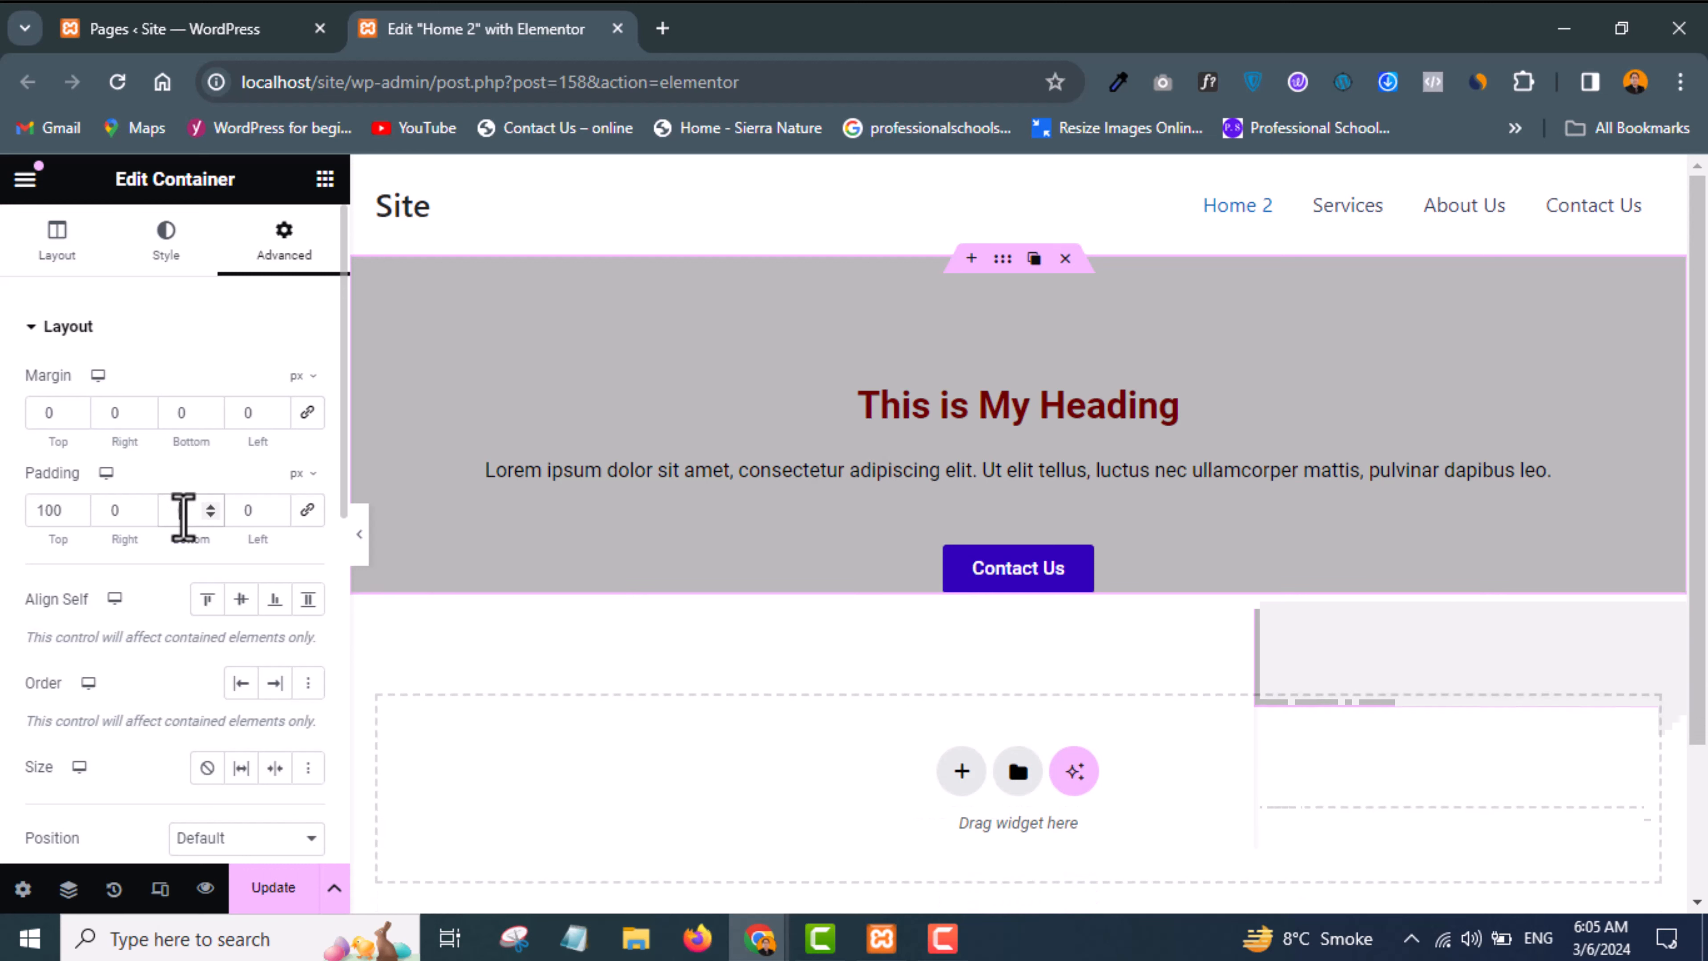
double_click(52, 510)
text(0)
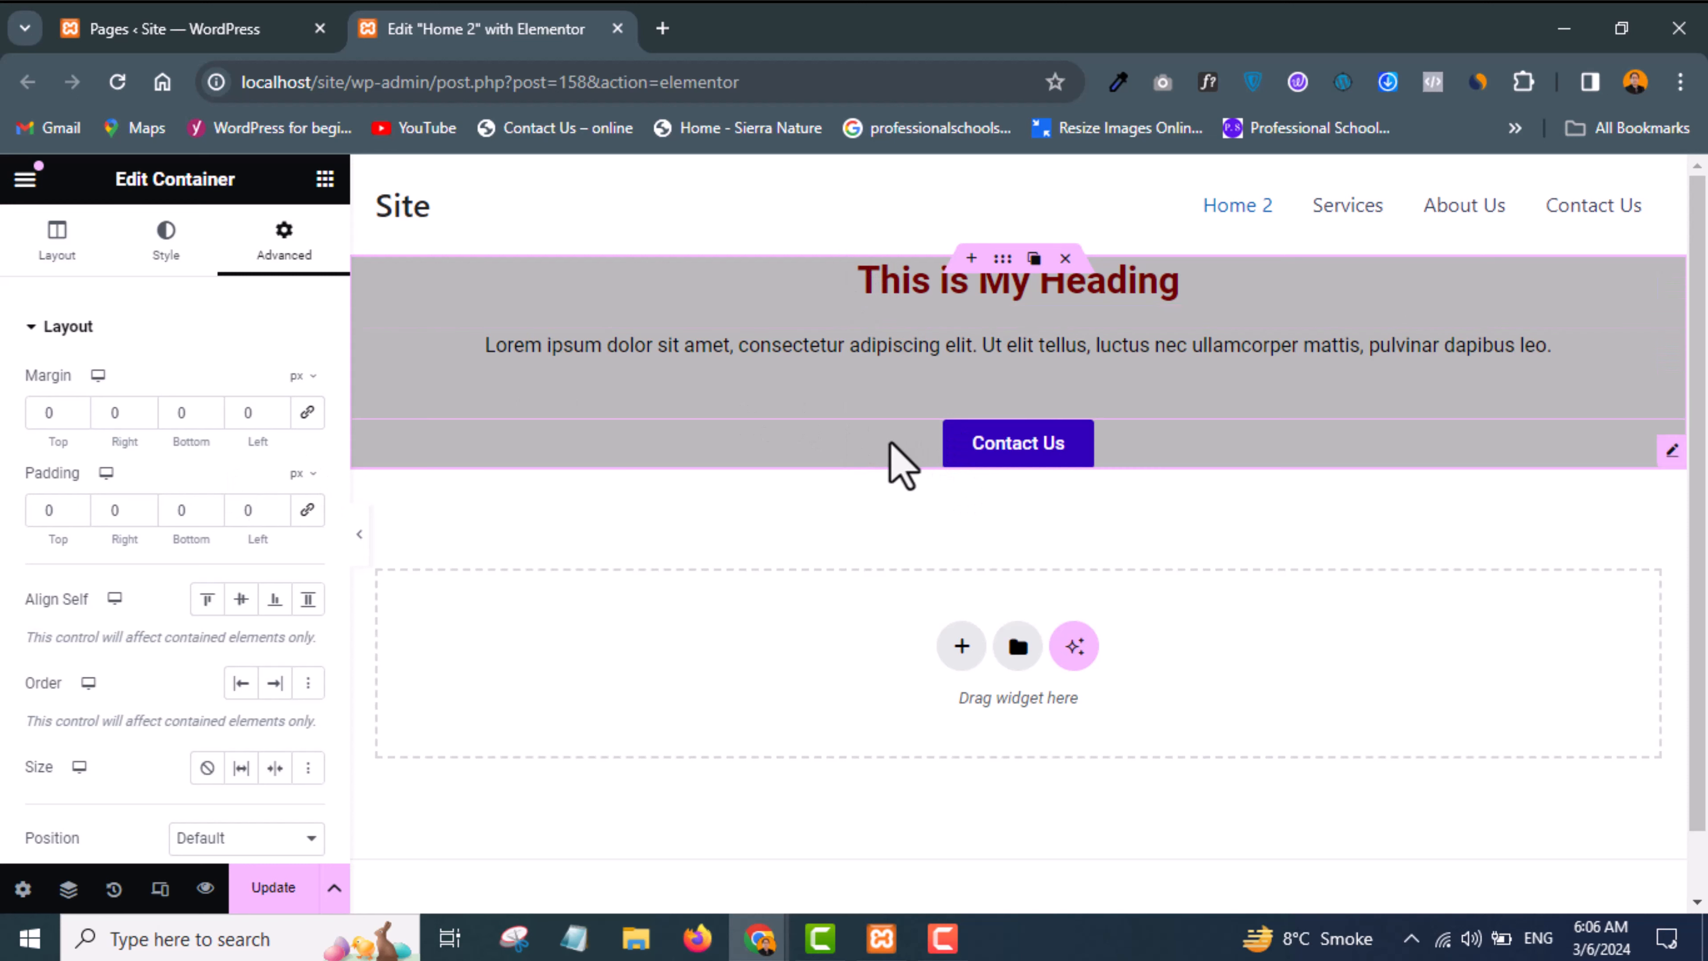
Step: Reselect the grey container and set its top and bottom padding to 50 px each
click(773, 458)
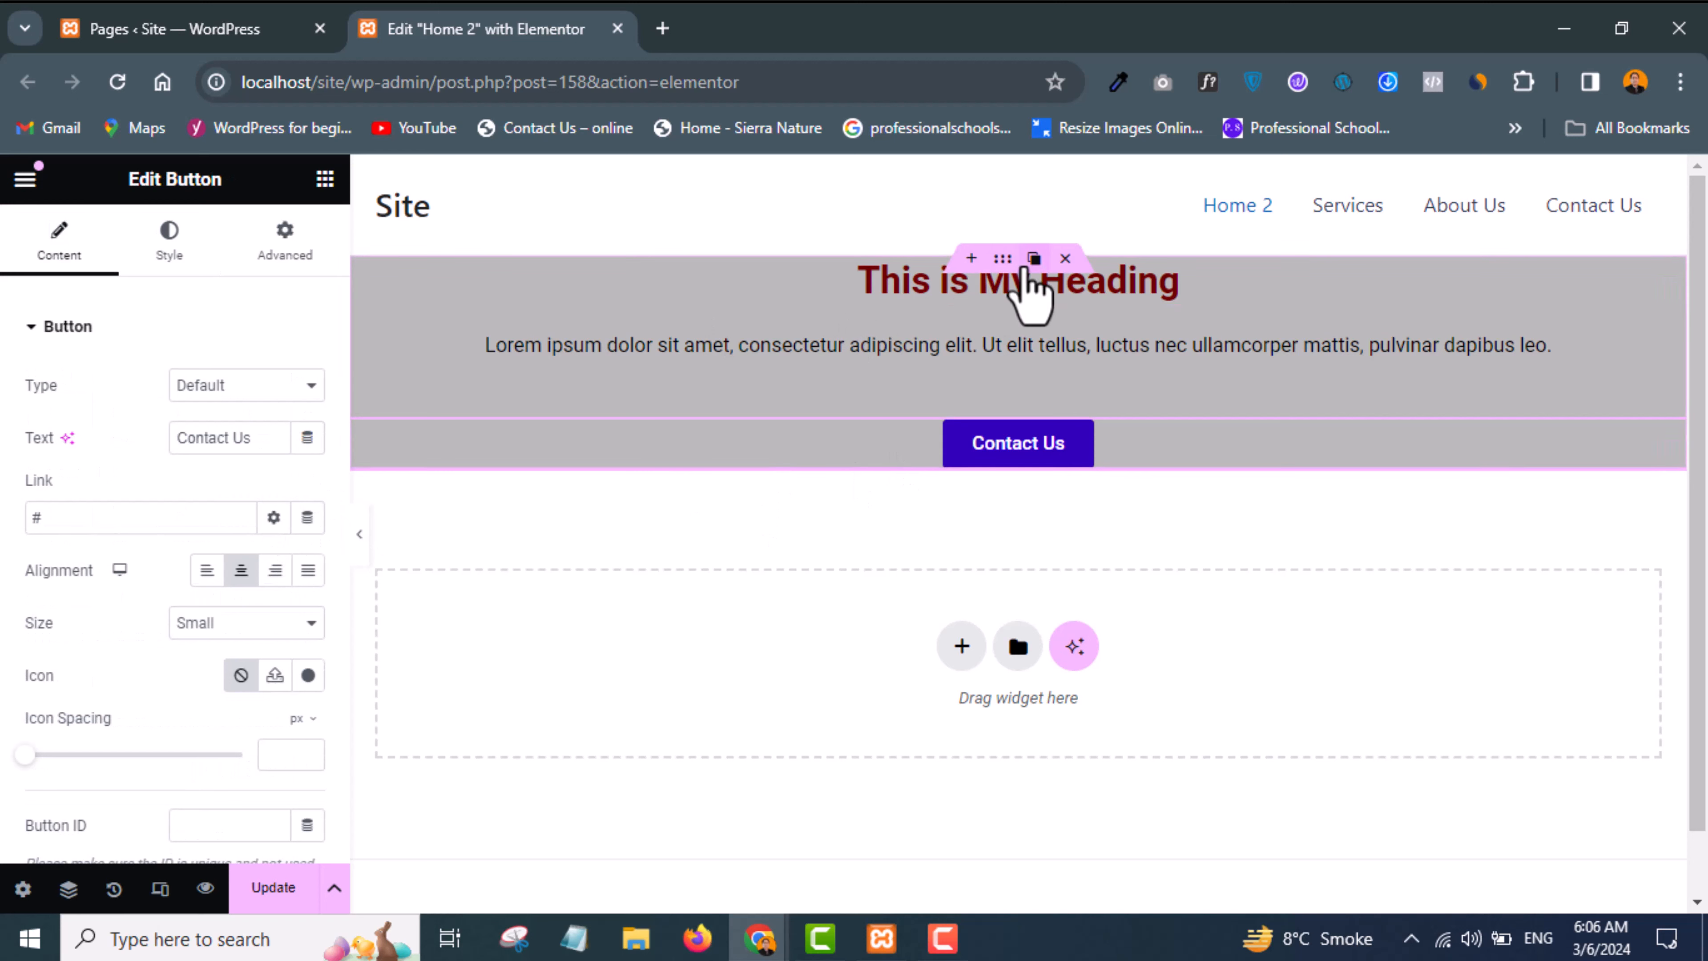
click(1005, 264)
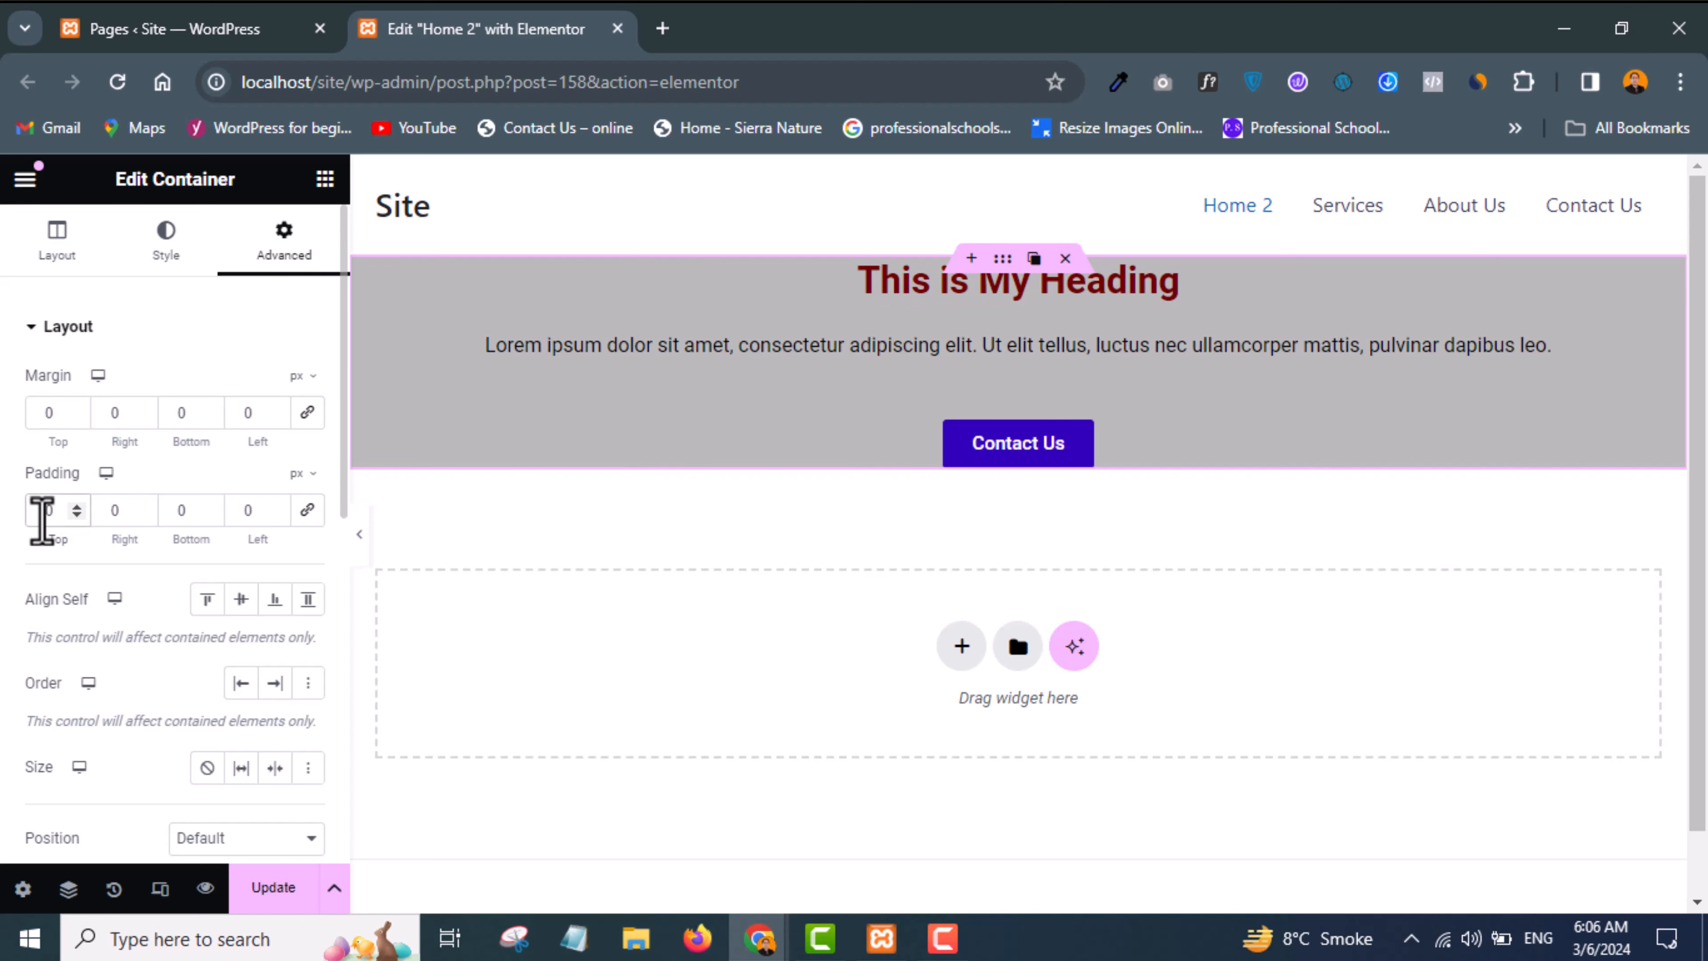
text(5)
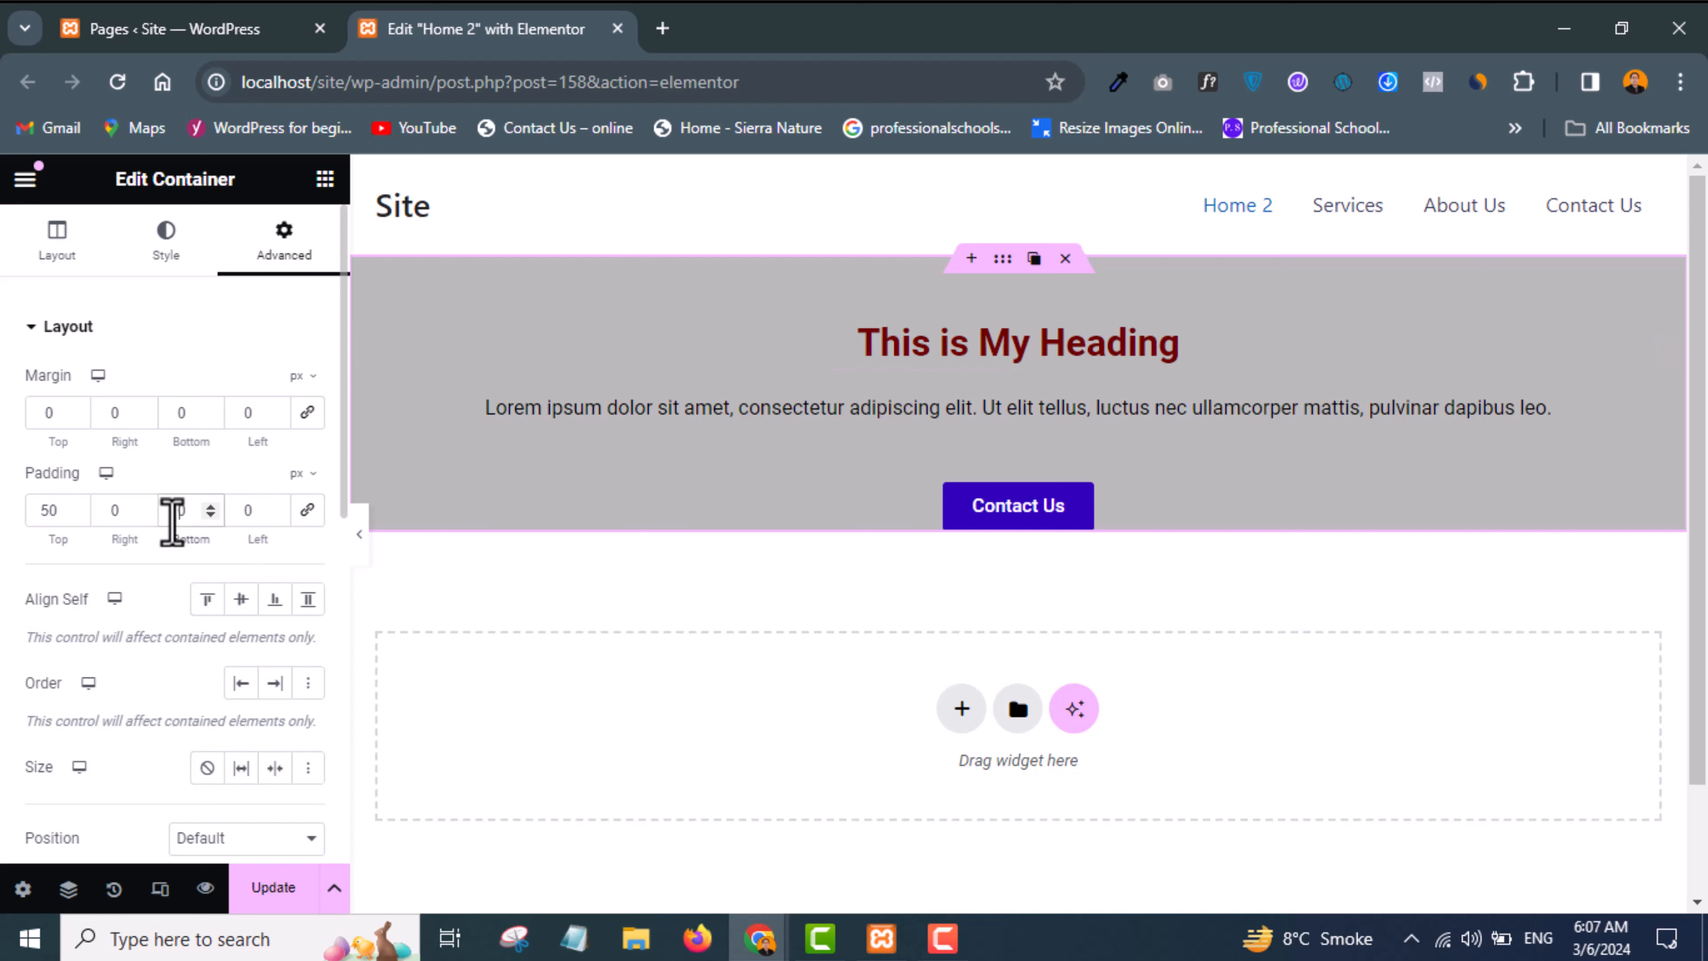
click(172, 521)
text(5)
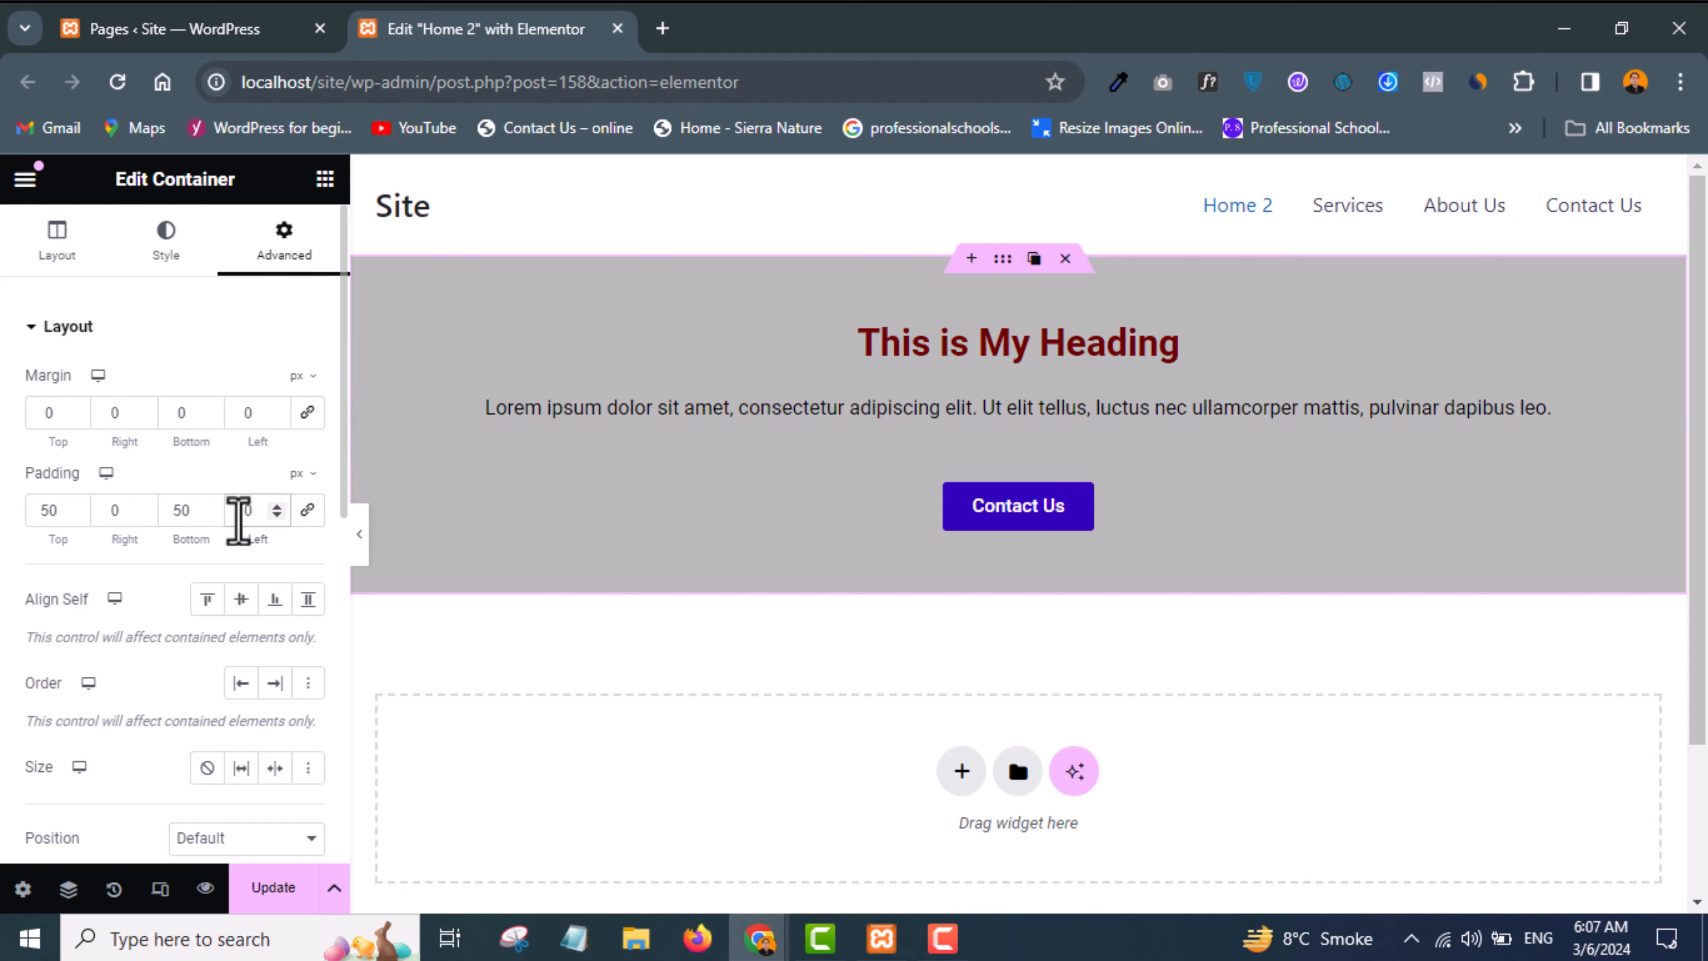
Step: Try left padding values of 50 px and 20 px on the container, and return it to 0
text(5)
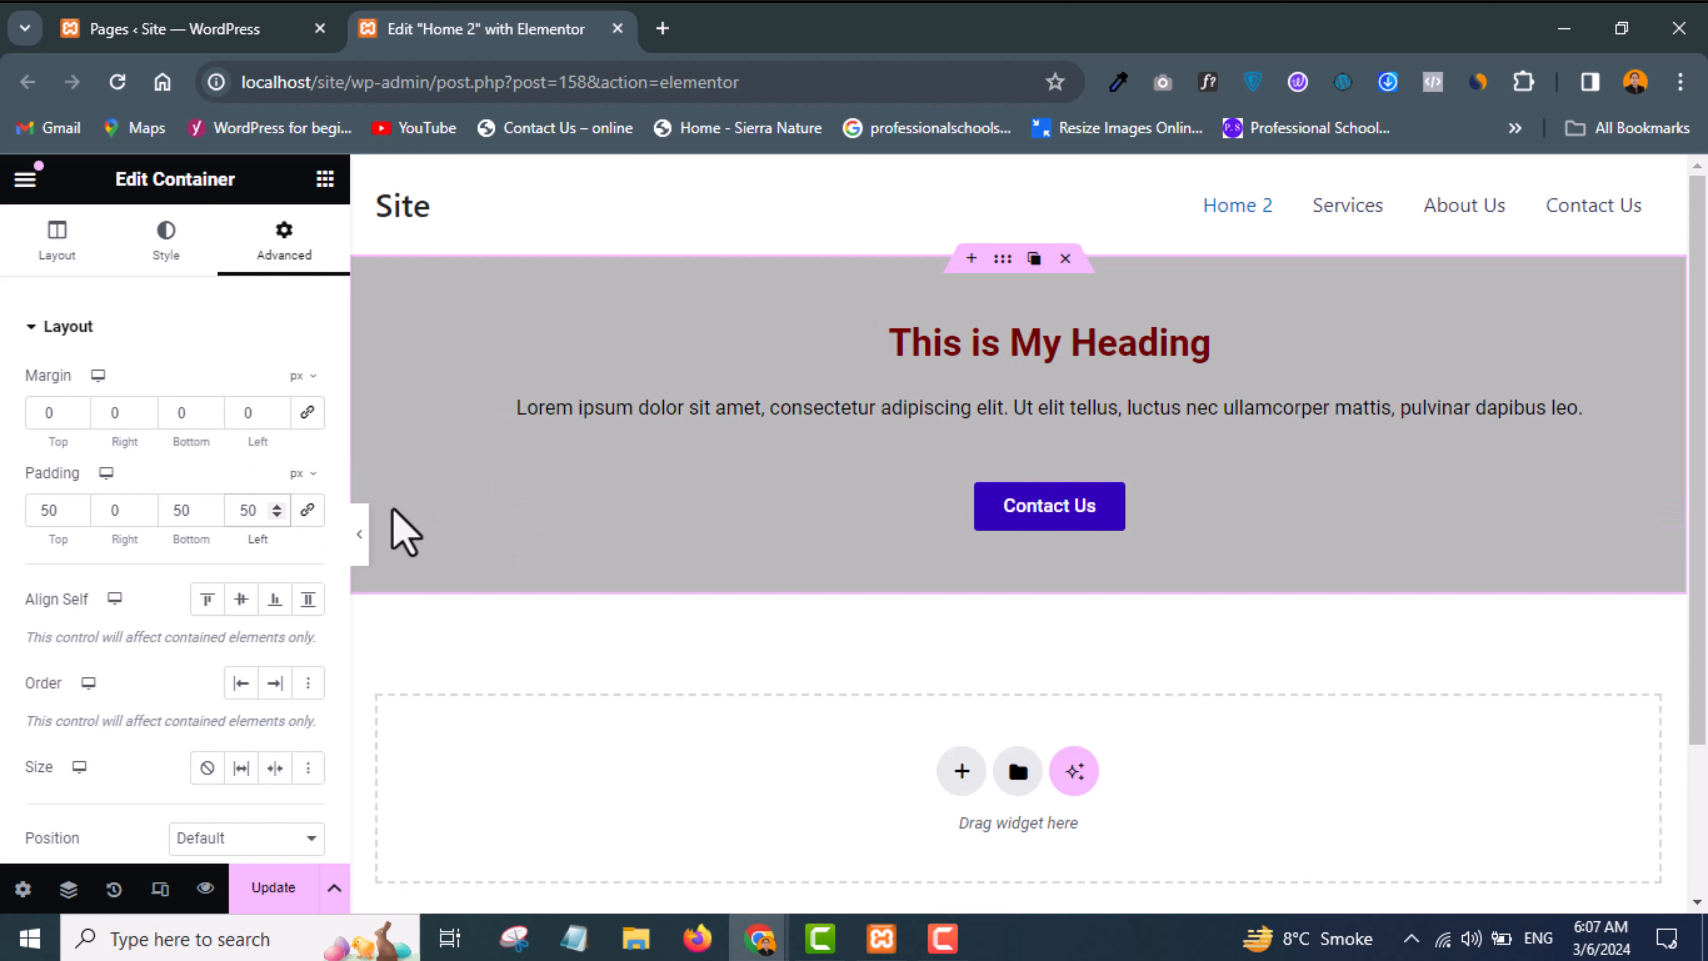
key(BackSpace)
key(BackSpace)
text(20)
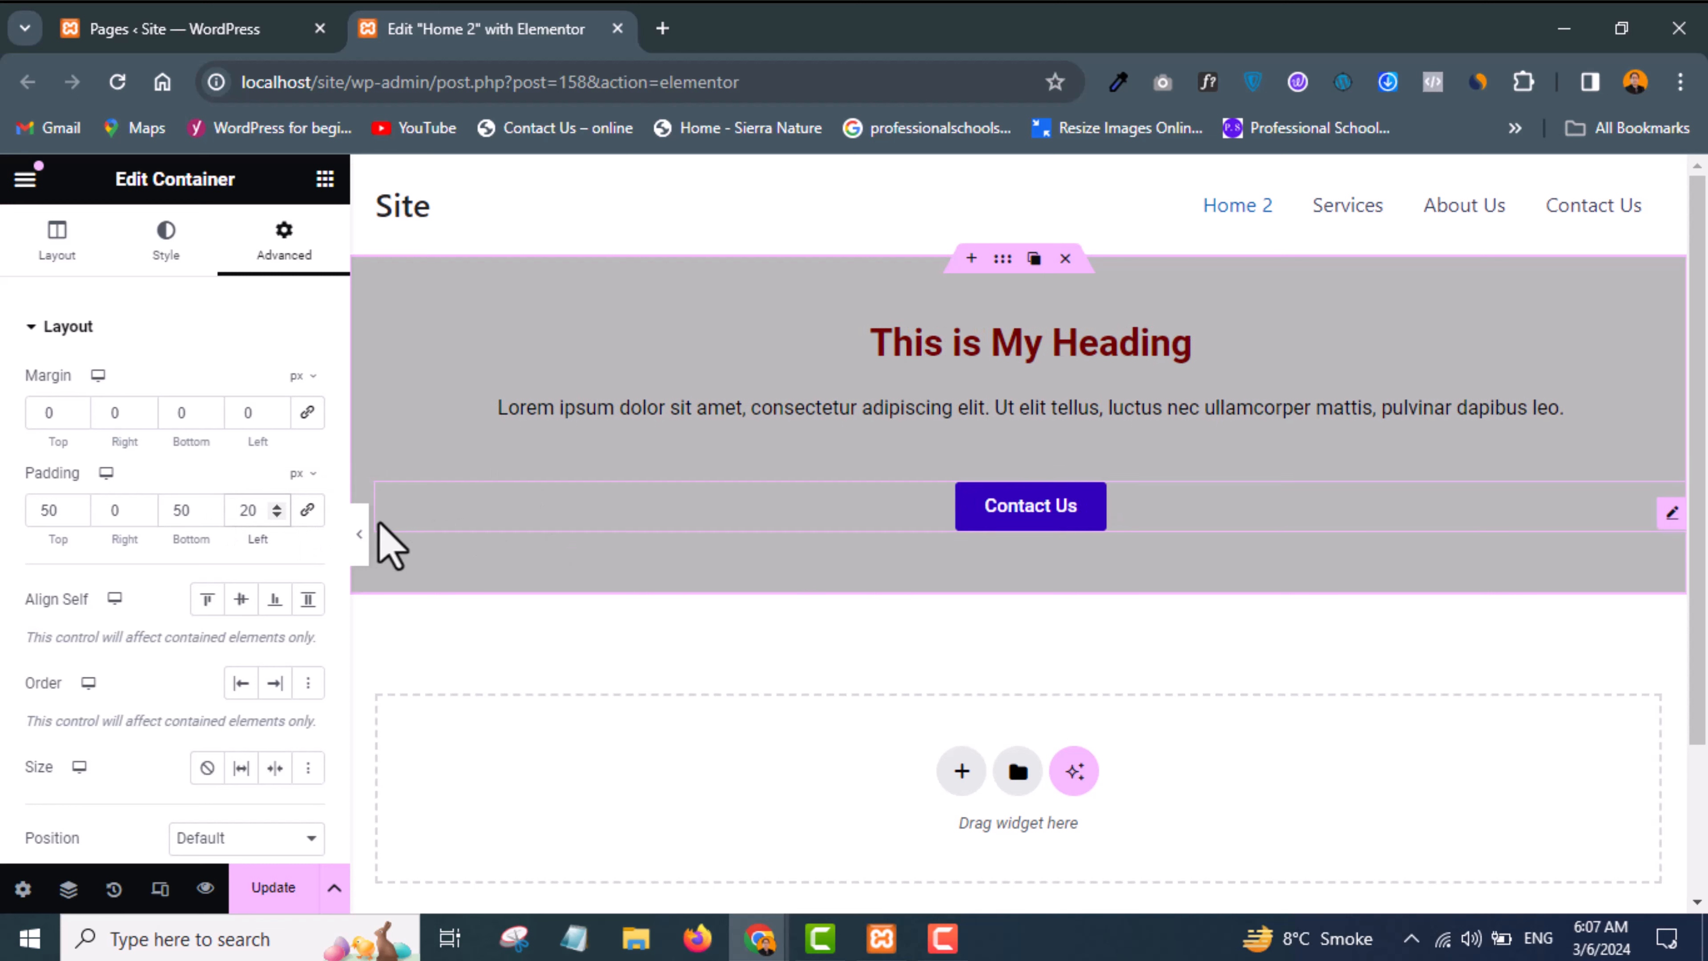
key(BackSpace)
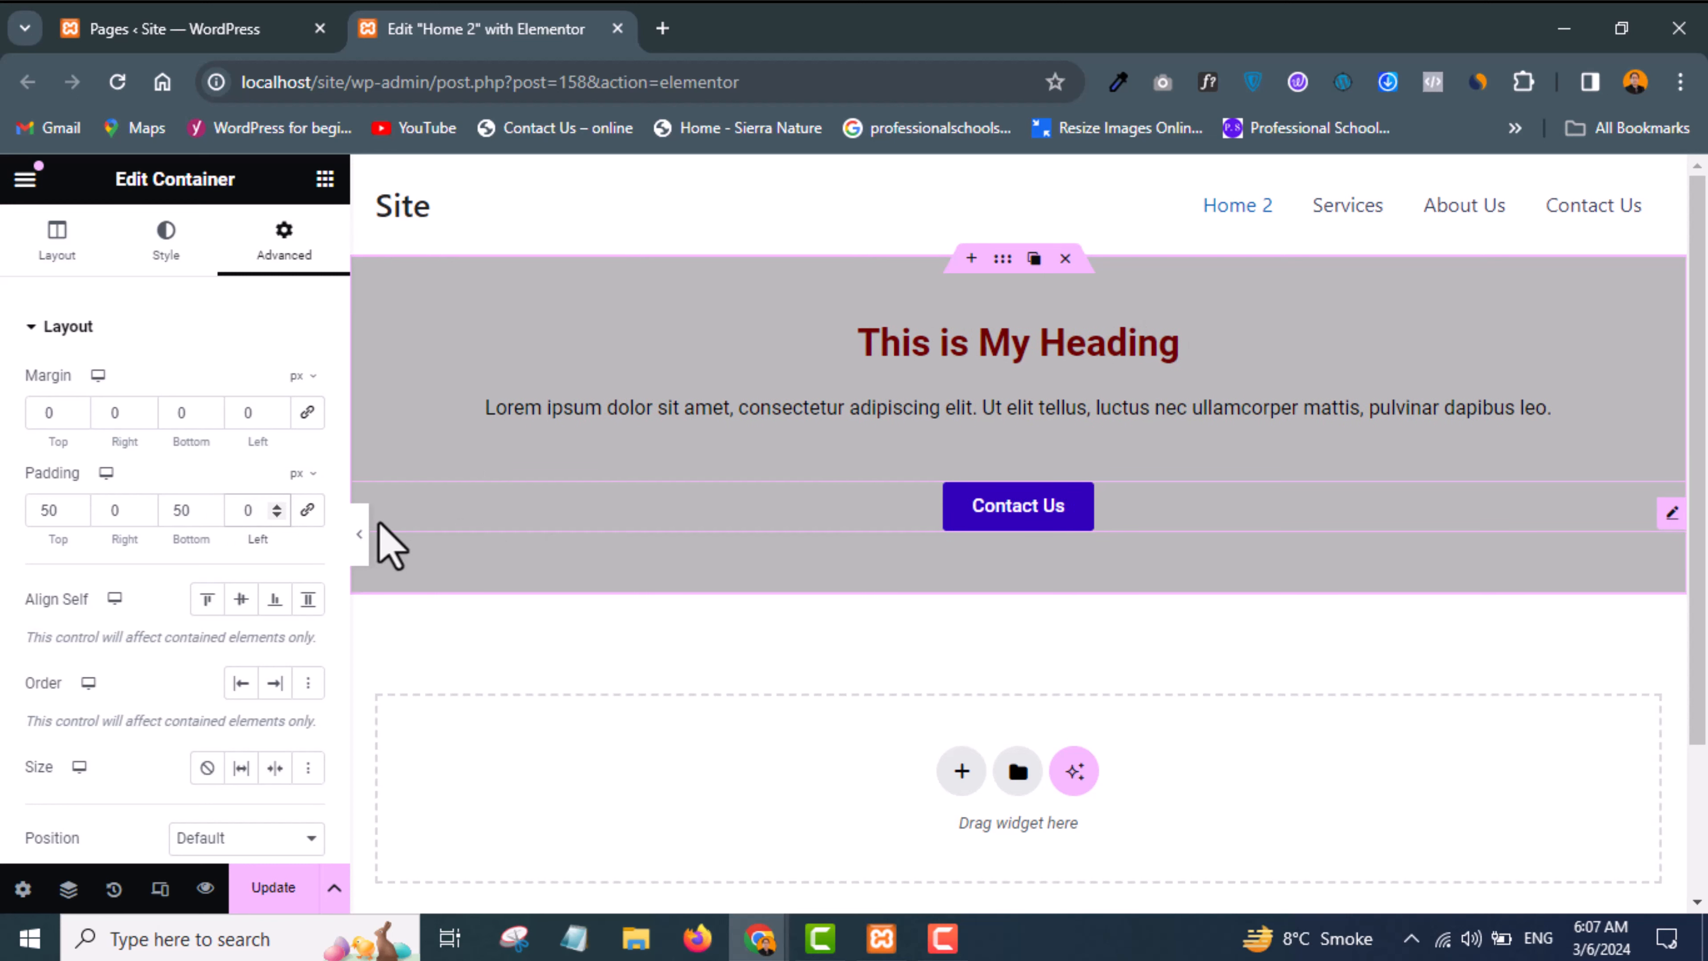
text(1)
key(BackSpace)
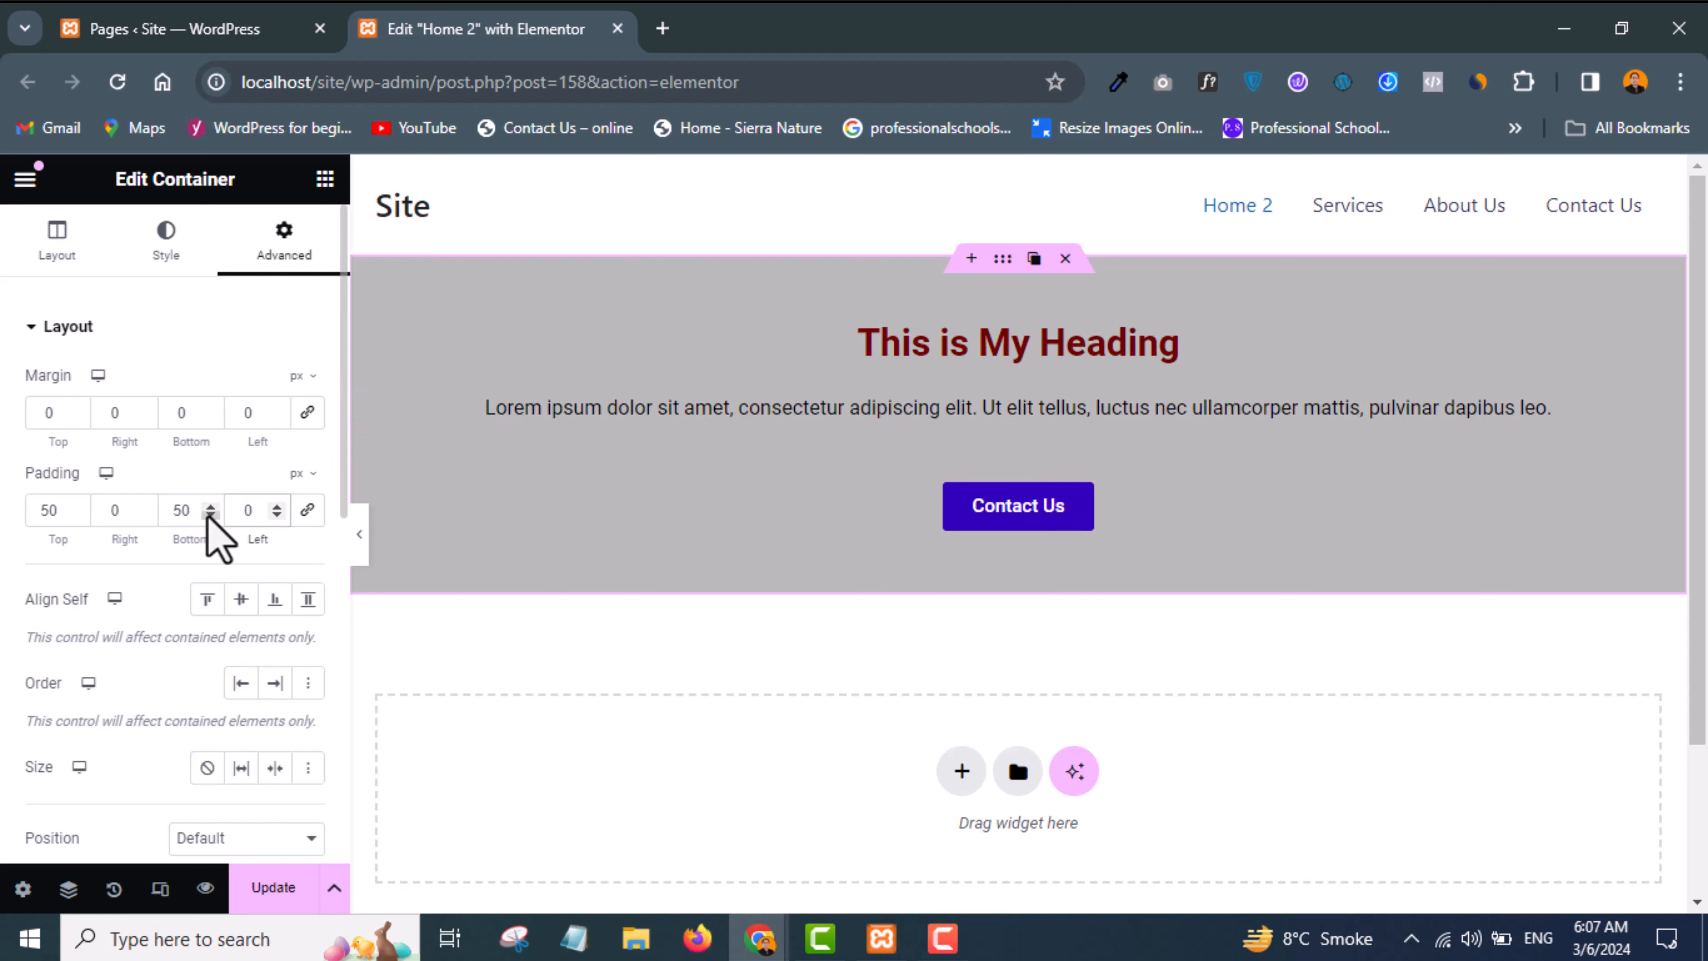
Step: Set the container's left and right padding to 150 px each, trying 50 px on both sides first
text(5)
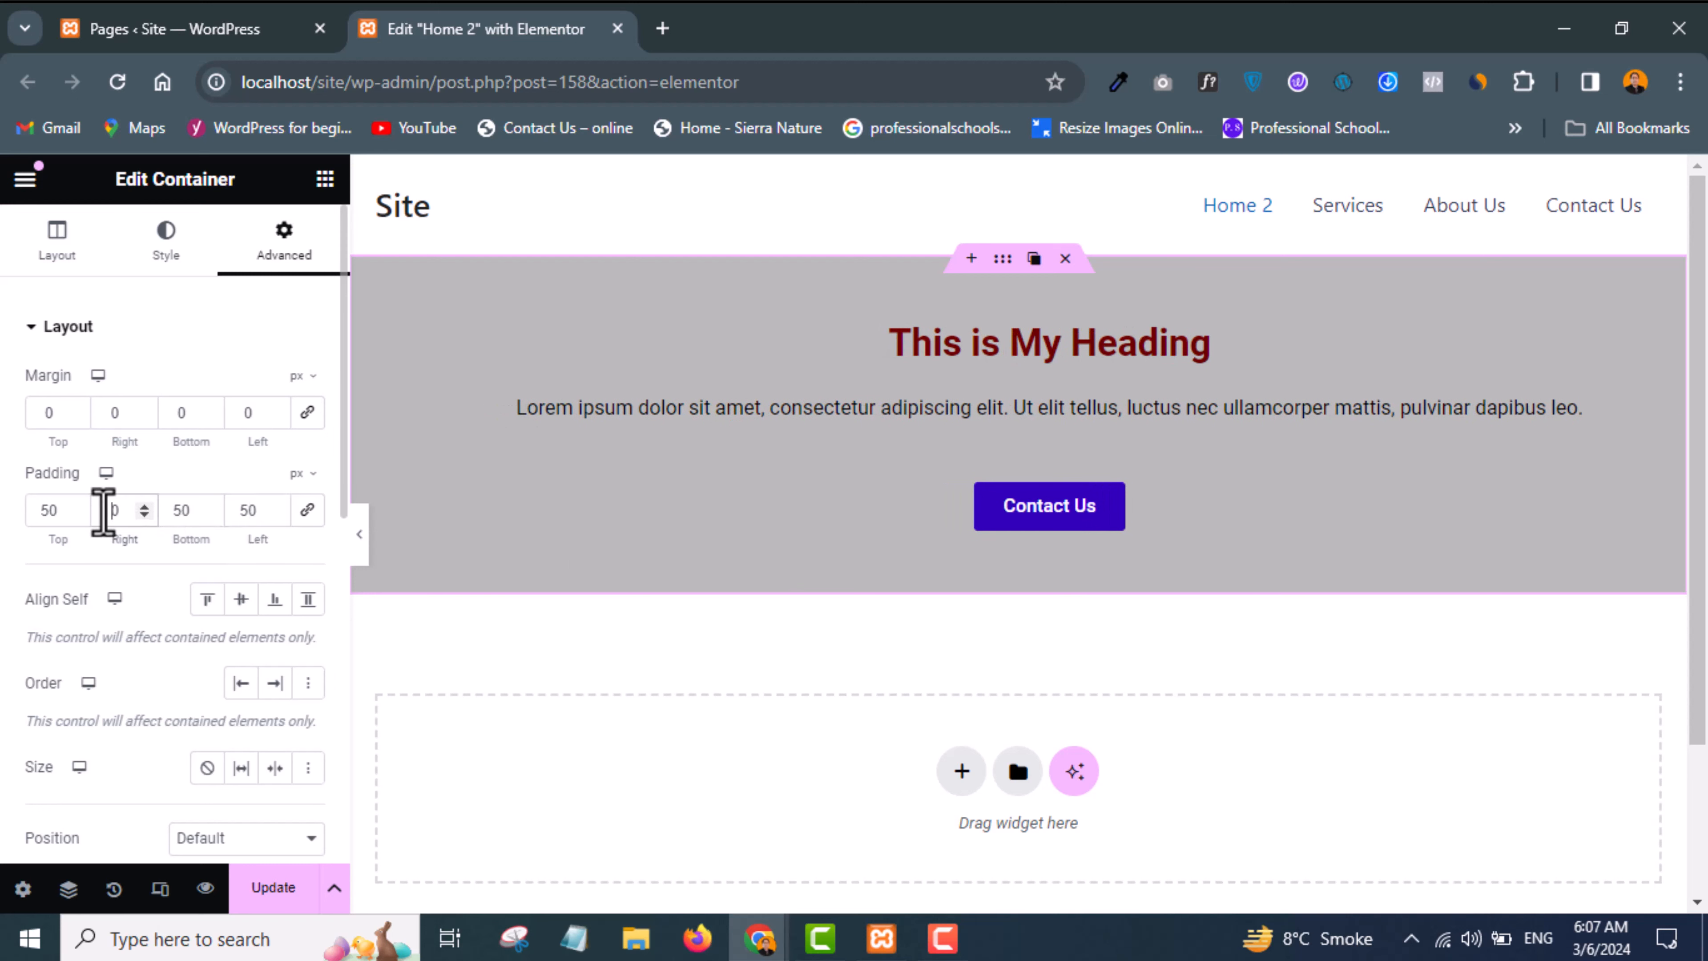
text(5)
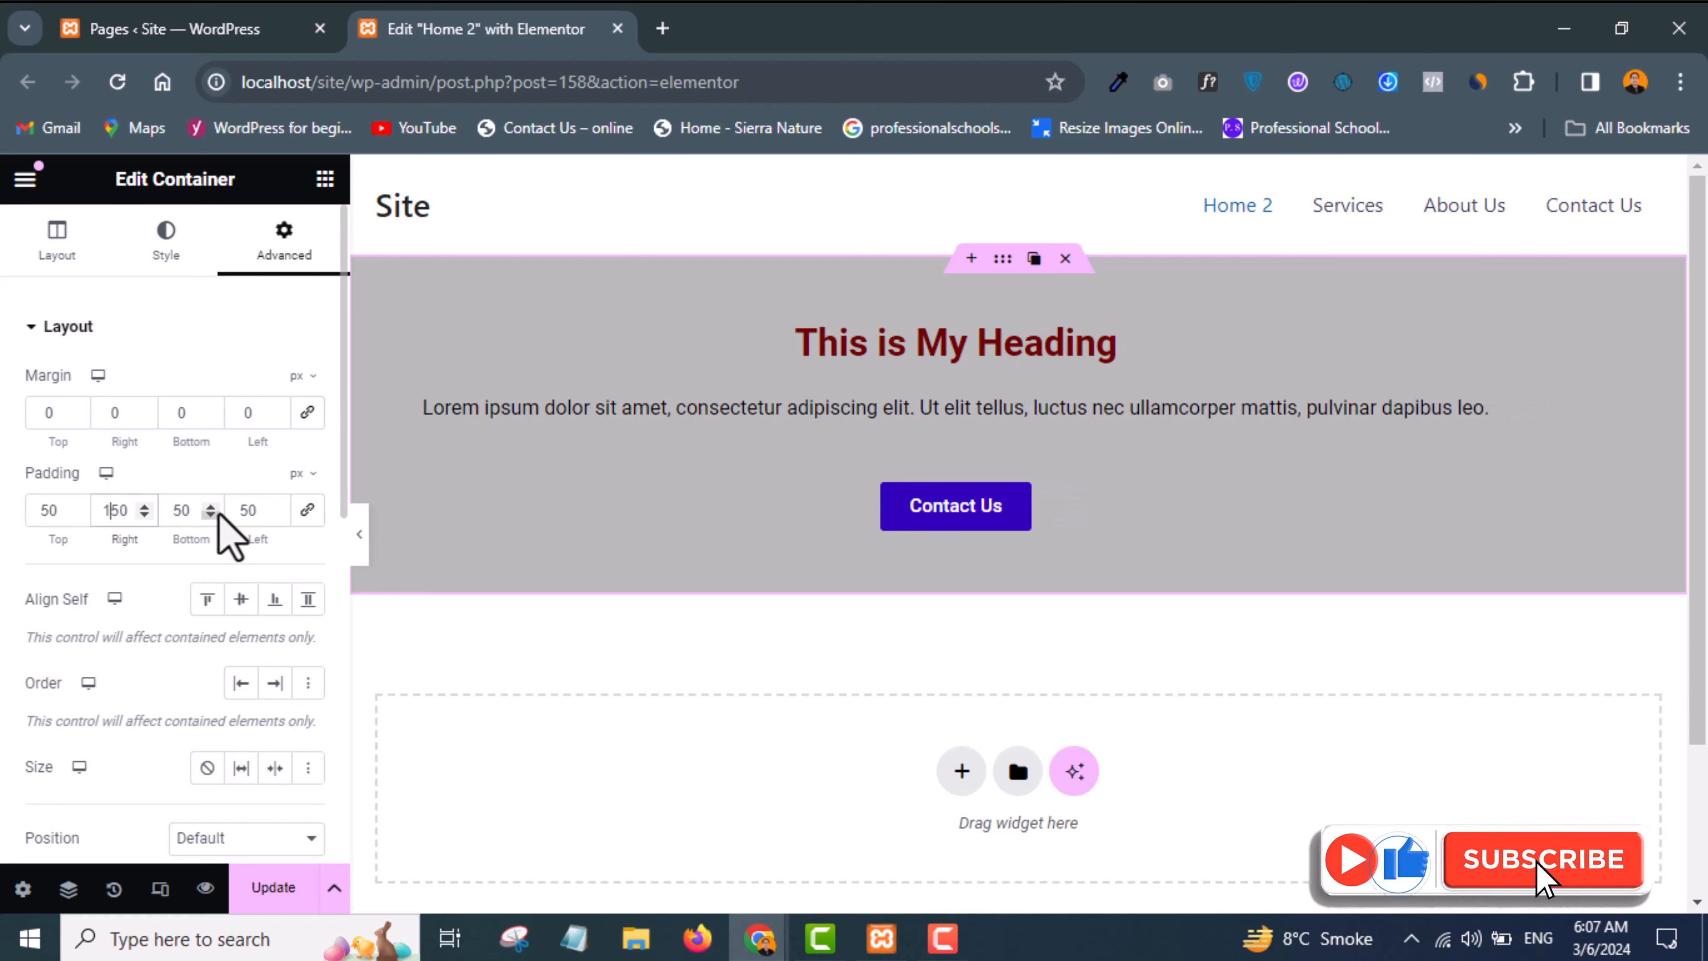
click(235, 509)
text(1)
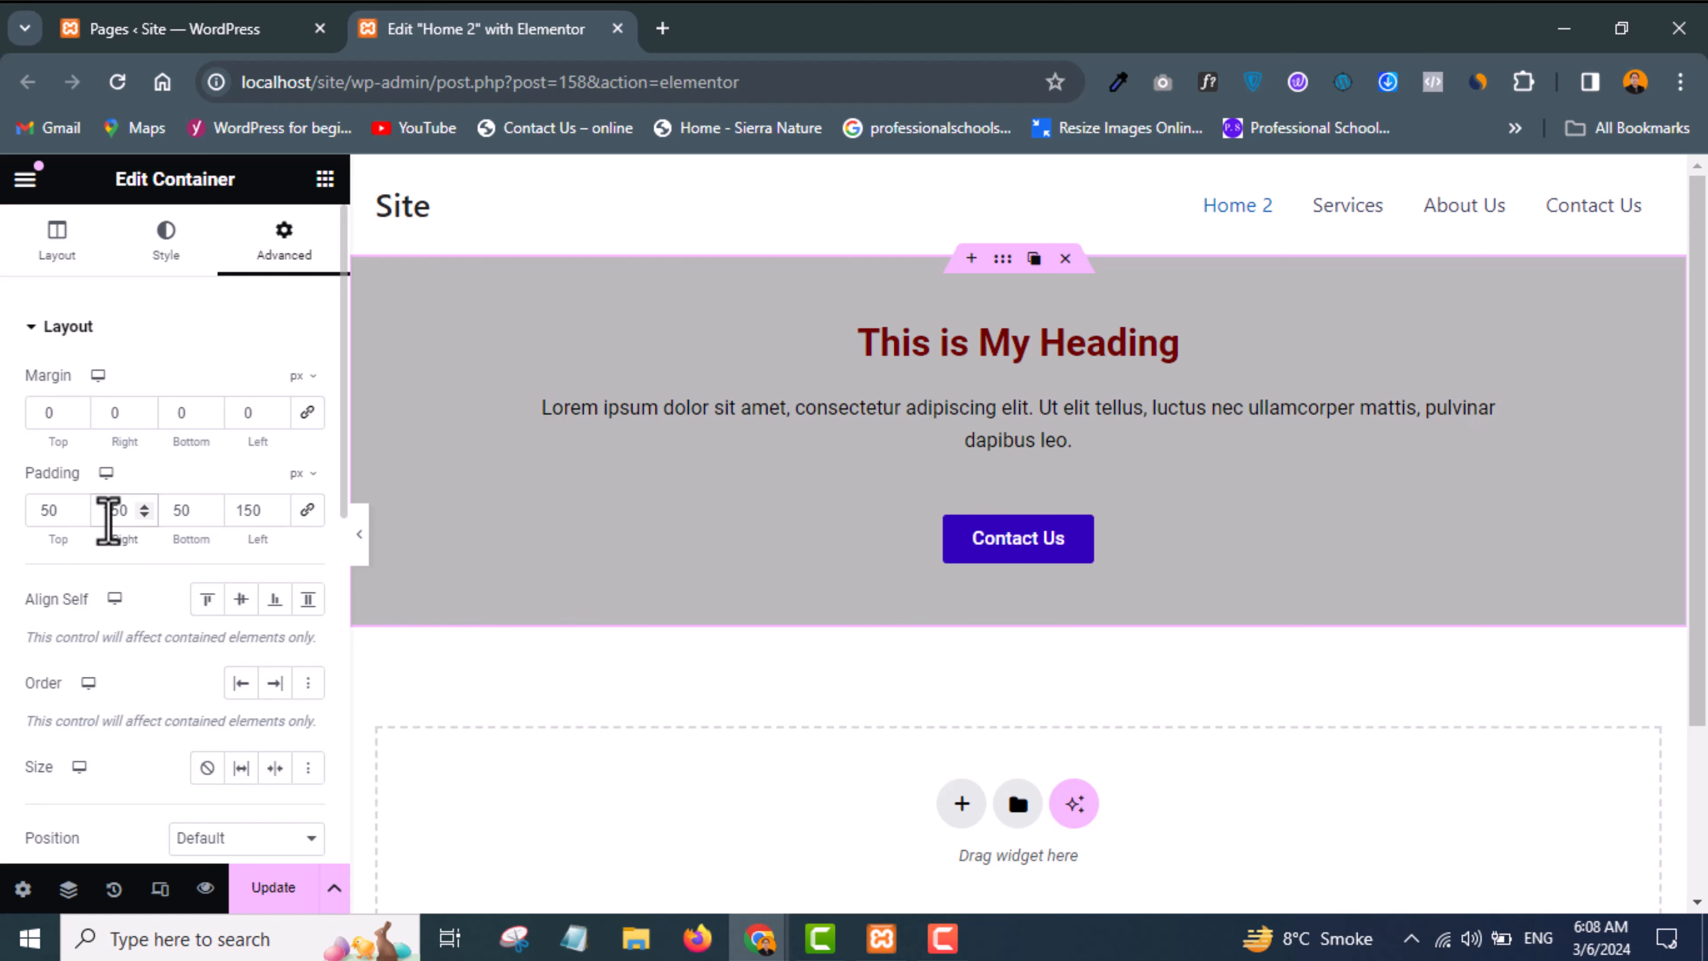
Step: Increase the container's right and left padding to 250 px each
click(108, 519)
text(2)
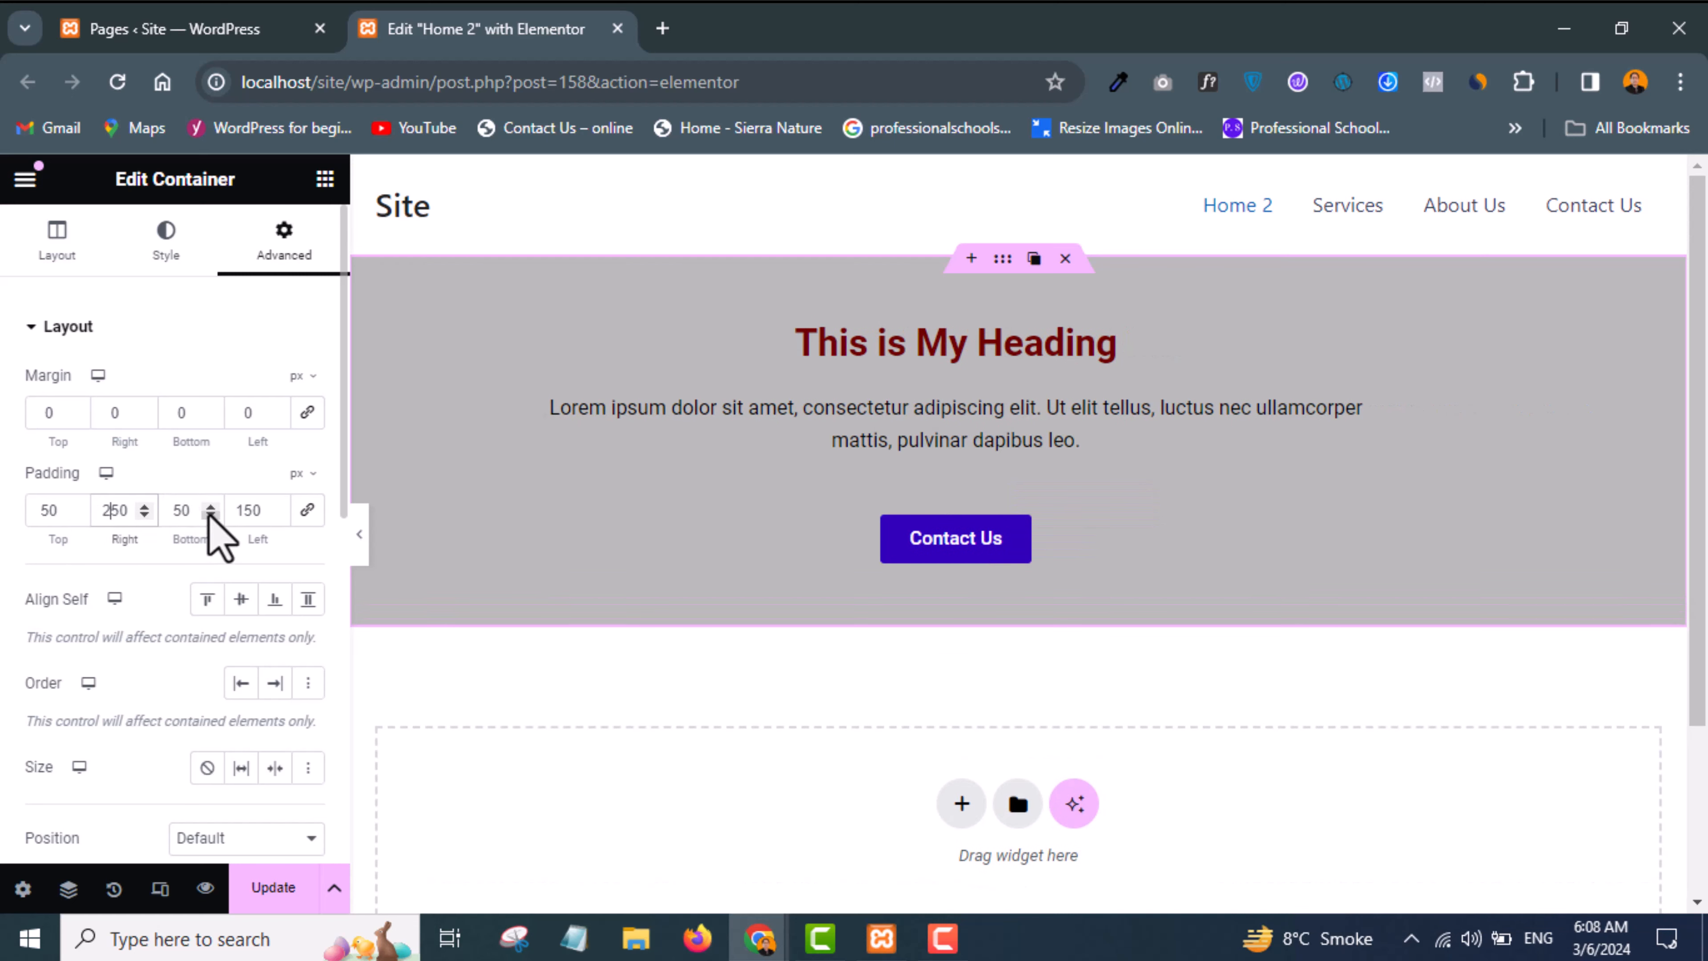
click(242, 512)
text(2)
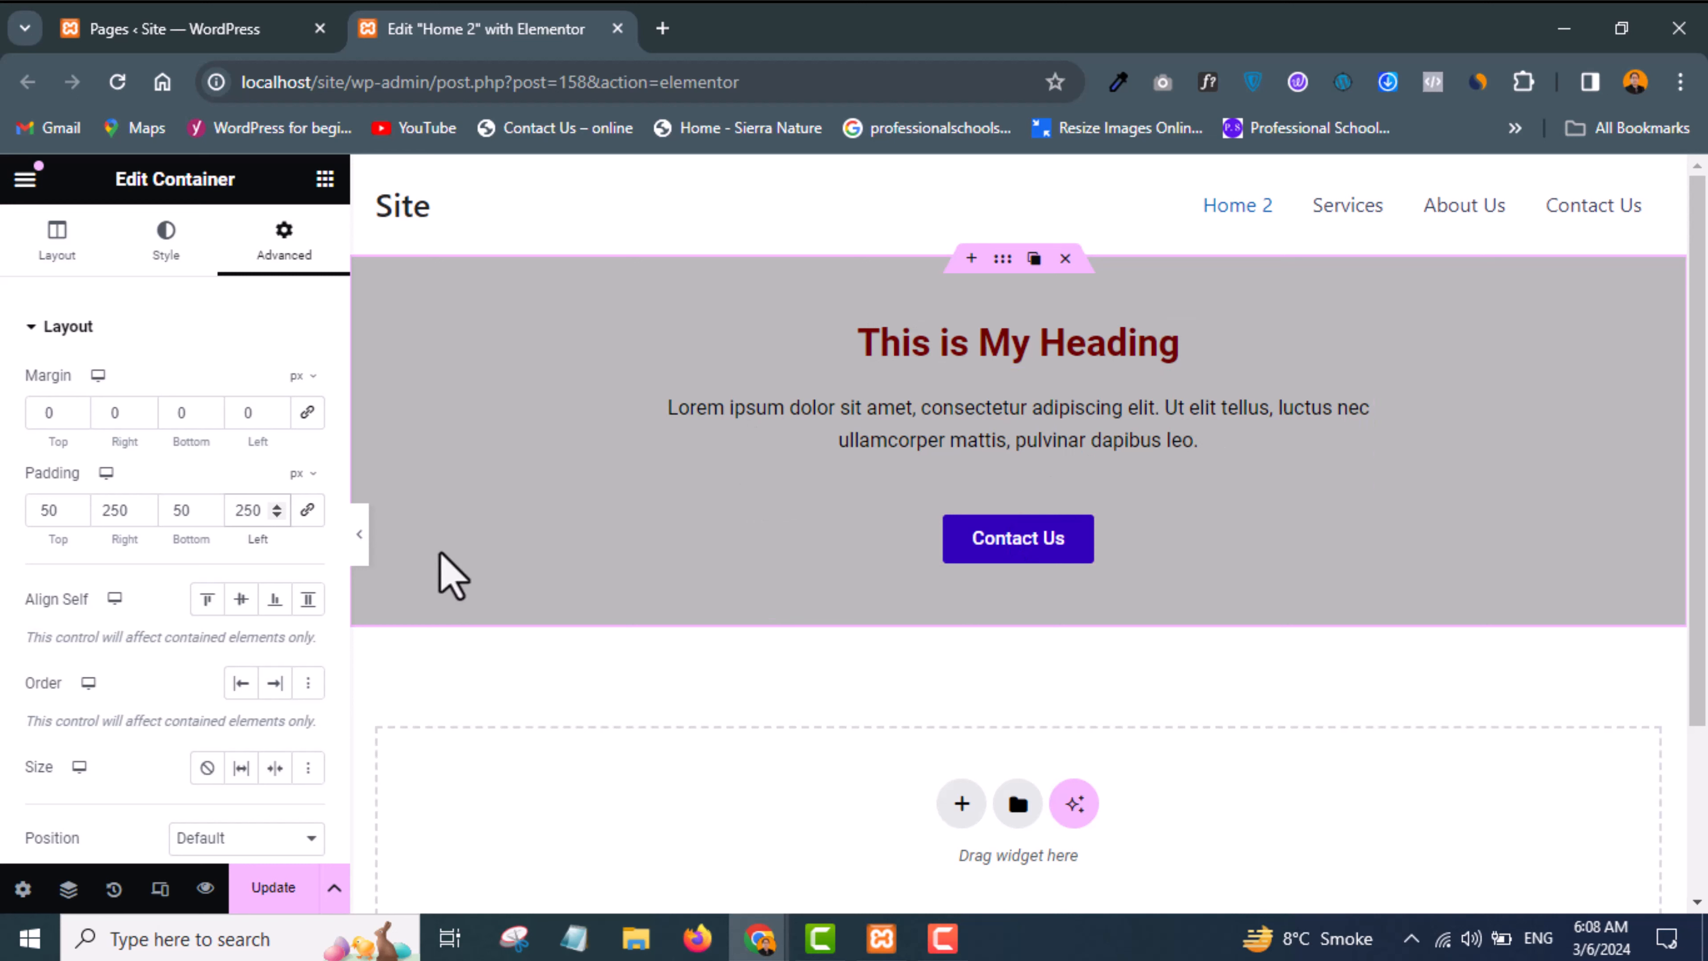
Step: Reduce the container's left padding to 50 px and on to 0, and set its top padding to 0
key(Left)
key(Left)
key(BackSpace)
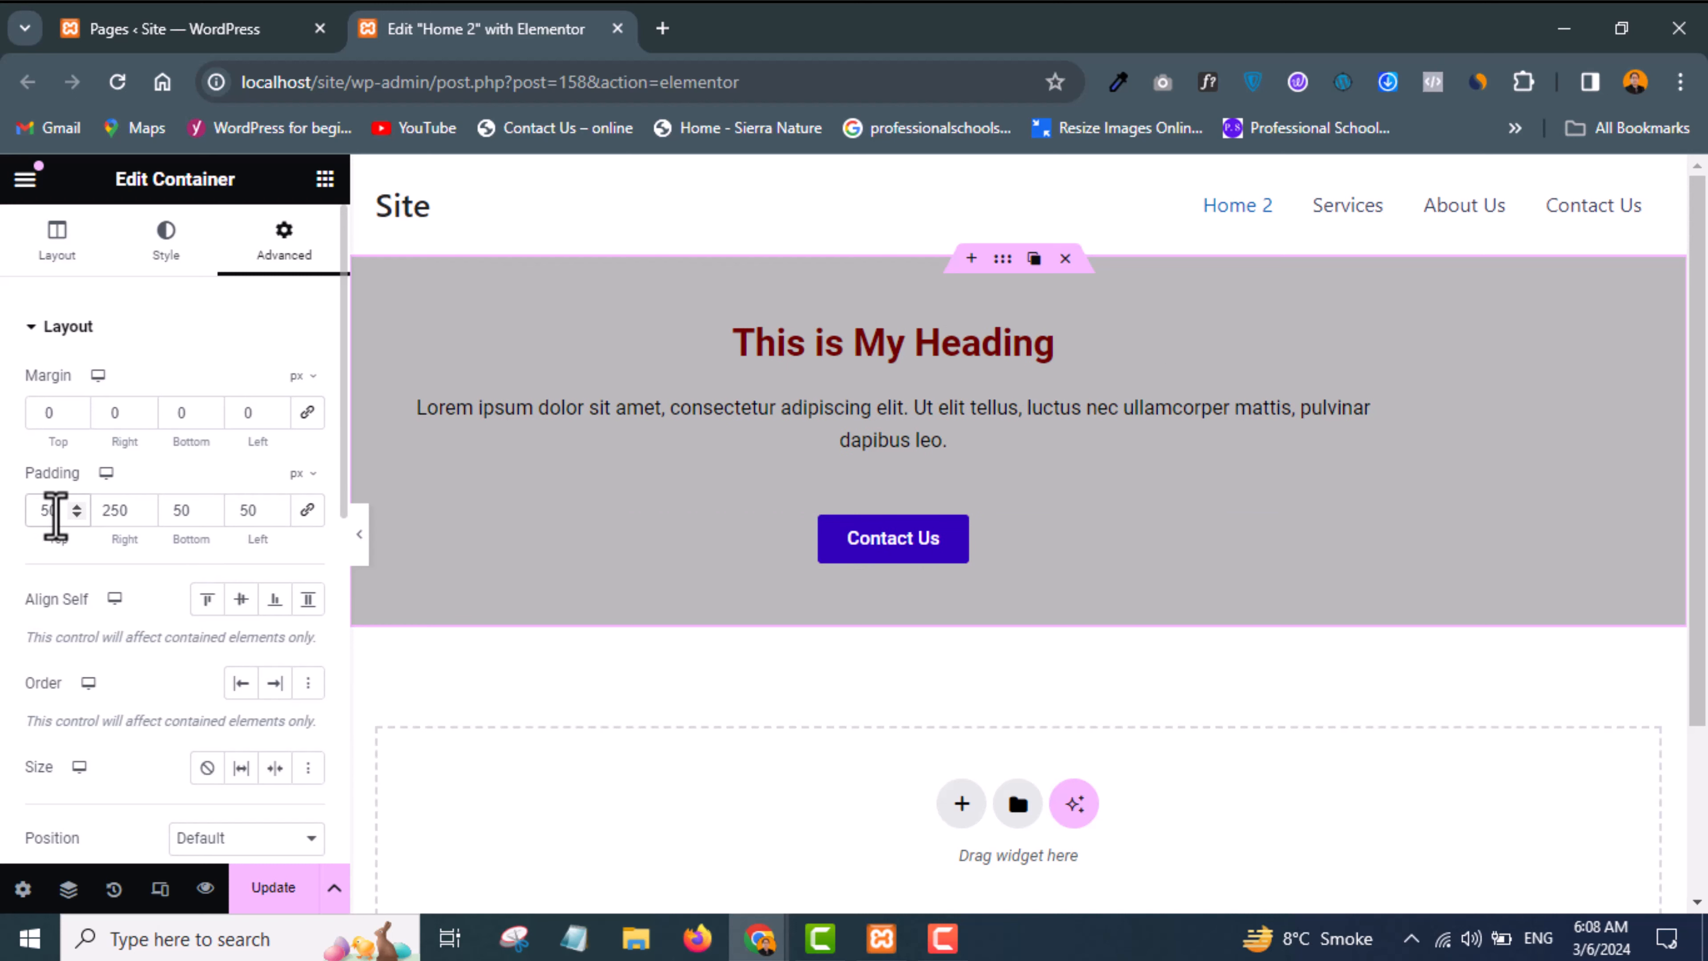
key(BackSpace)
key(BackSpace)
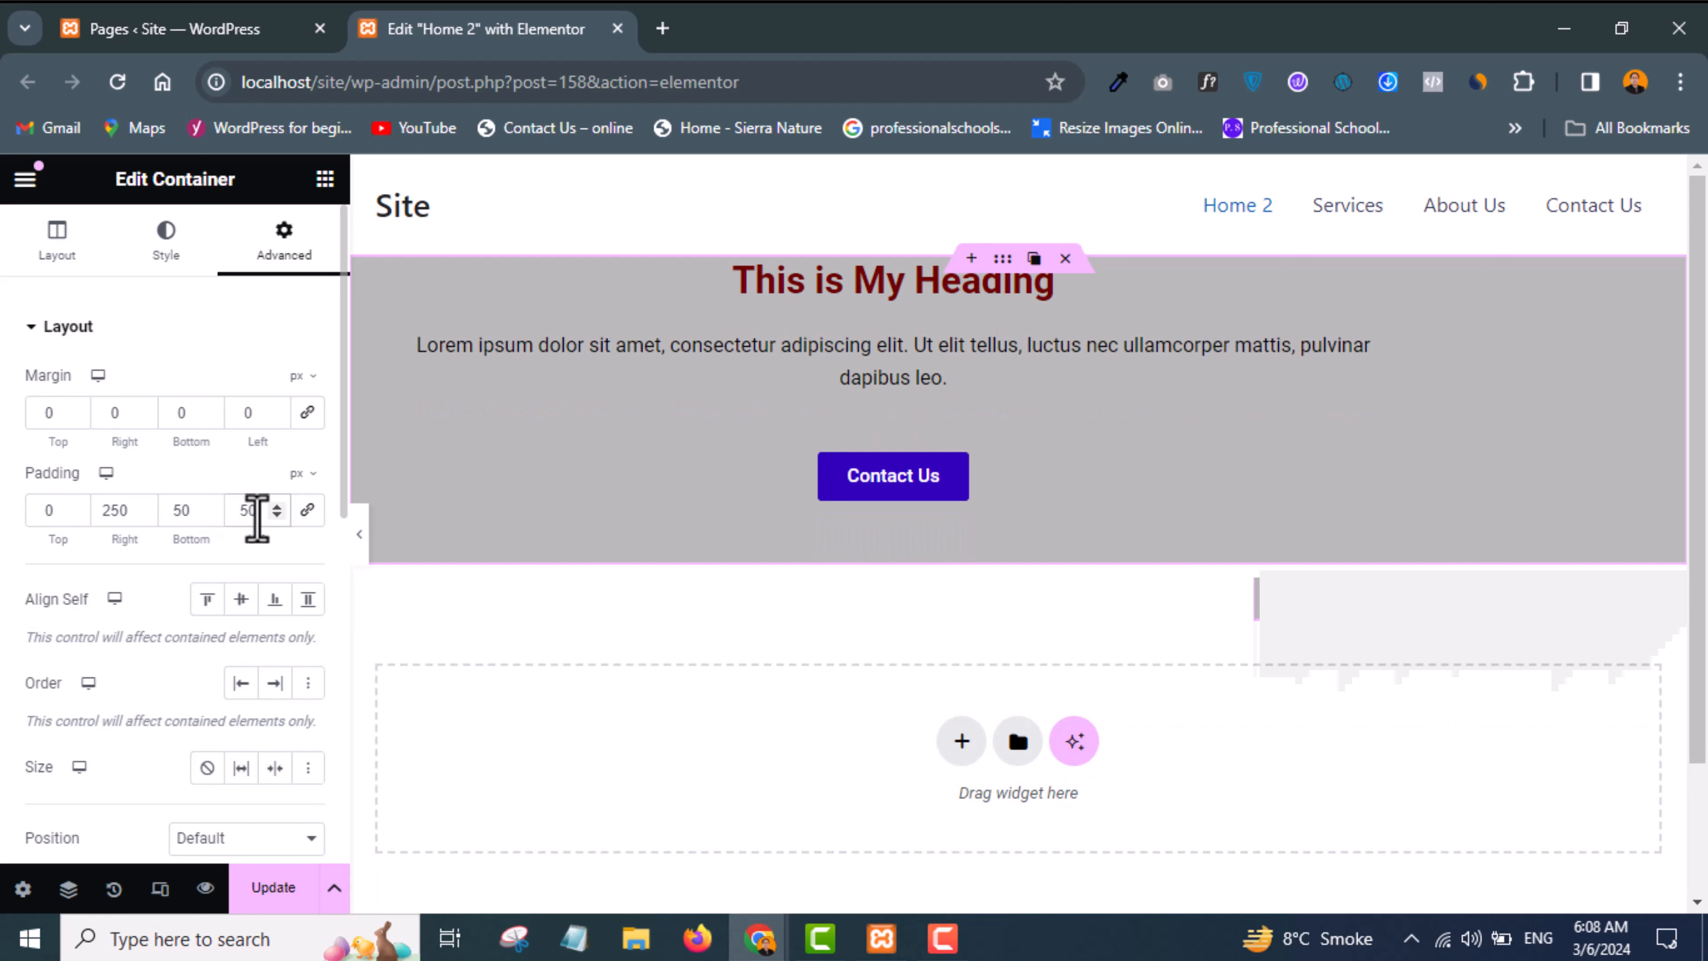
click(257, 511)
key(BackSpace)
key(BackSpace)
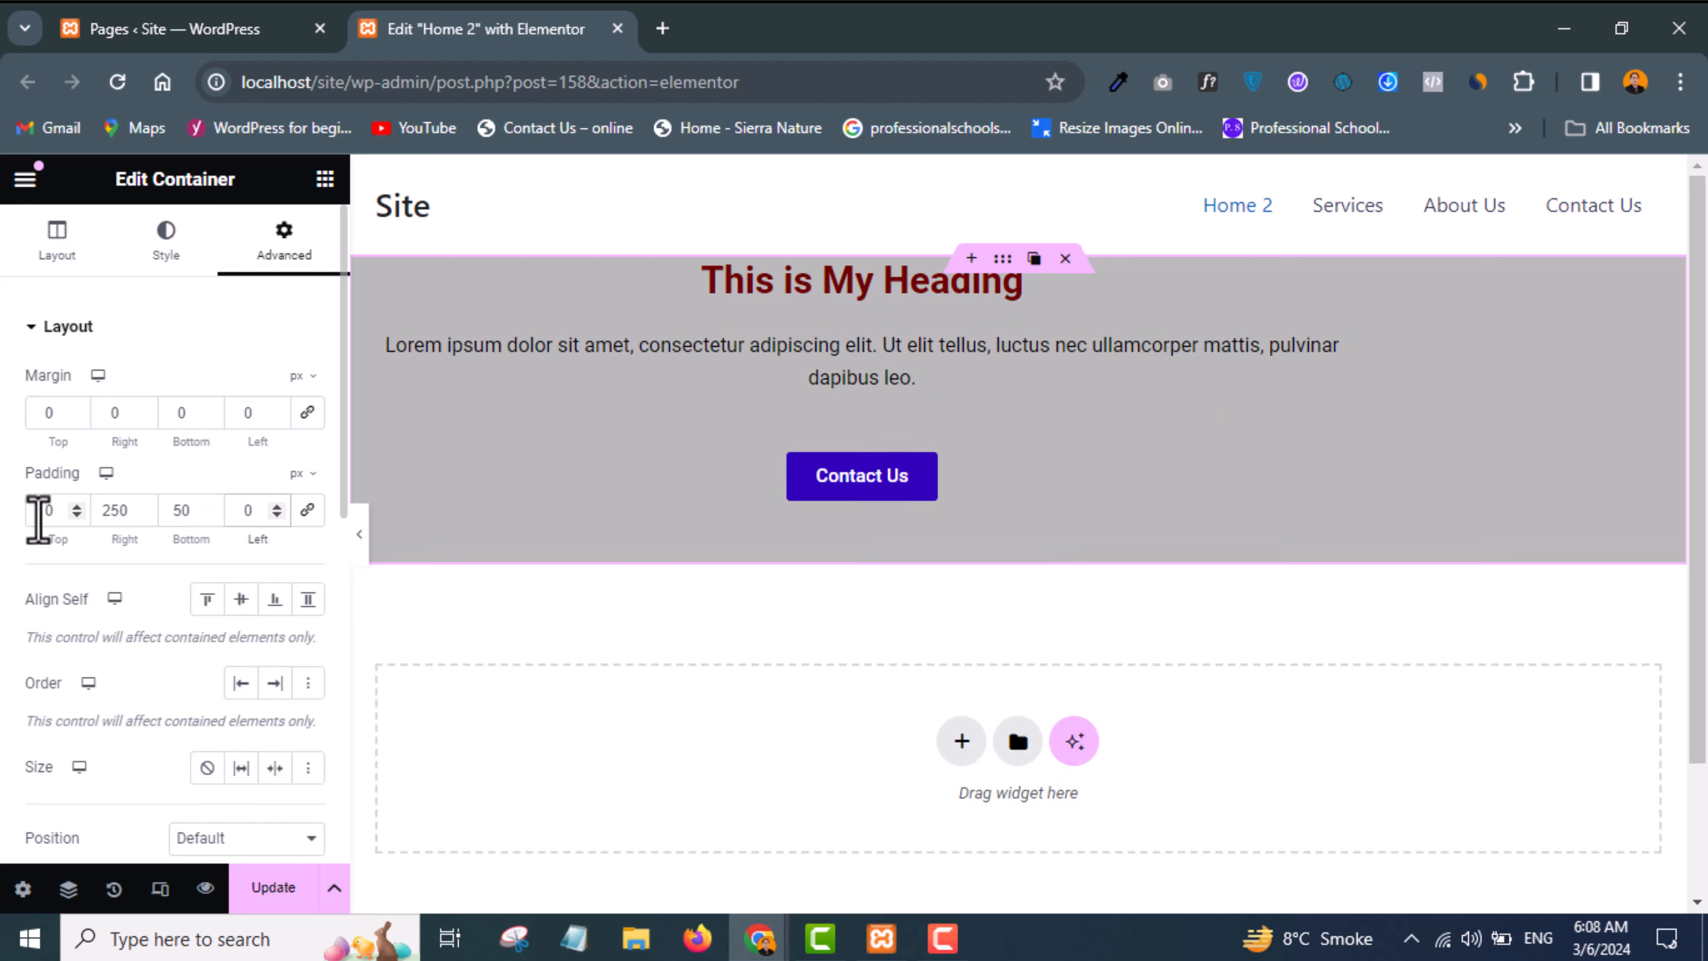
Step: Set the container's top padding to 50 px and its right padding to 0
click(39, 518)
text(5)
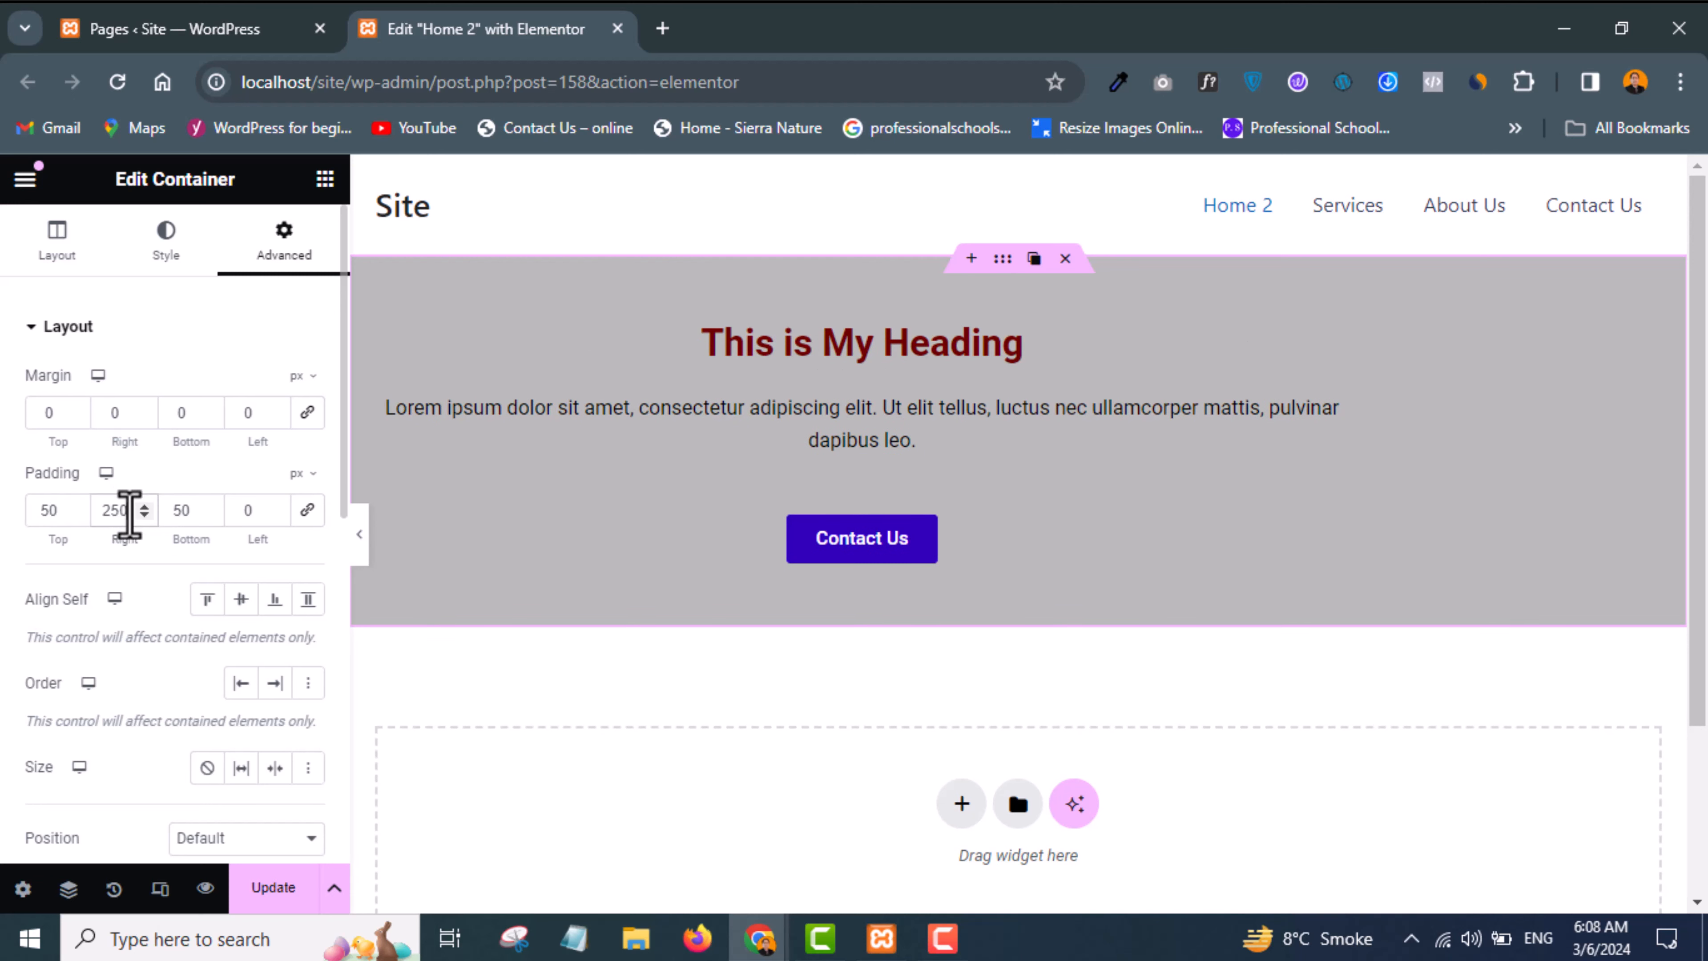
key(BackSpace)
key(BackSpace)
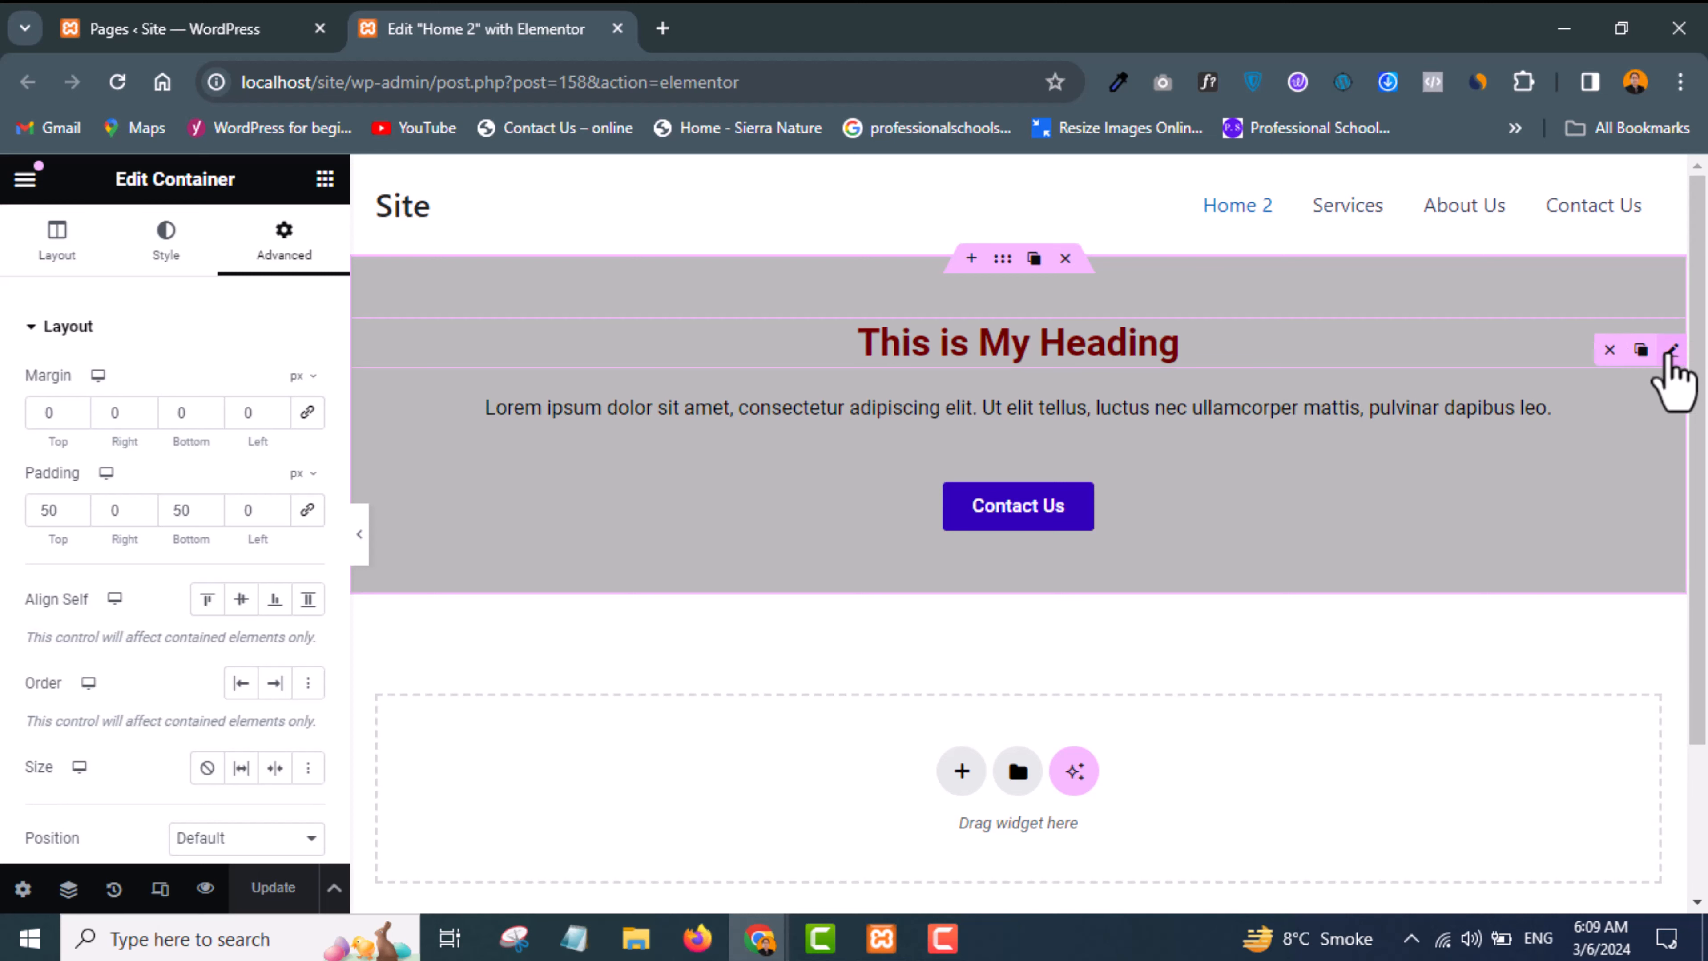
Step: Try a 50 px top margin and a 50 px top padding on the Lorem ipsum text widget, resetting each to 0
click(1671, 351)
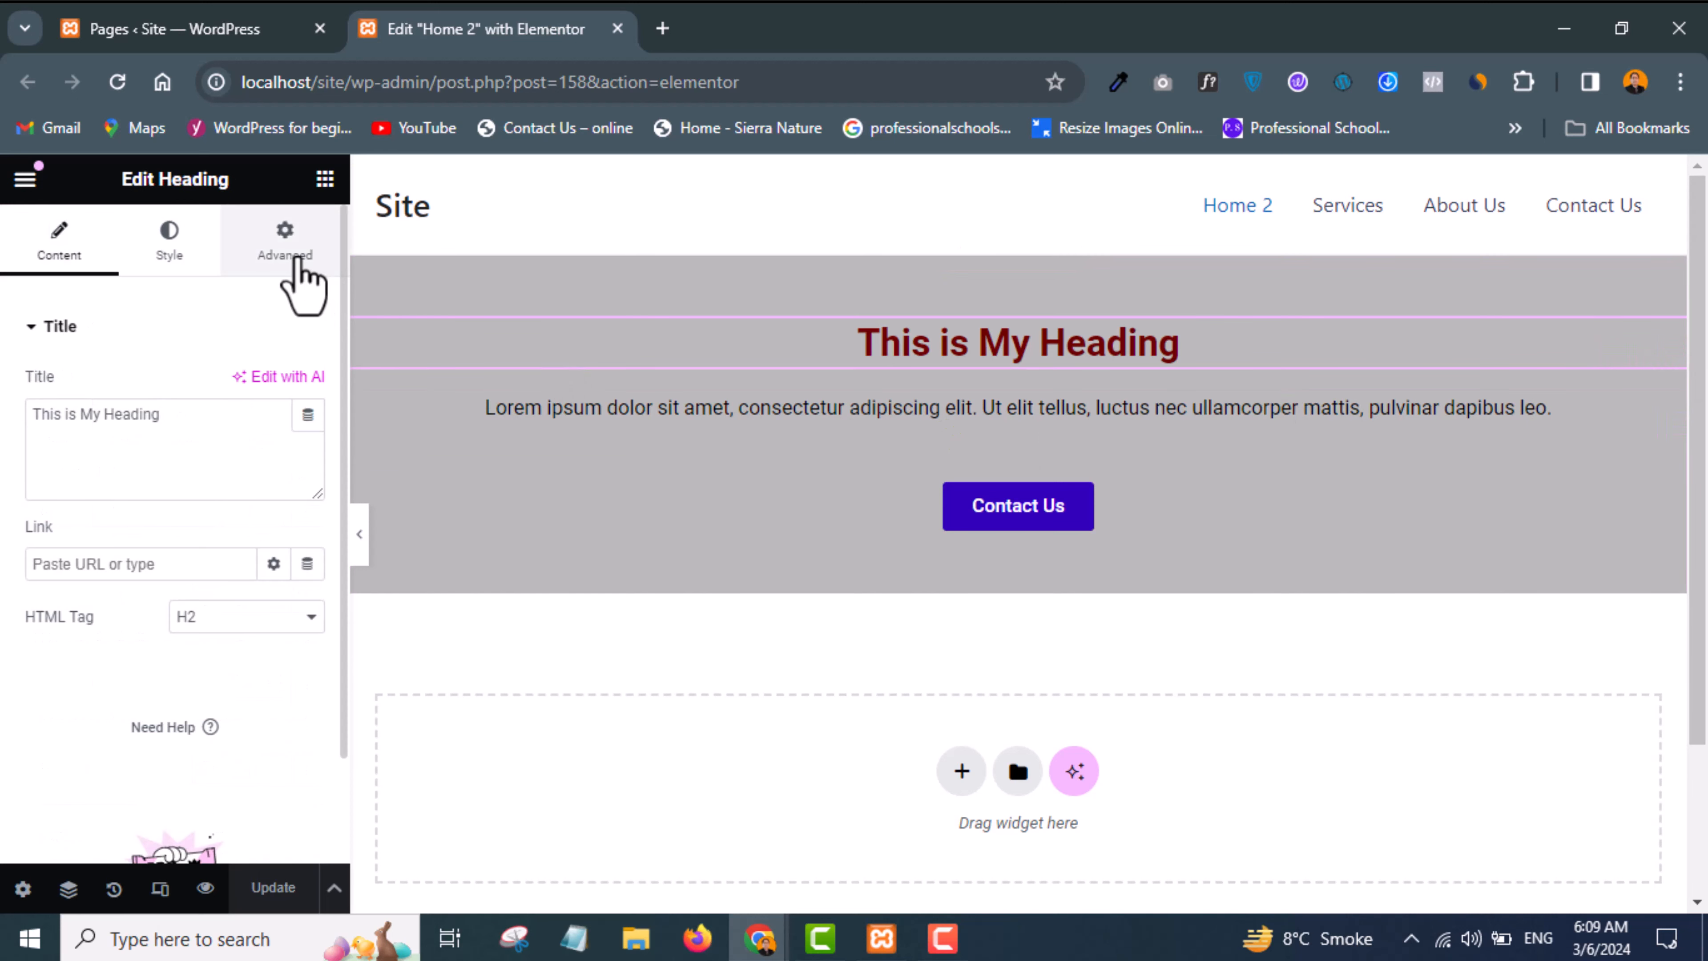
click(297, 261)
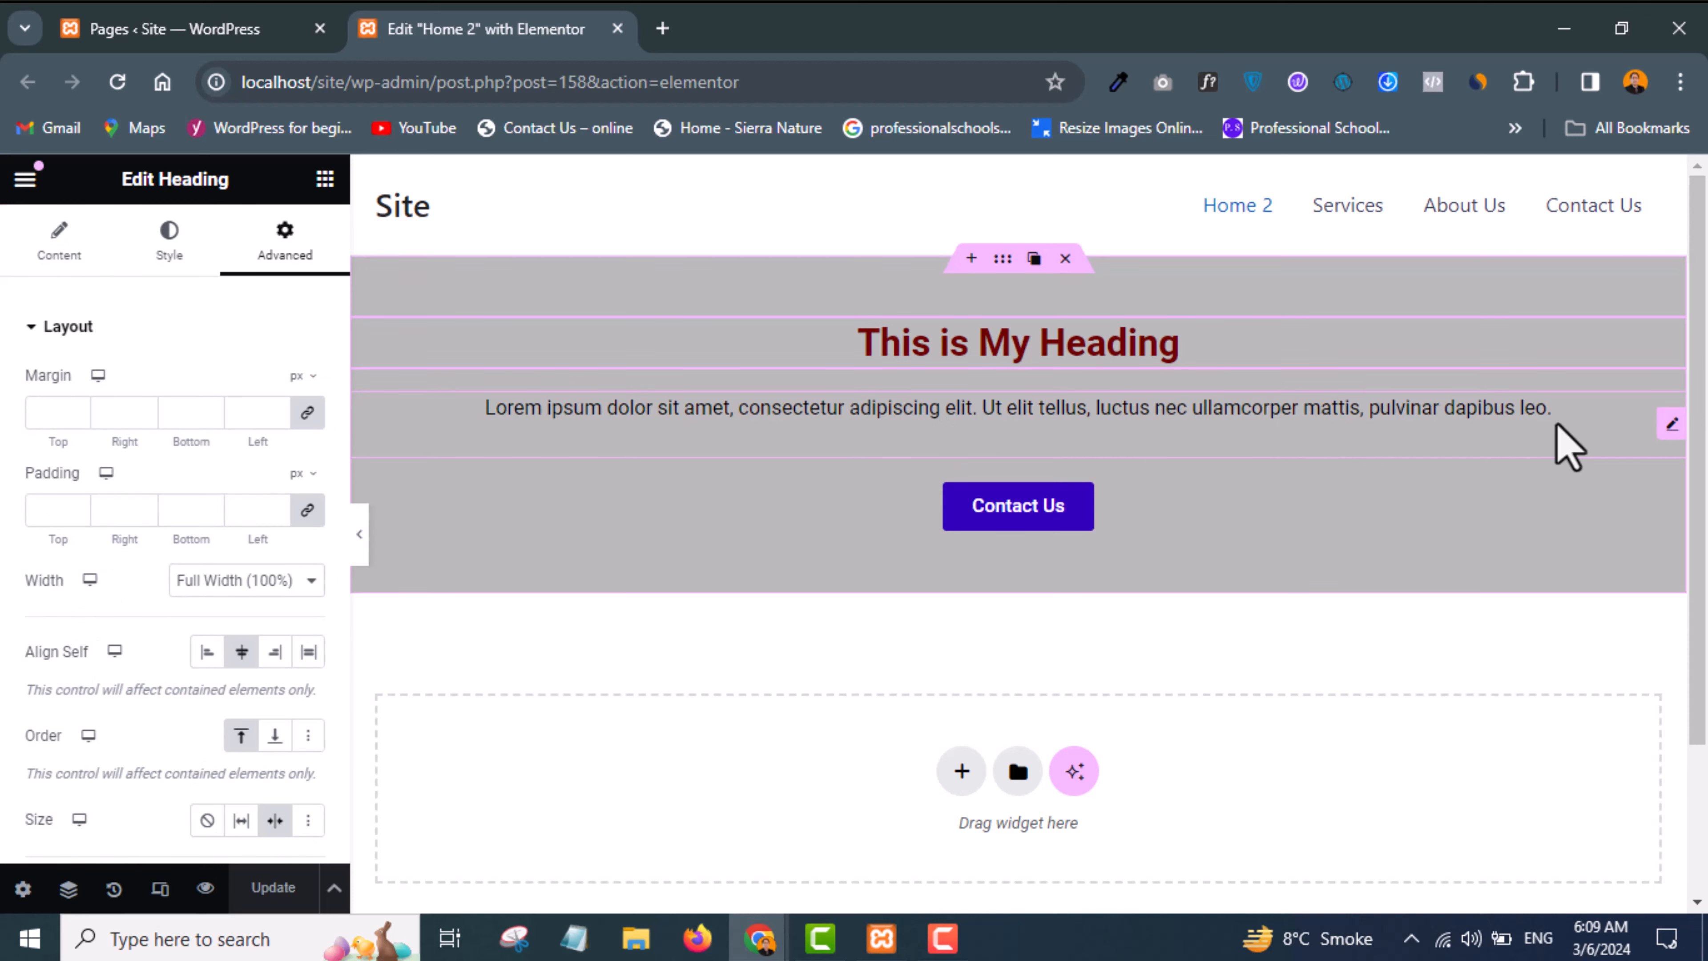
click(1671, 425)
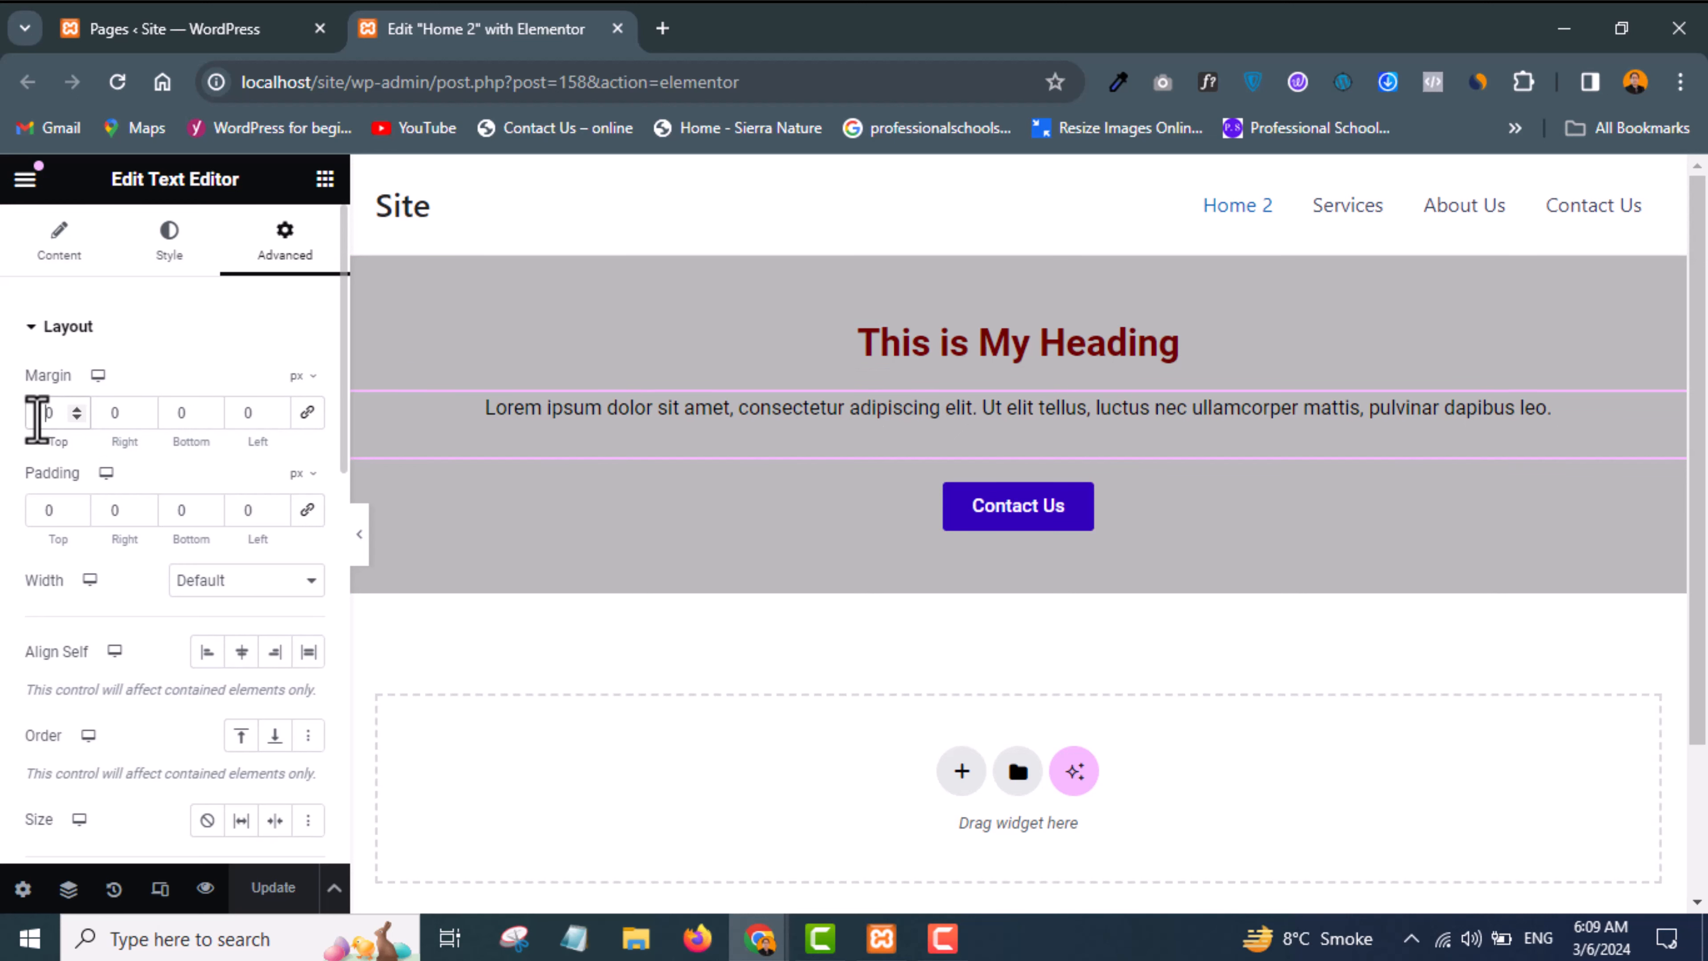
click(37, 418)
text(5)
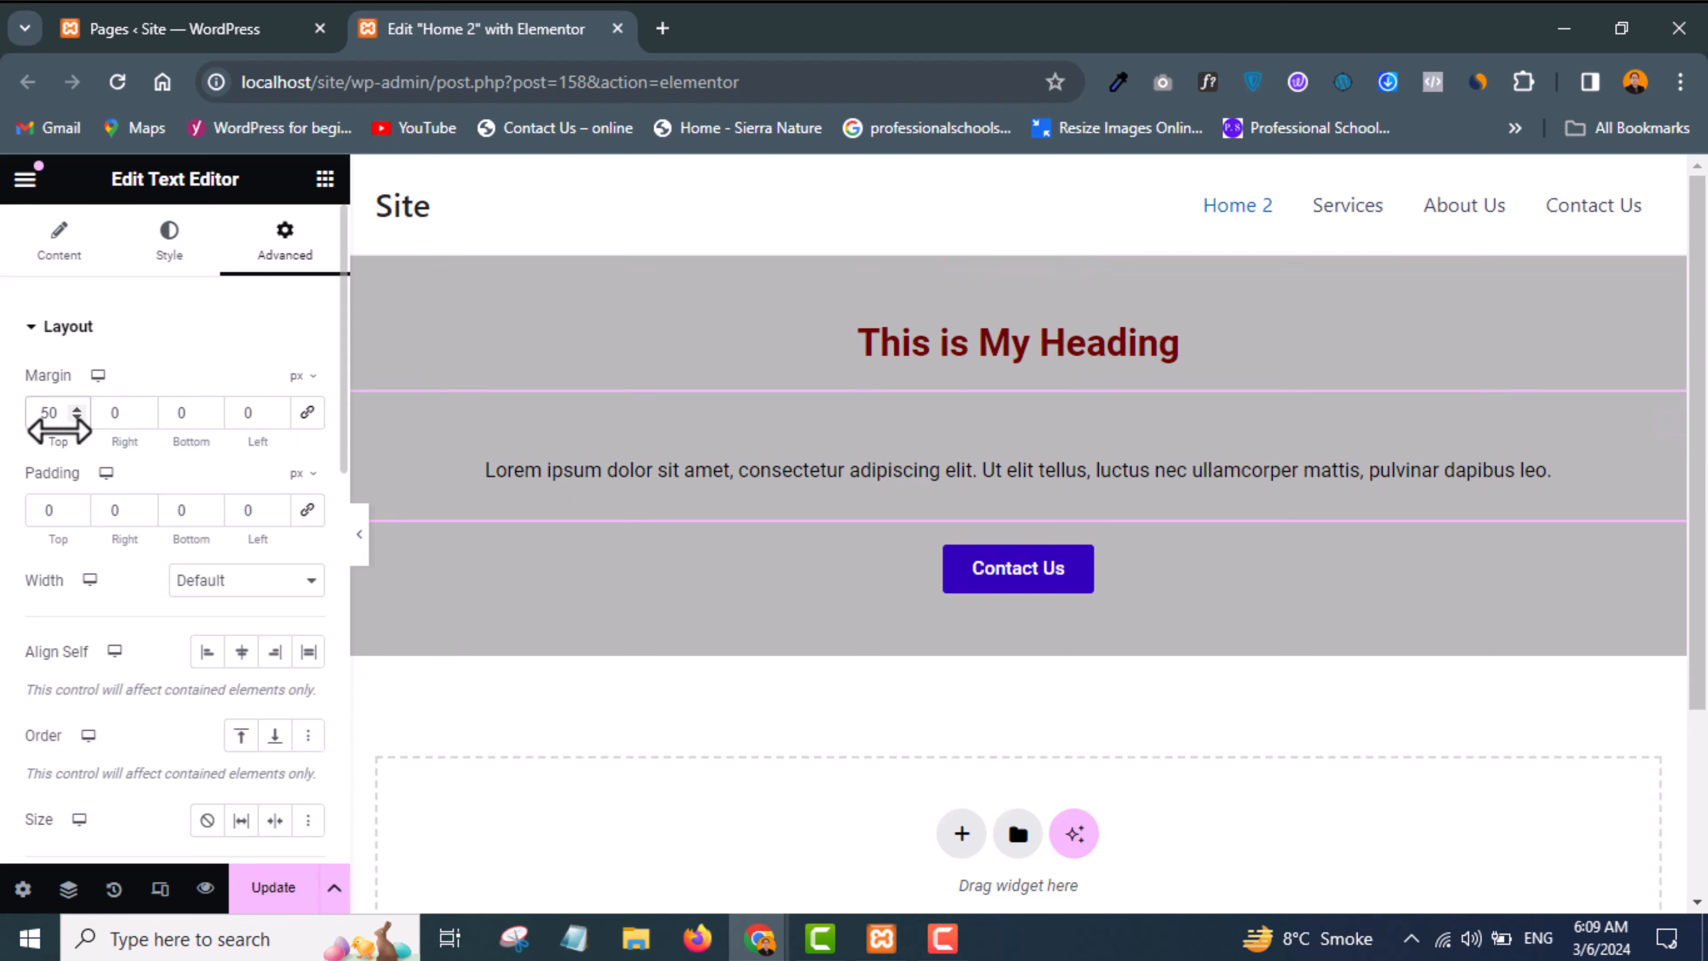
key(BackSpace)
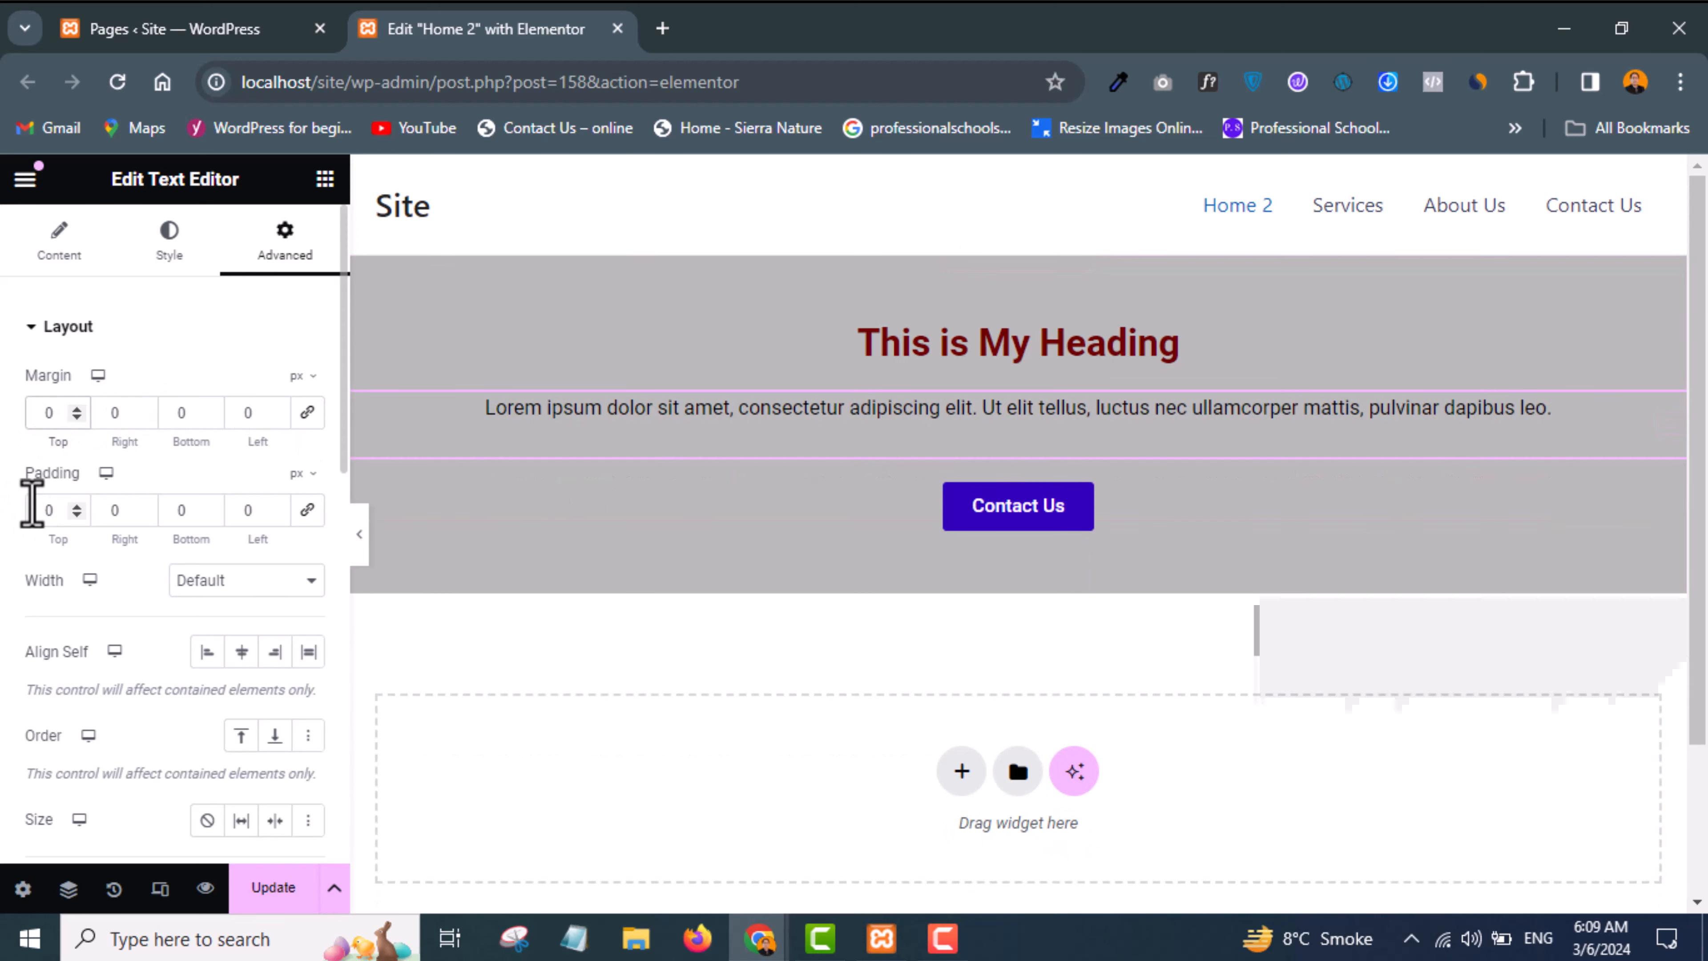
text(5)
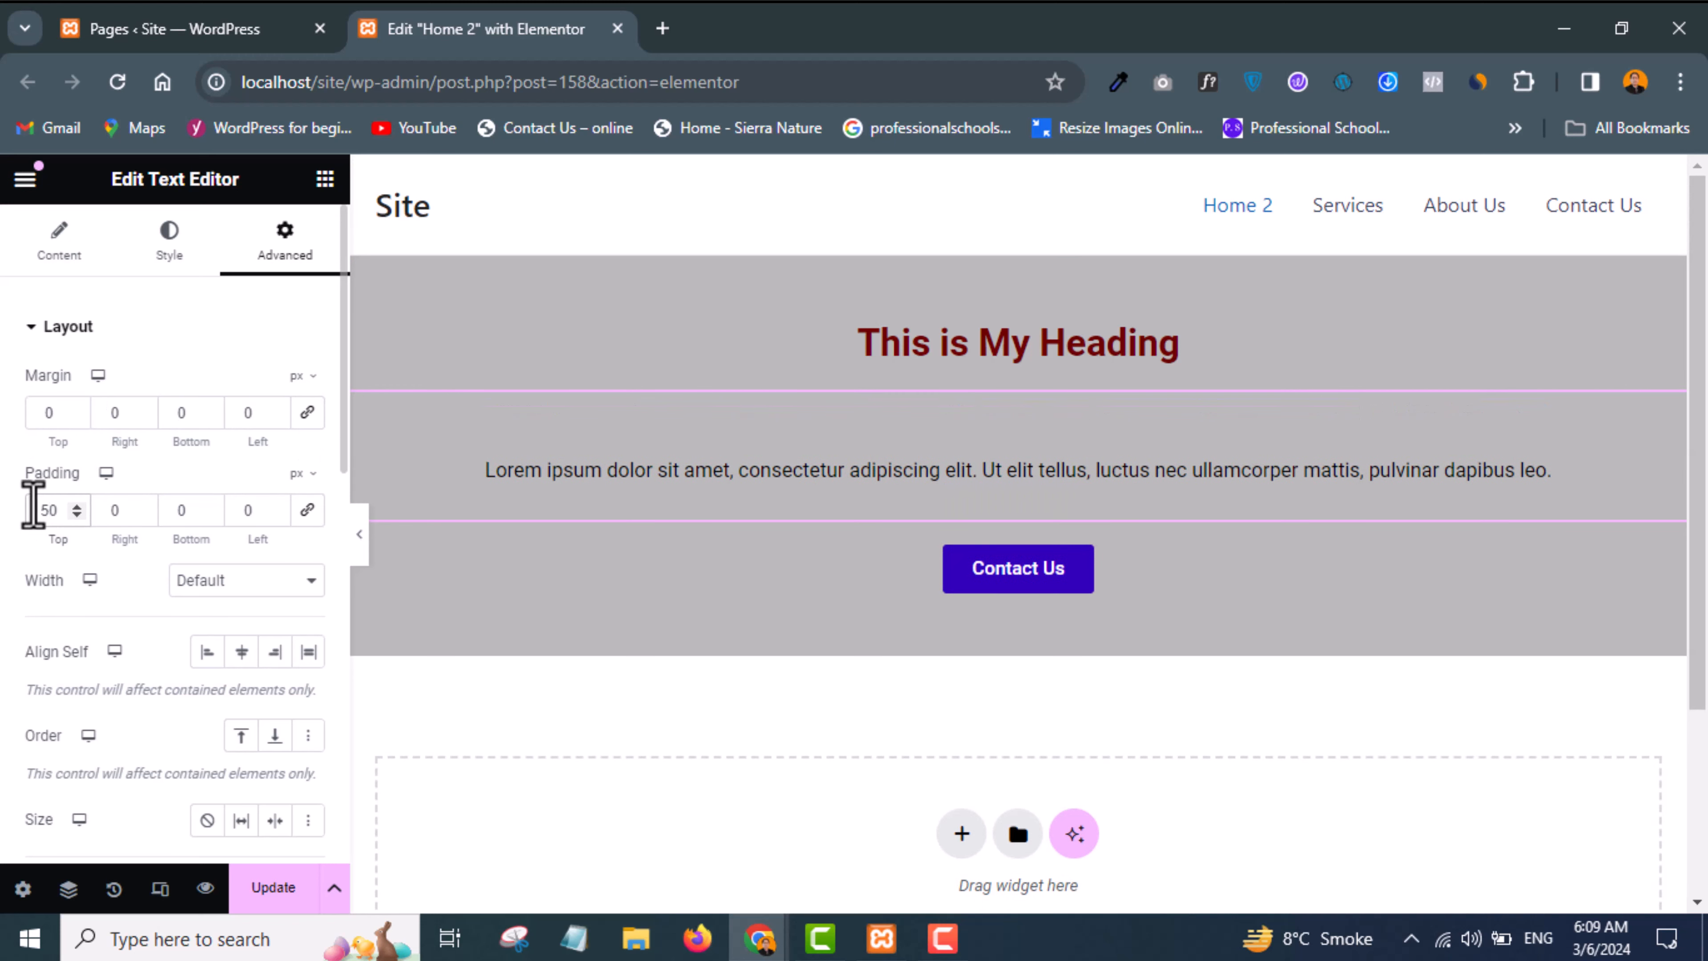
key(BackSpace)
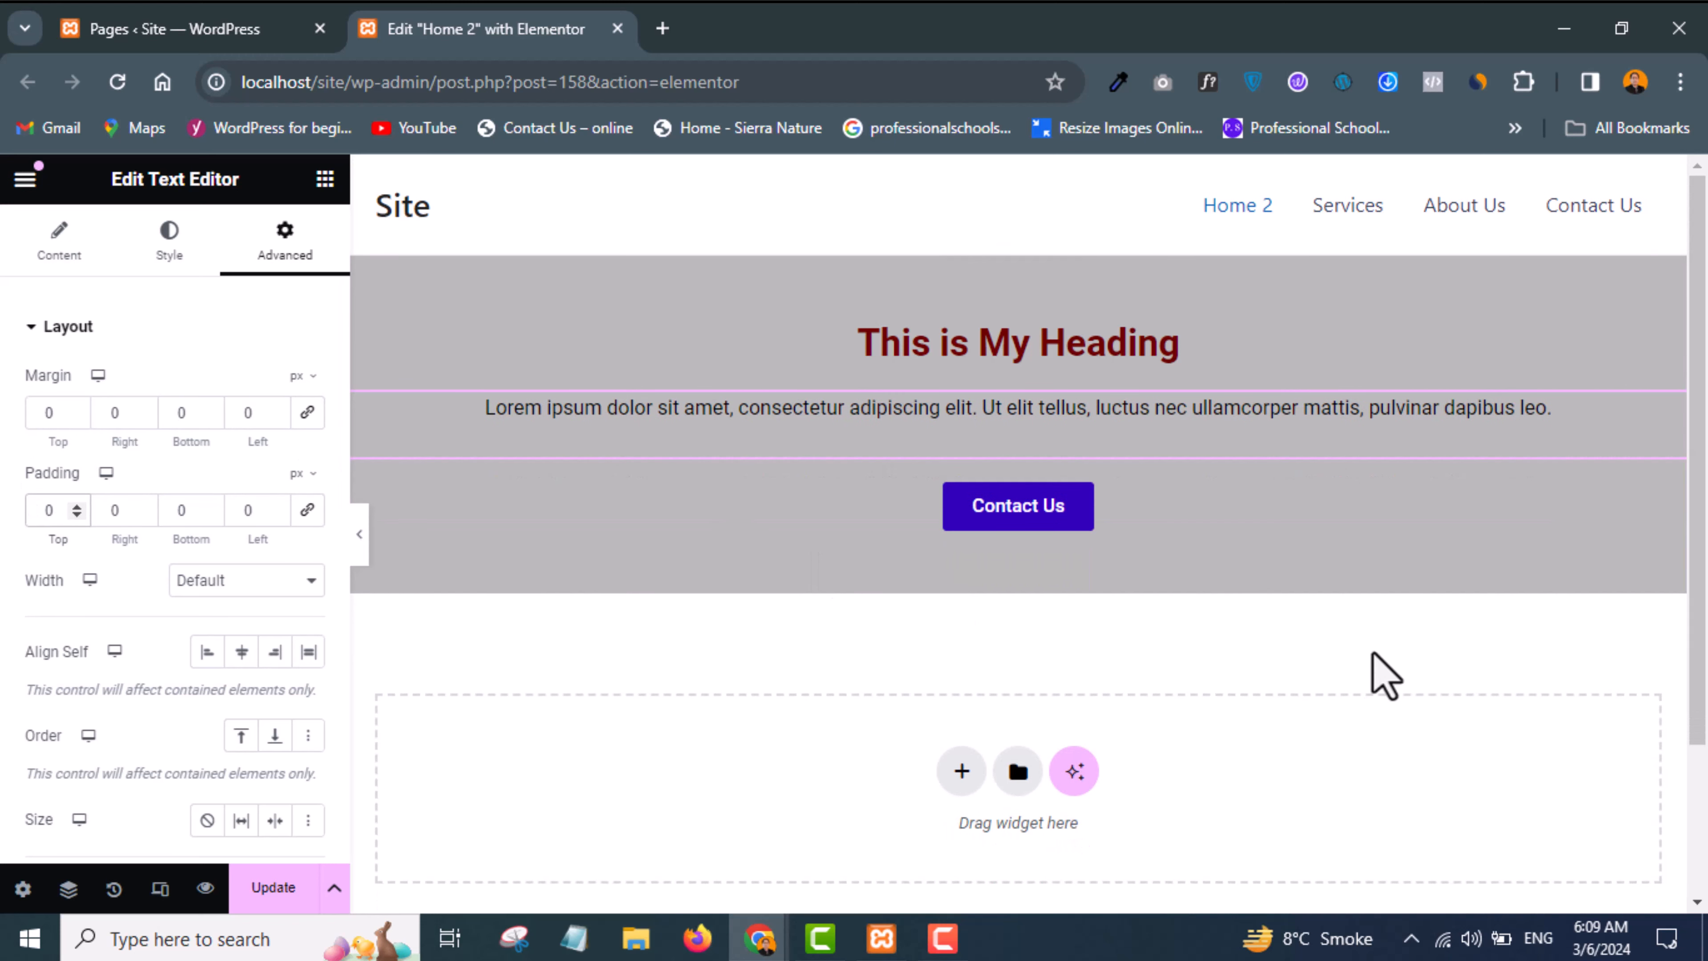
Step: Review the text widget's content and style settings, and set its normal background type to Classic
mouse_move(1658, 426)
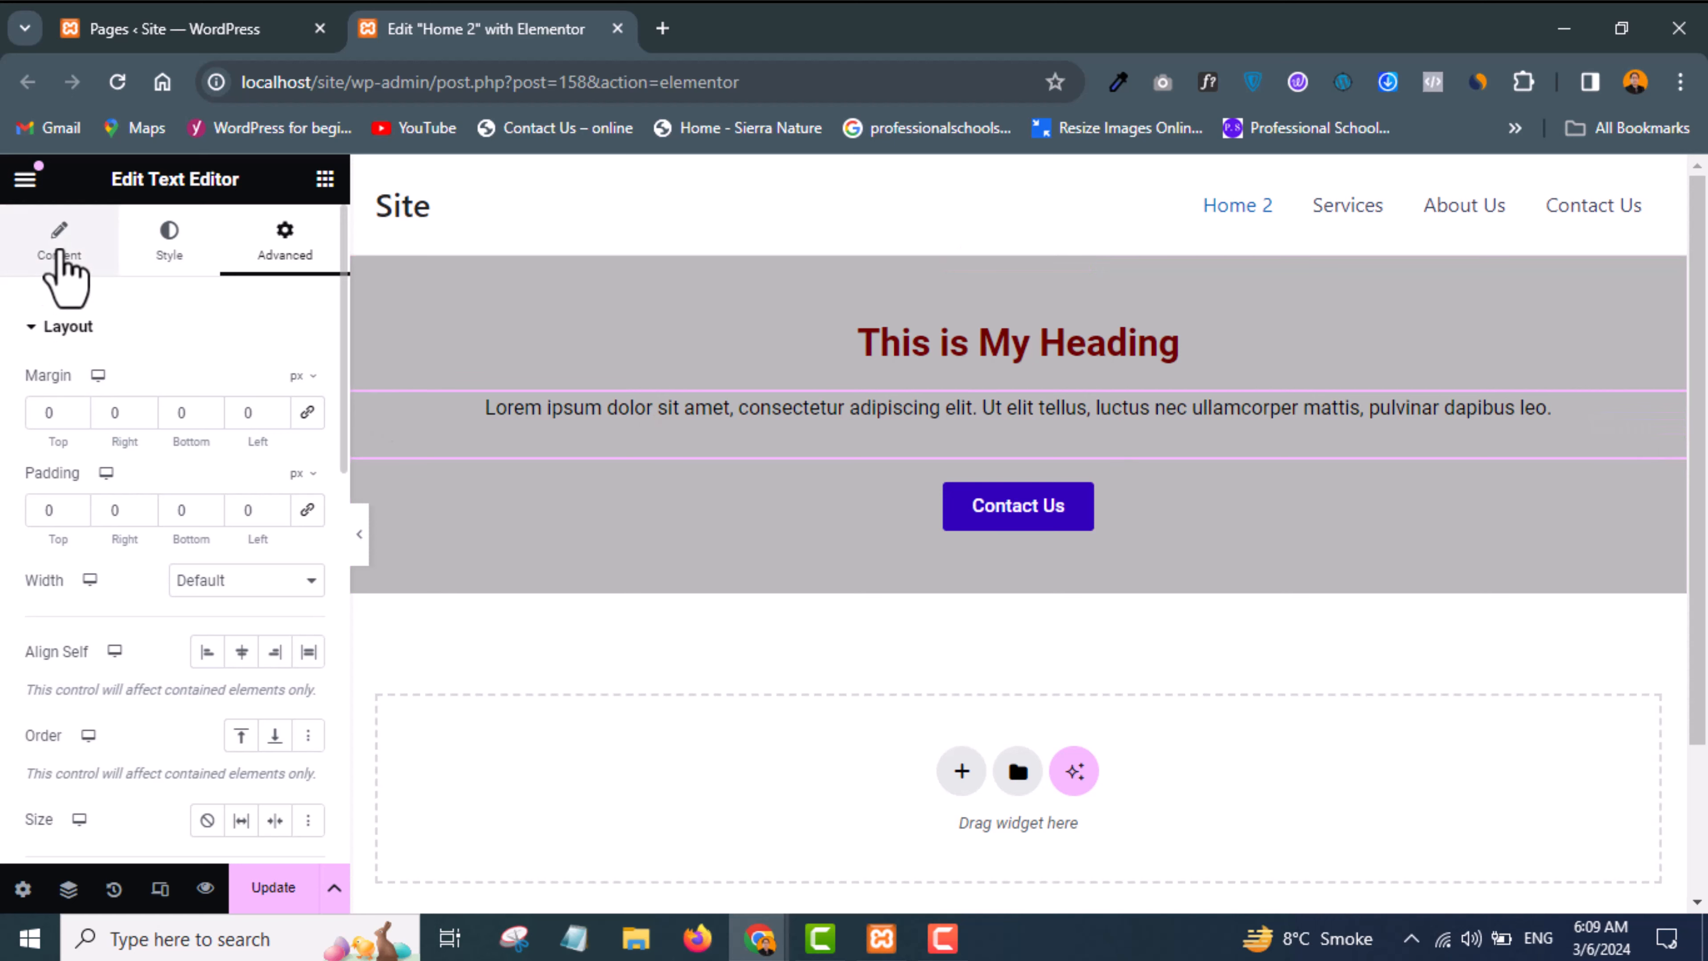
click(59, 252)
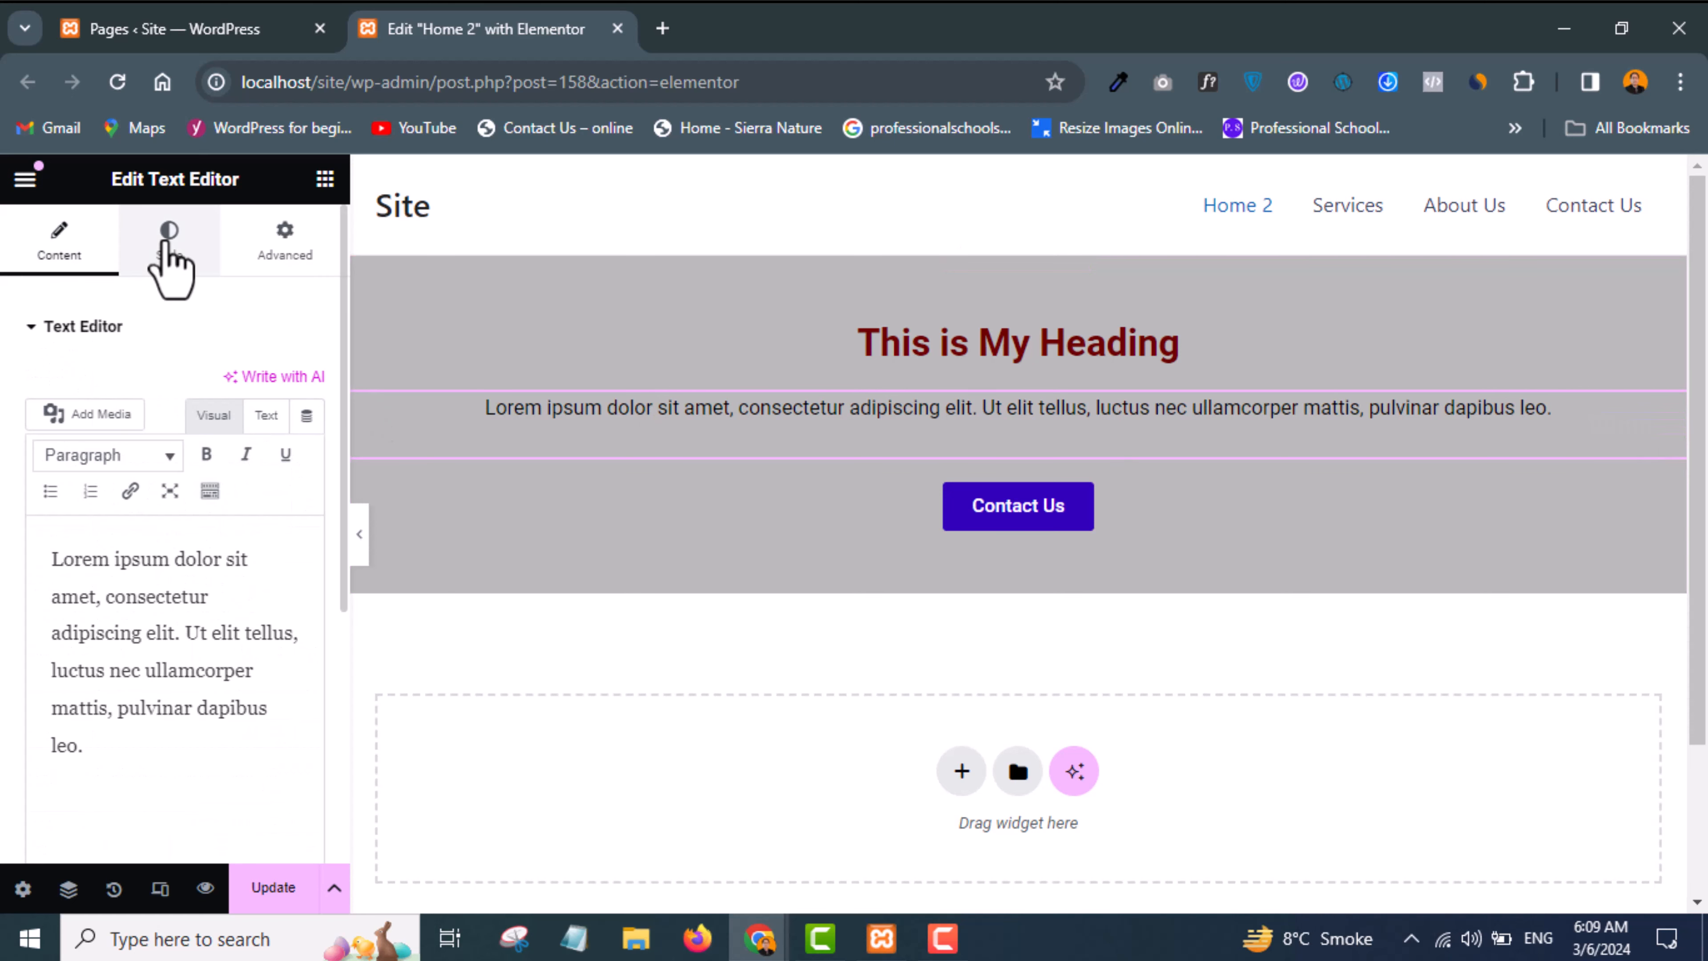
click(169, 255)
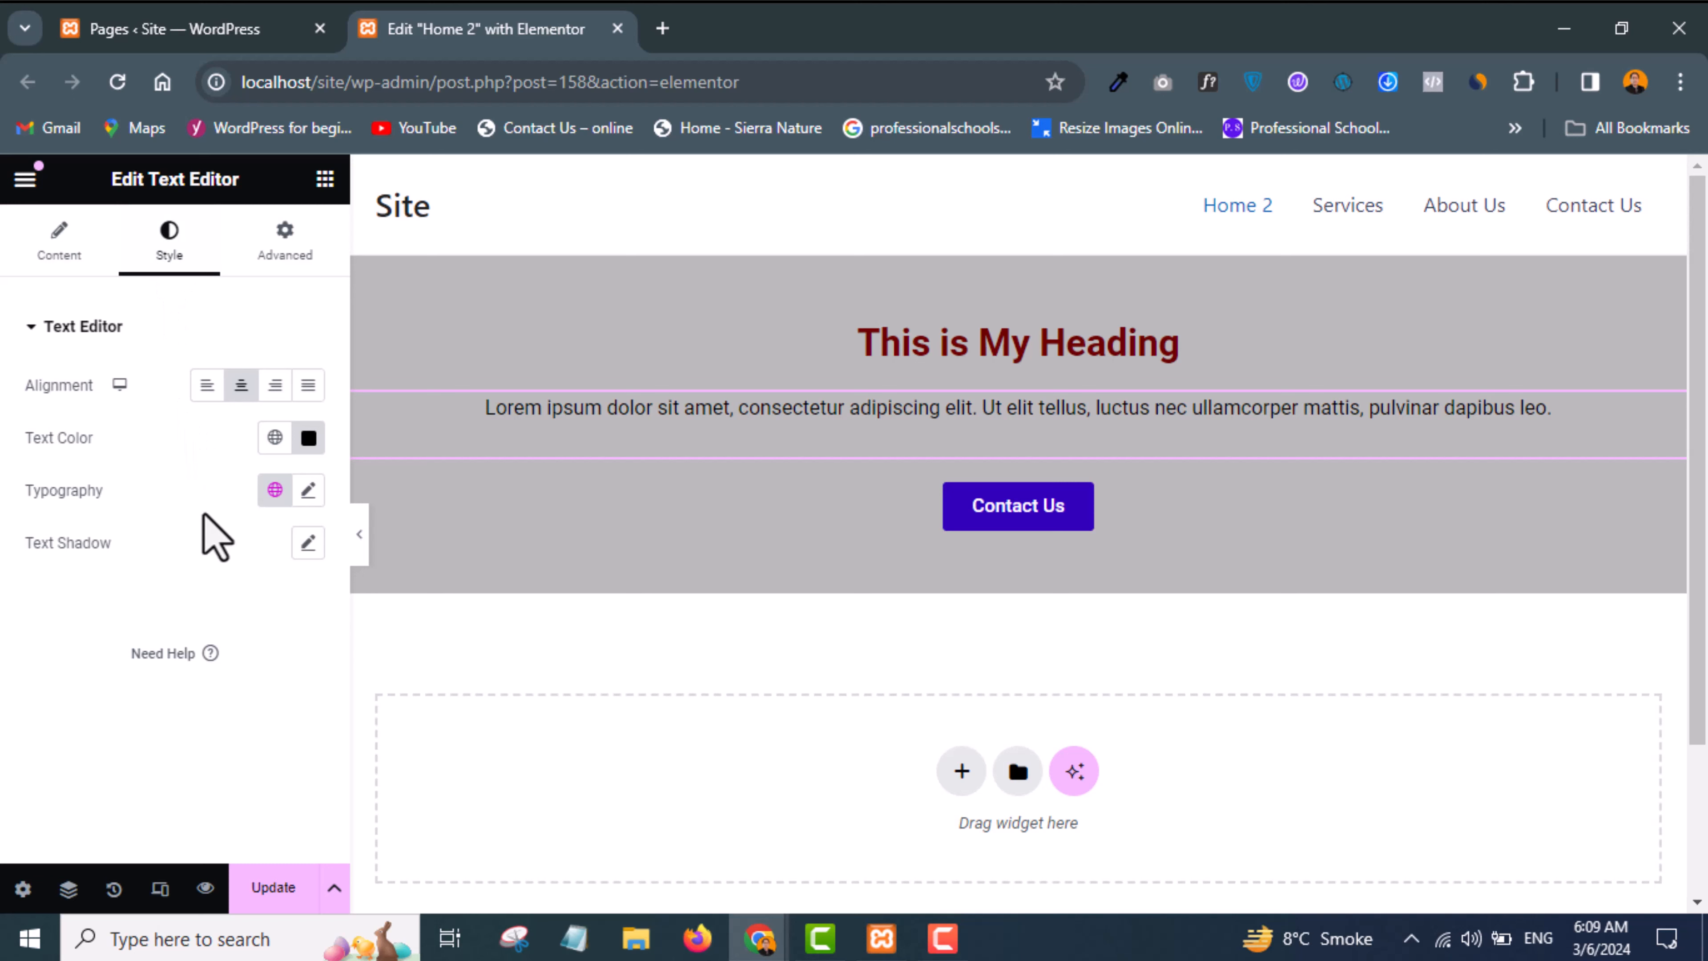
click(283, 264)
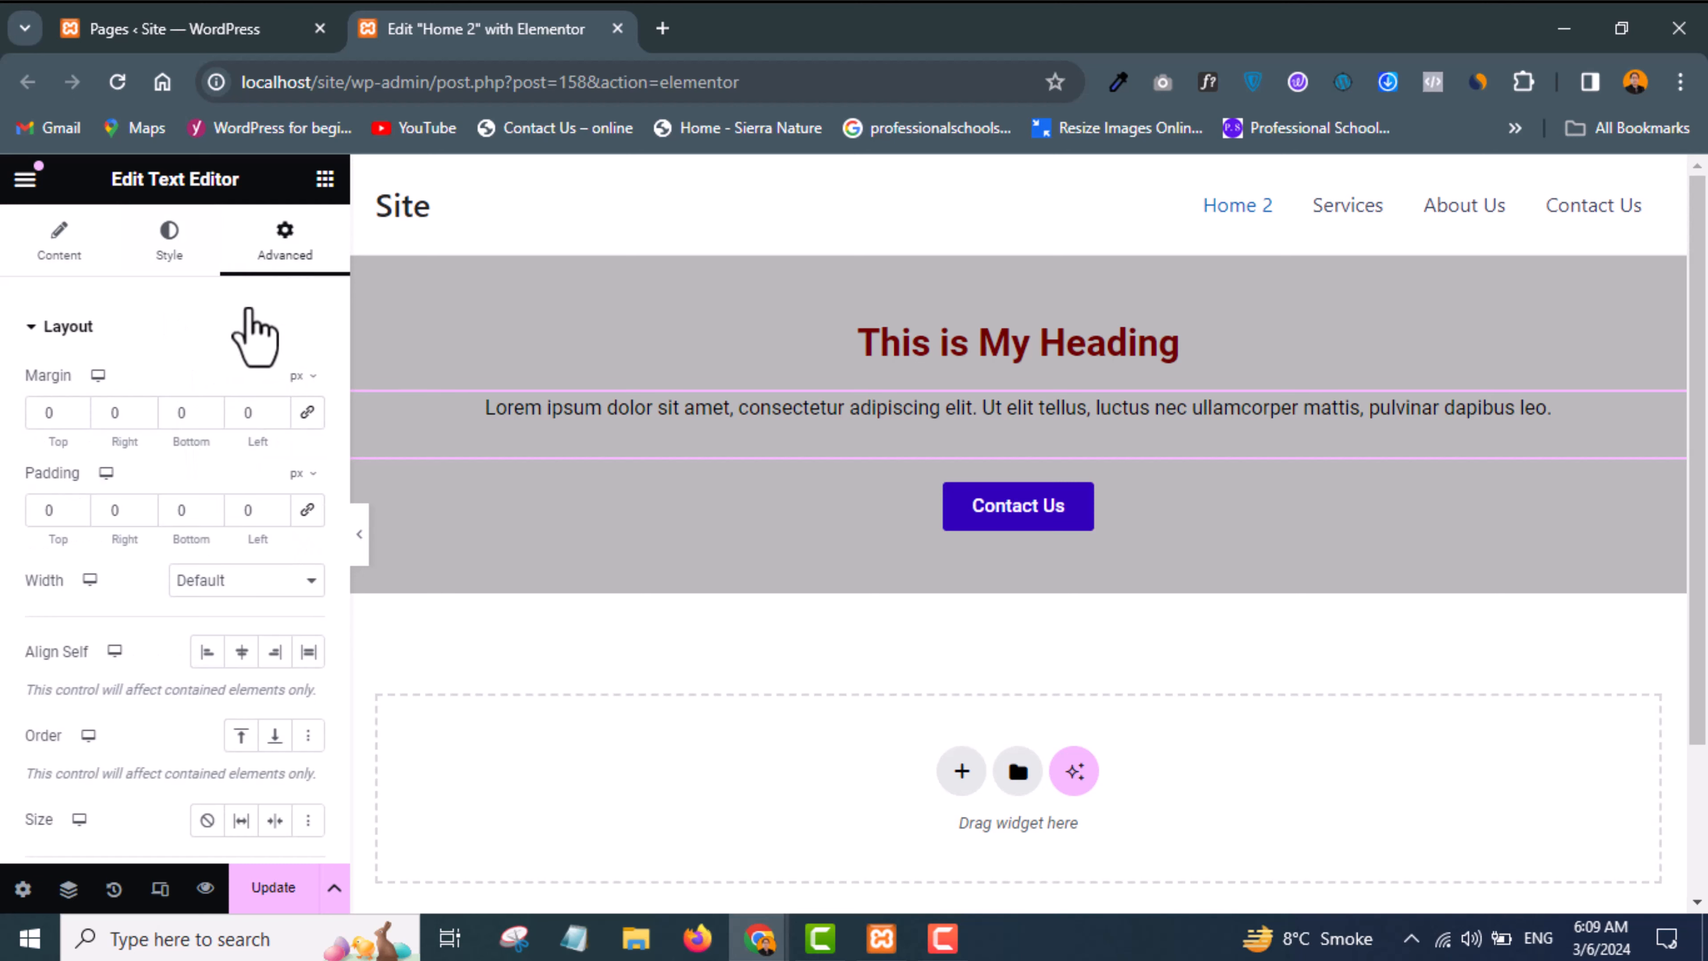
scroll(183, 646, down, 5)
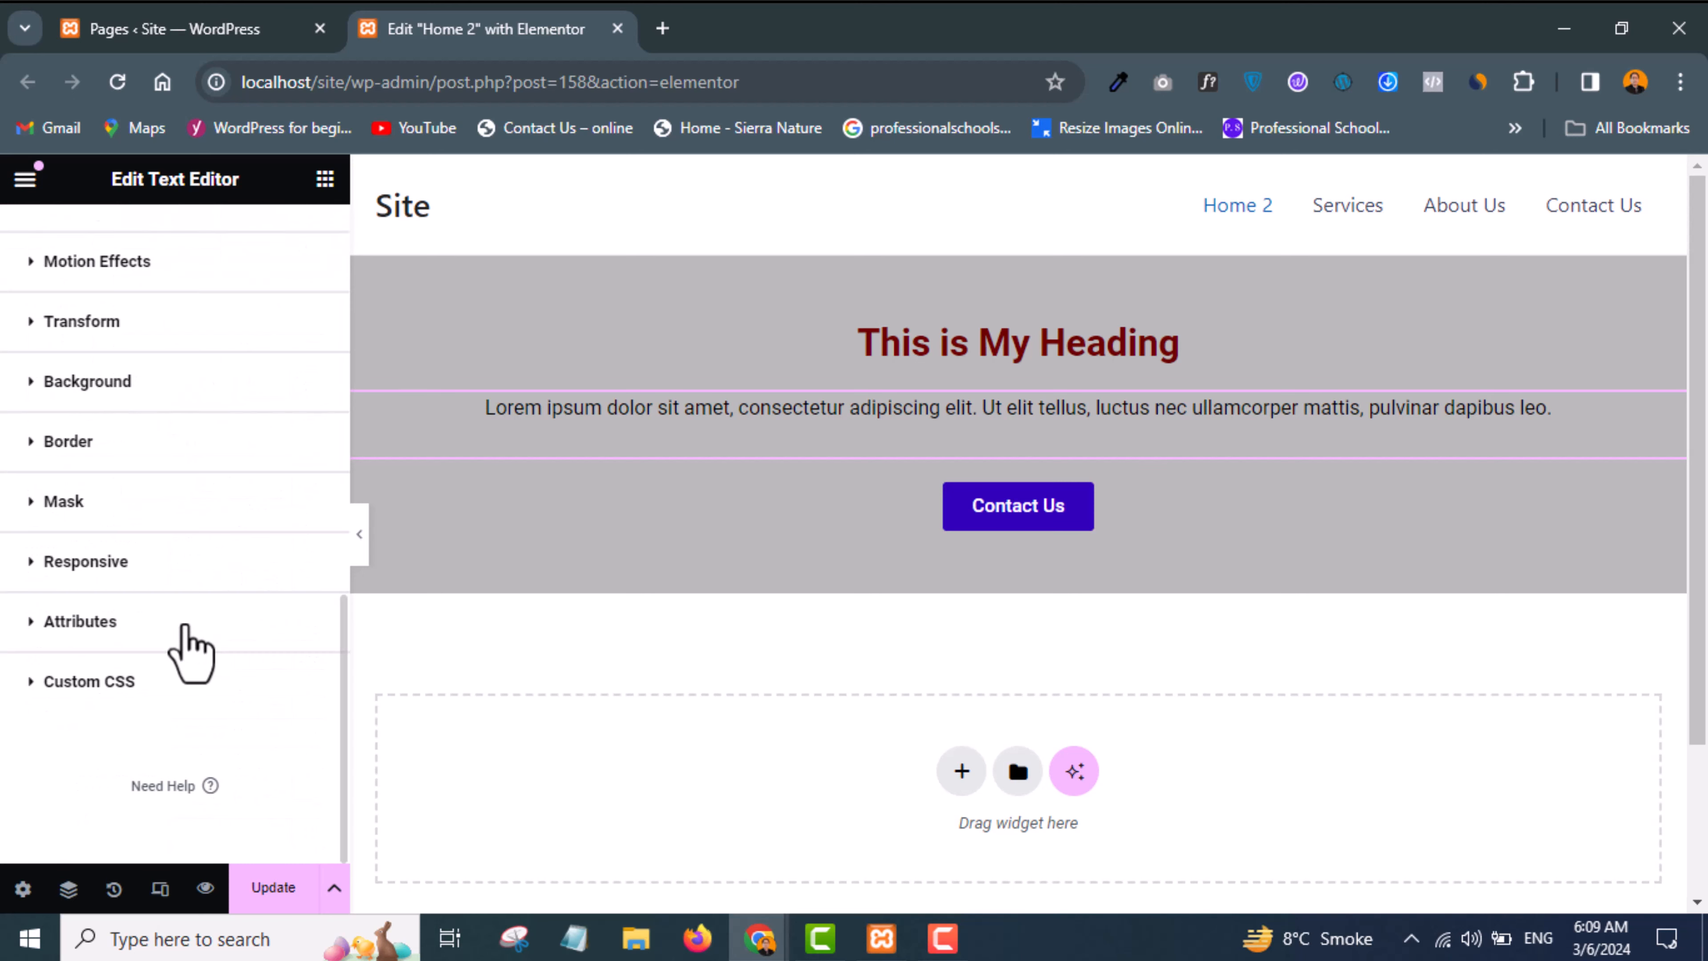
click(28, 383)
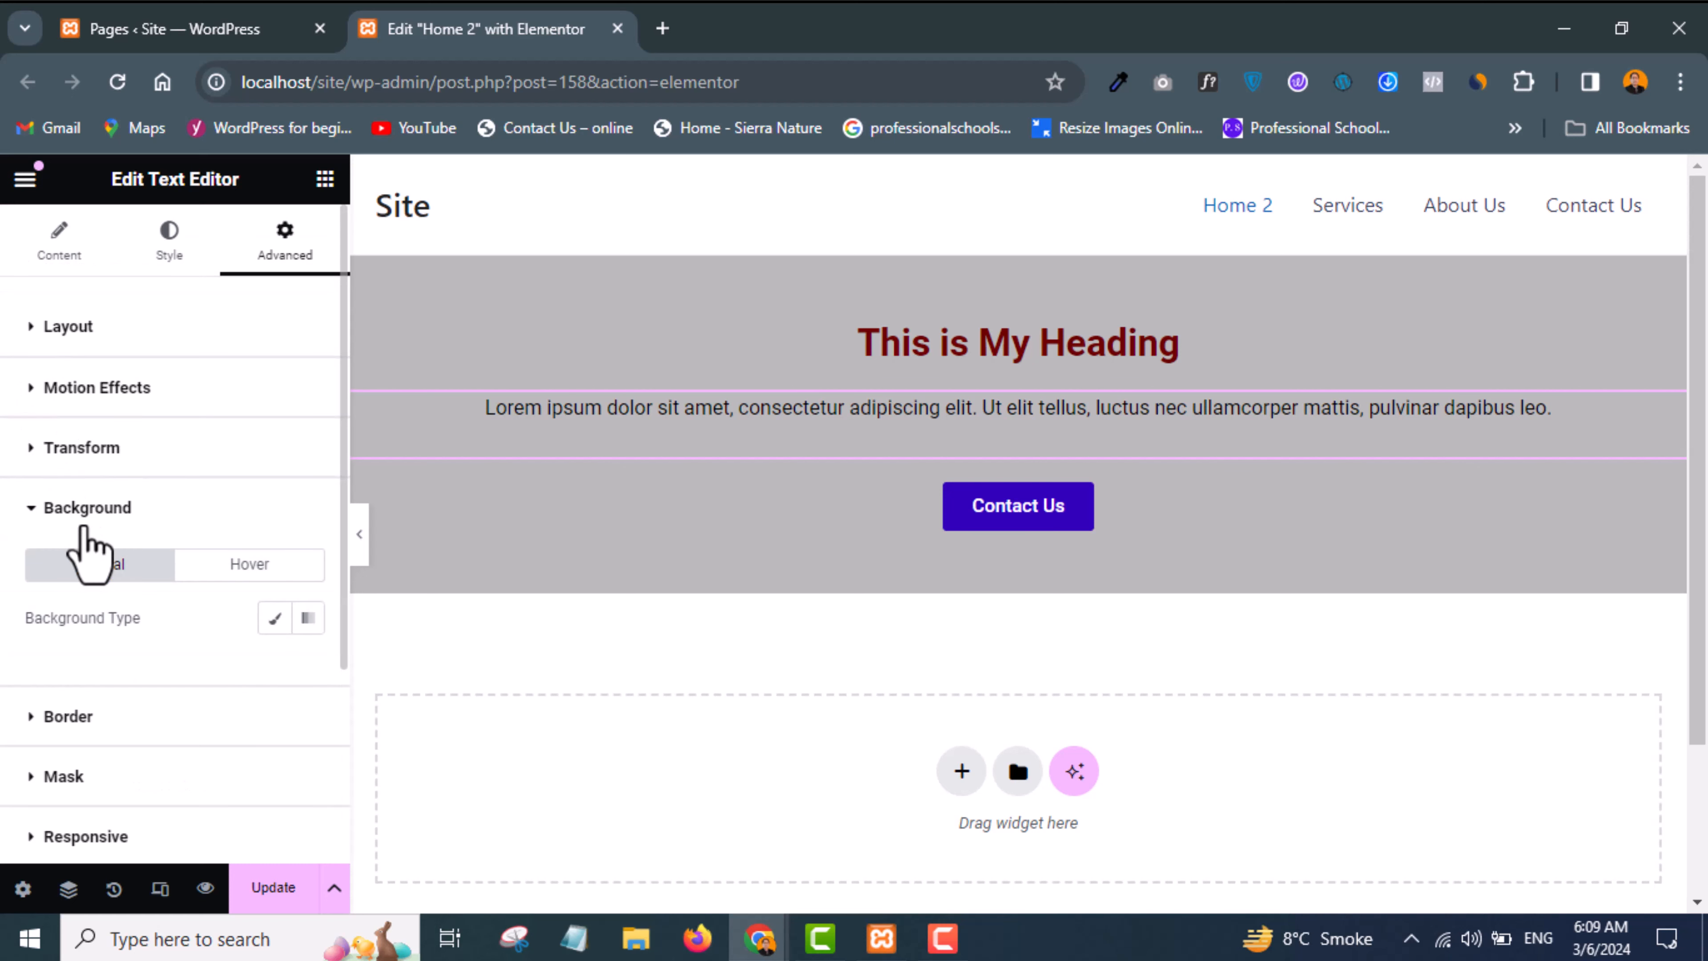
scroll(84, 546, down, 2)
click(274, 486)
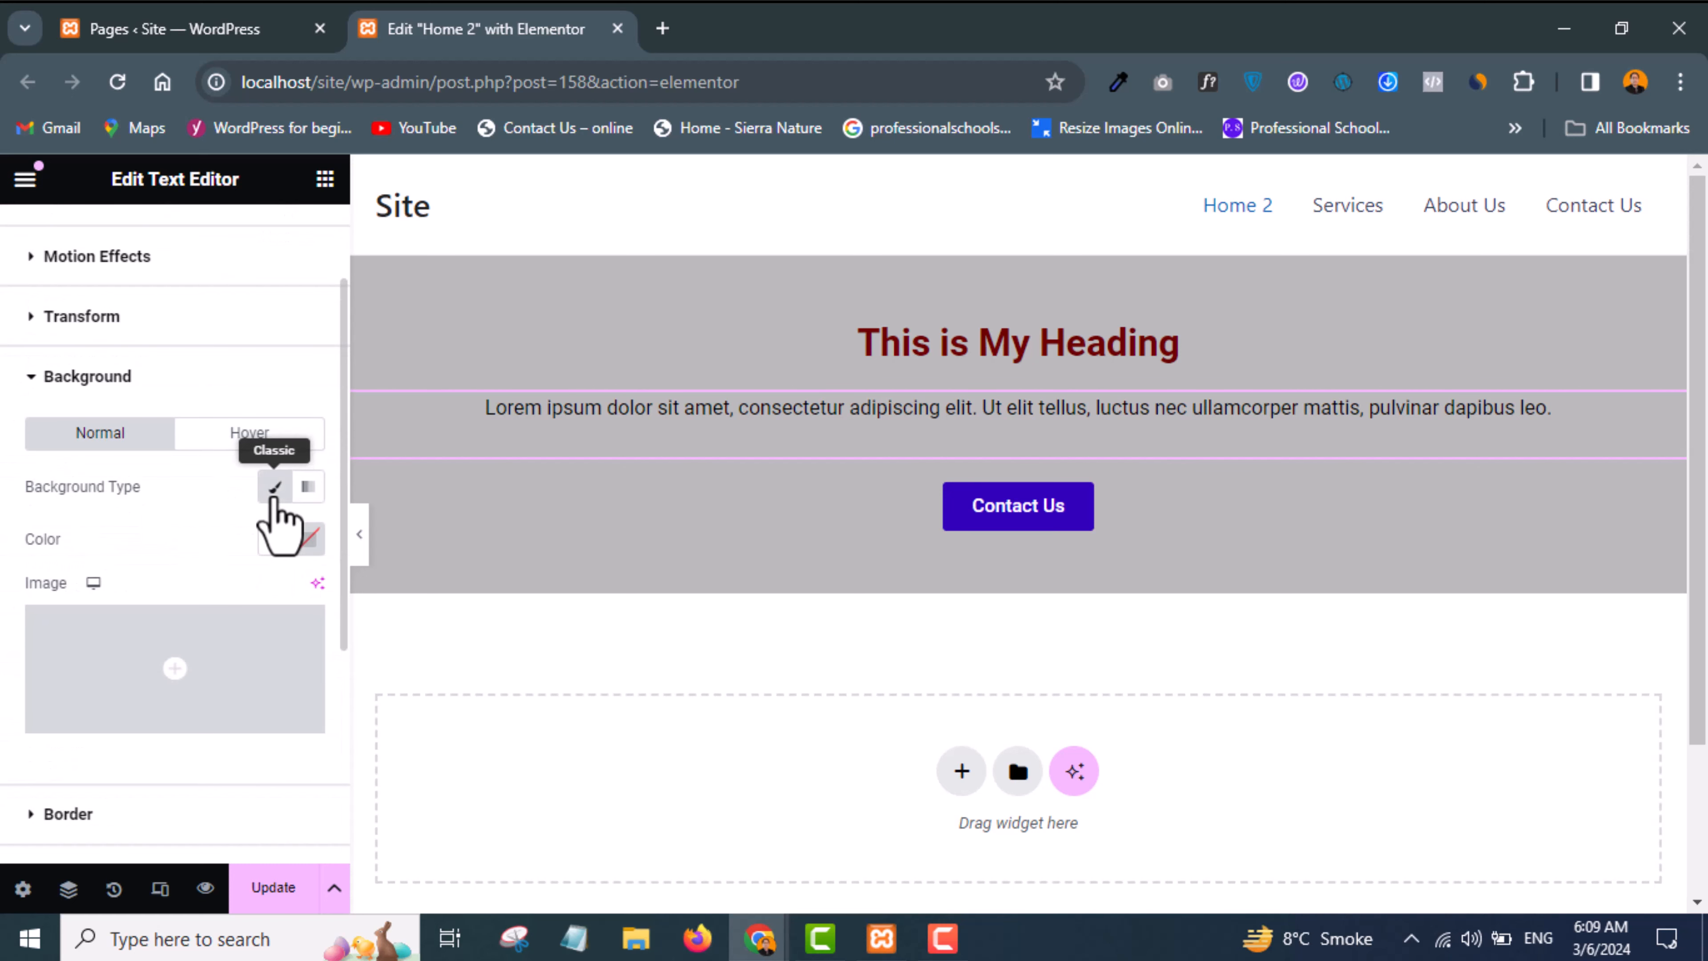
Step: Set the text widget's classic background color to dark red #BB0C0C
click(308, 539)
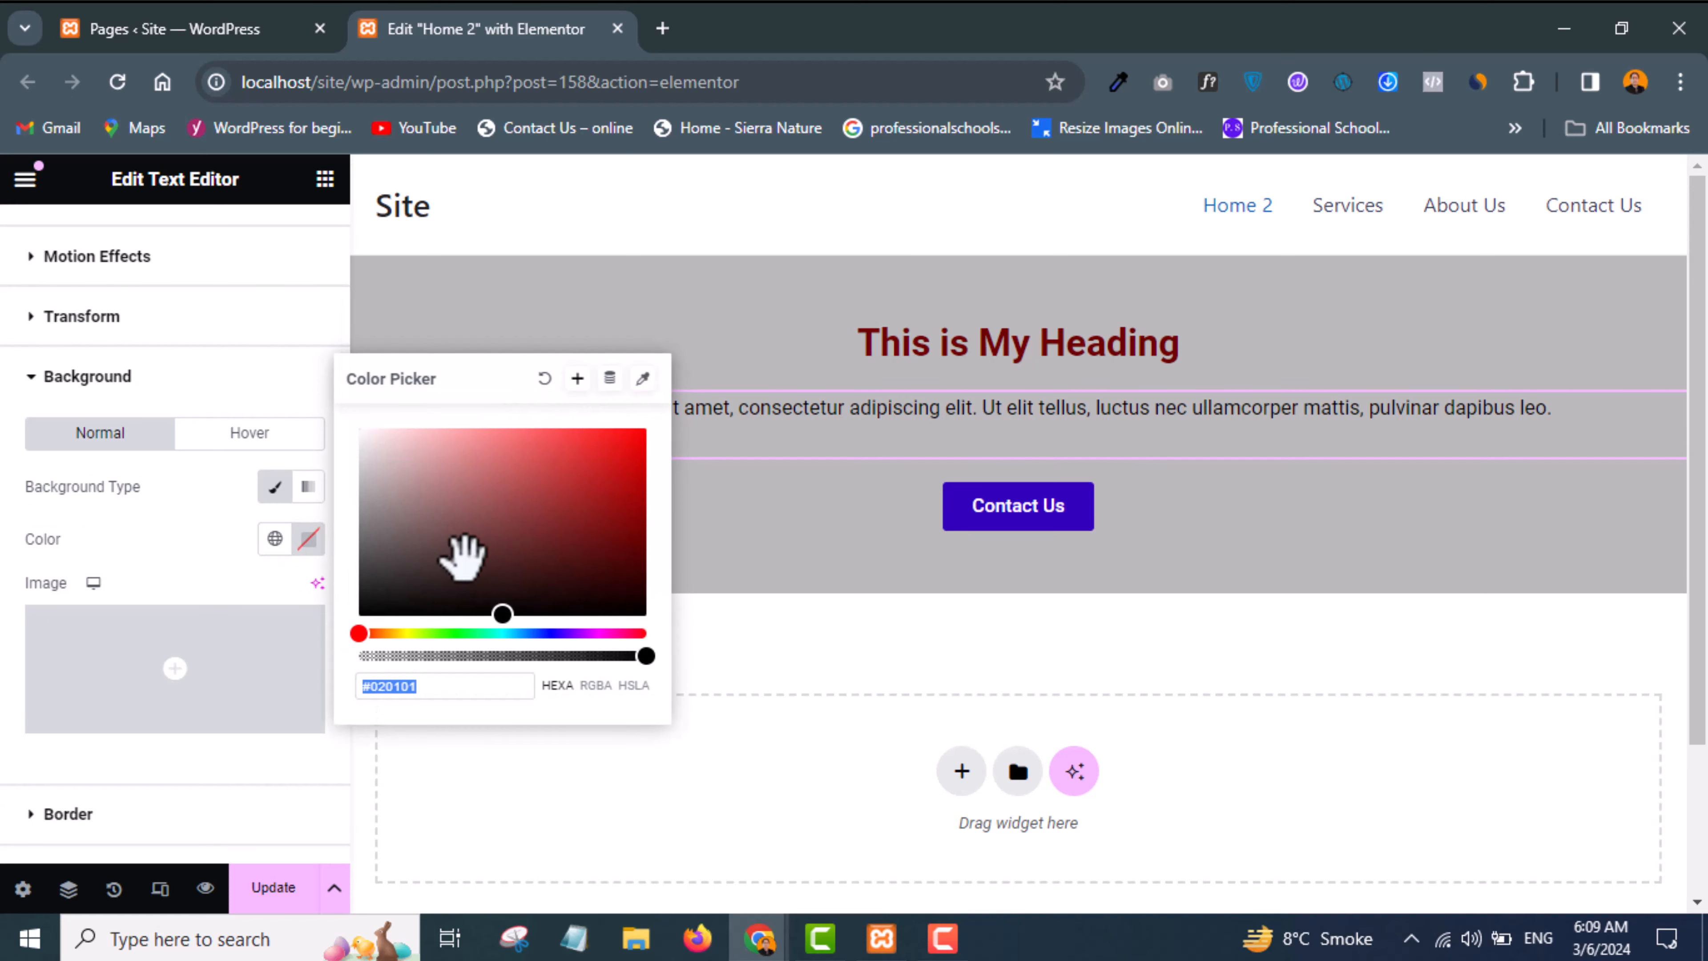
drag(525, 542, 626, 478)
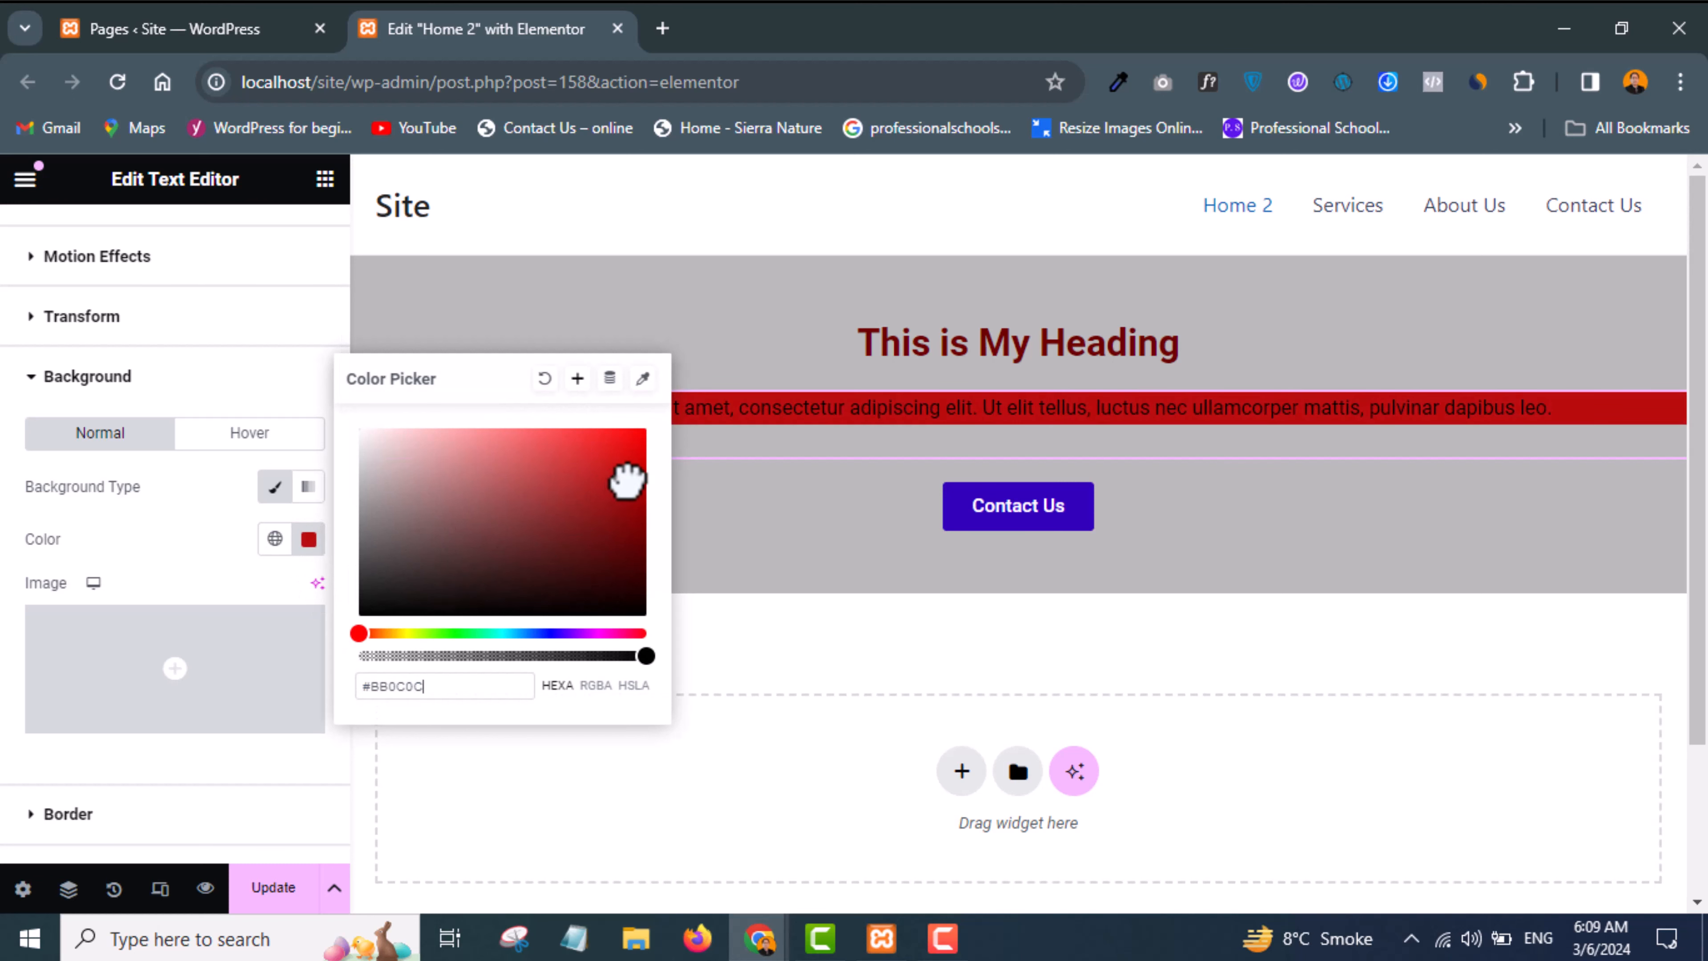
click(218, 559)
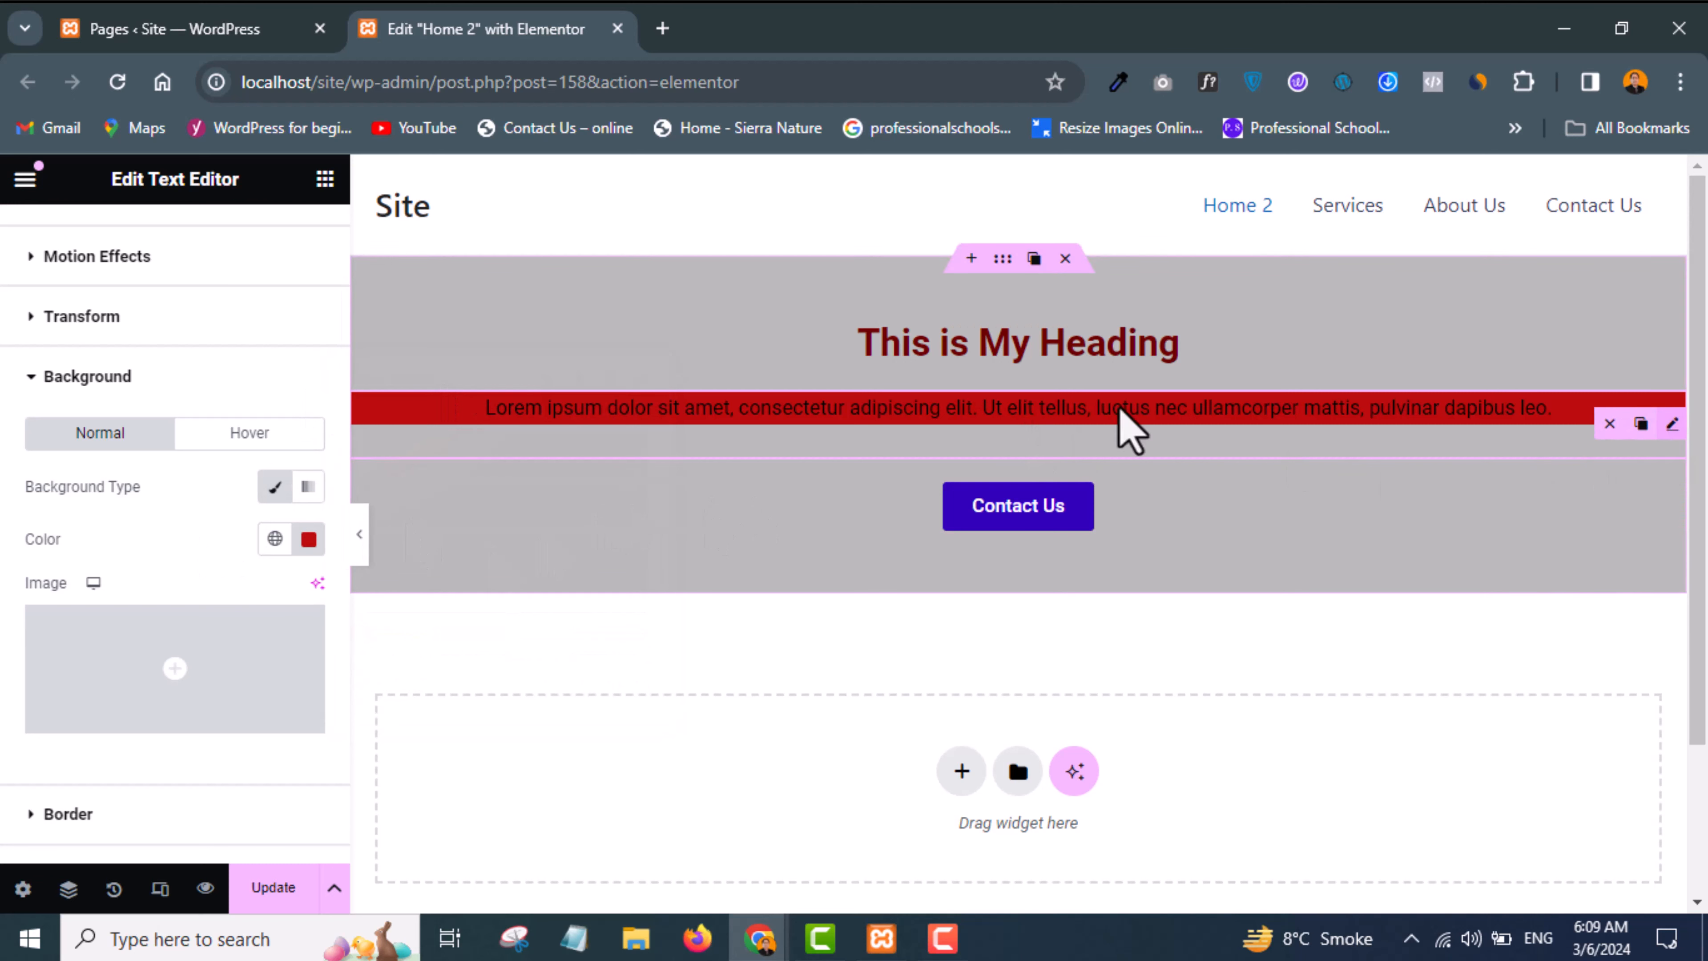
Step: Try a 50 px top margin on the red-backed text widget and reset it to 0
scroll(289, 370, up, 2)
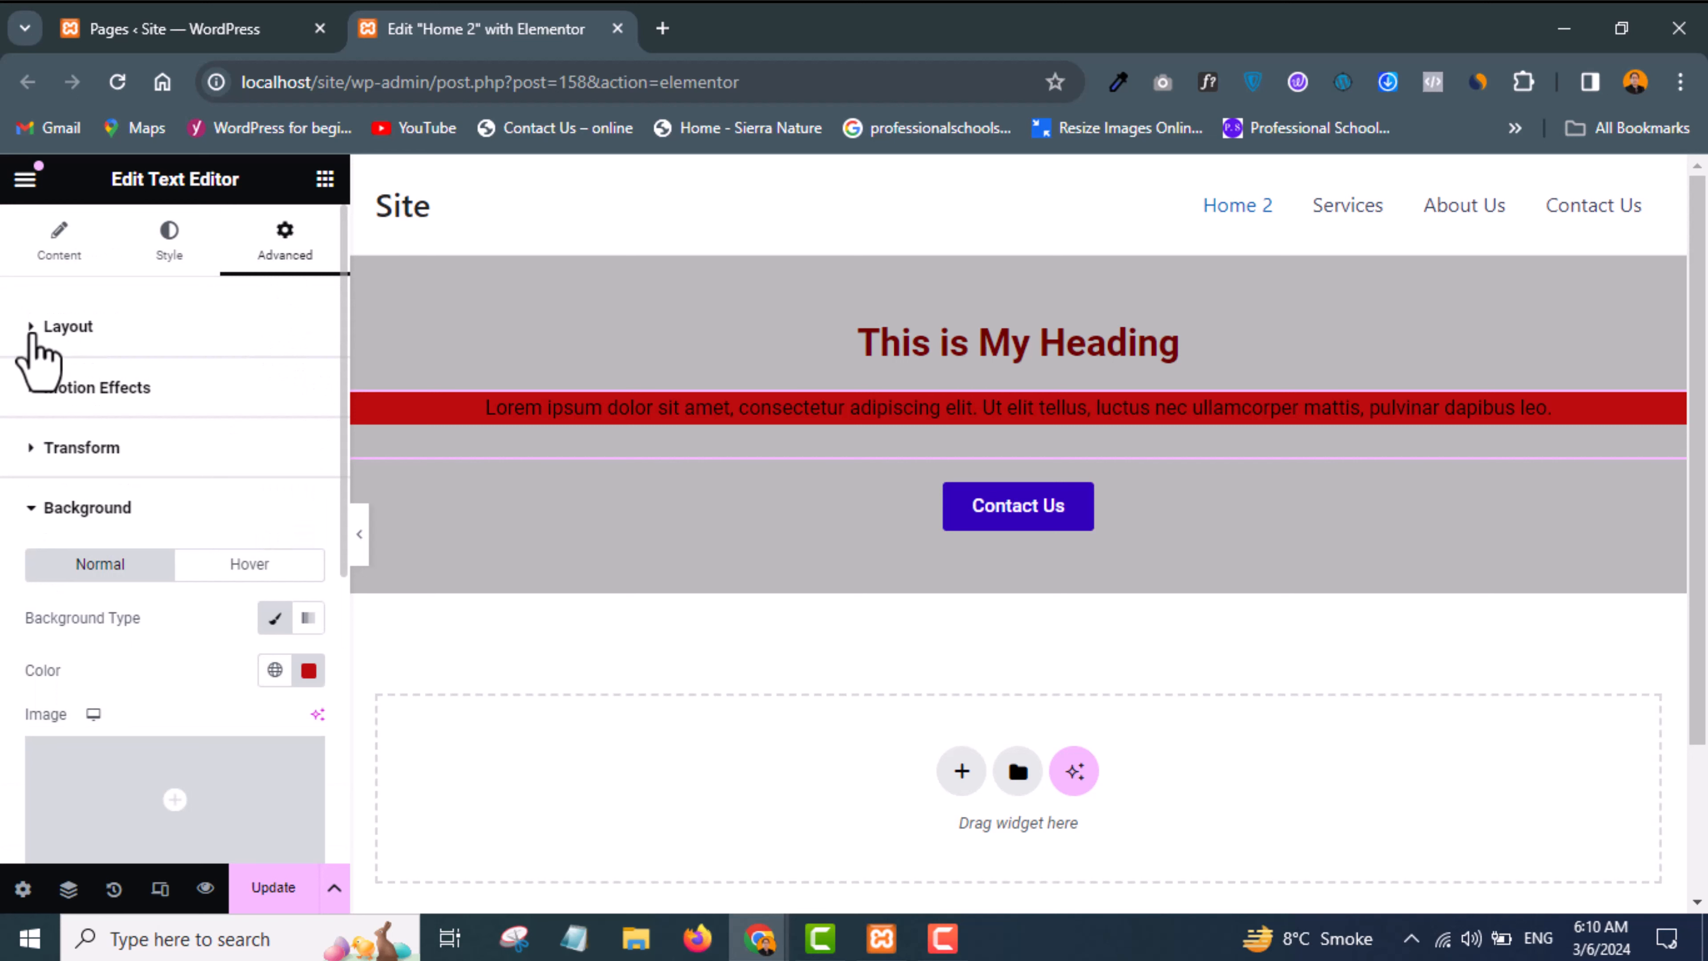
click(32, 334)
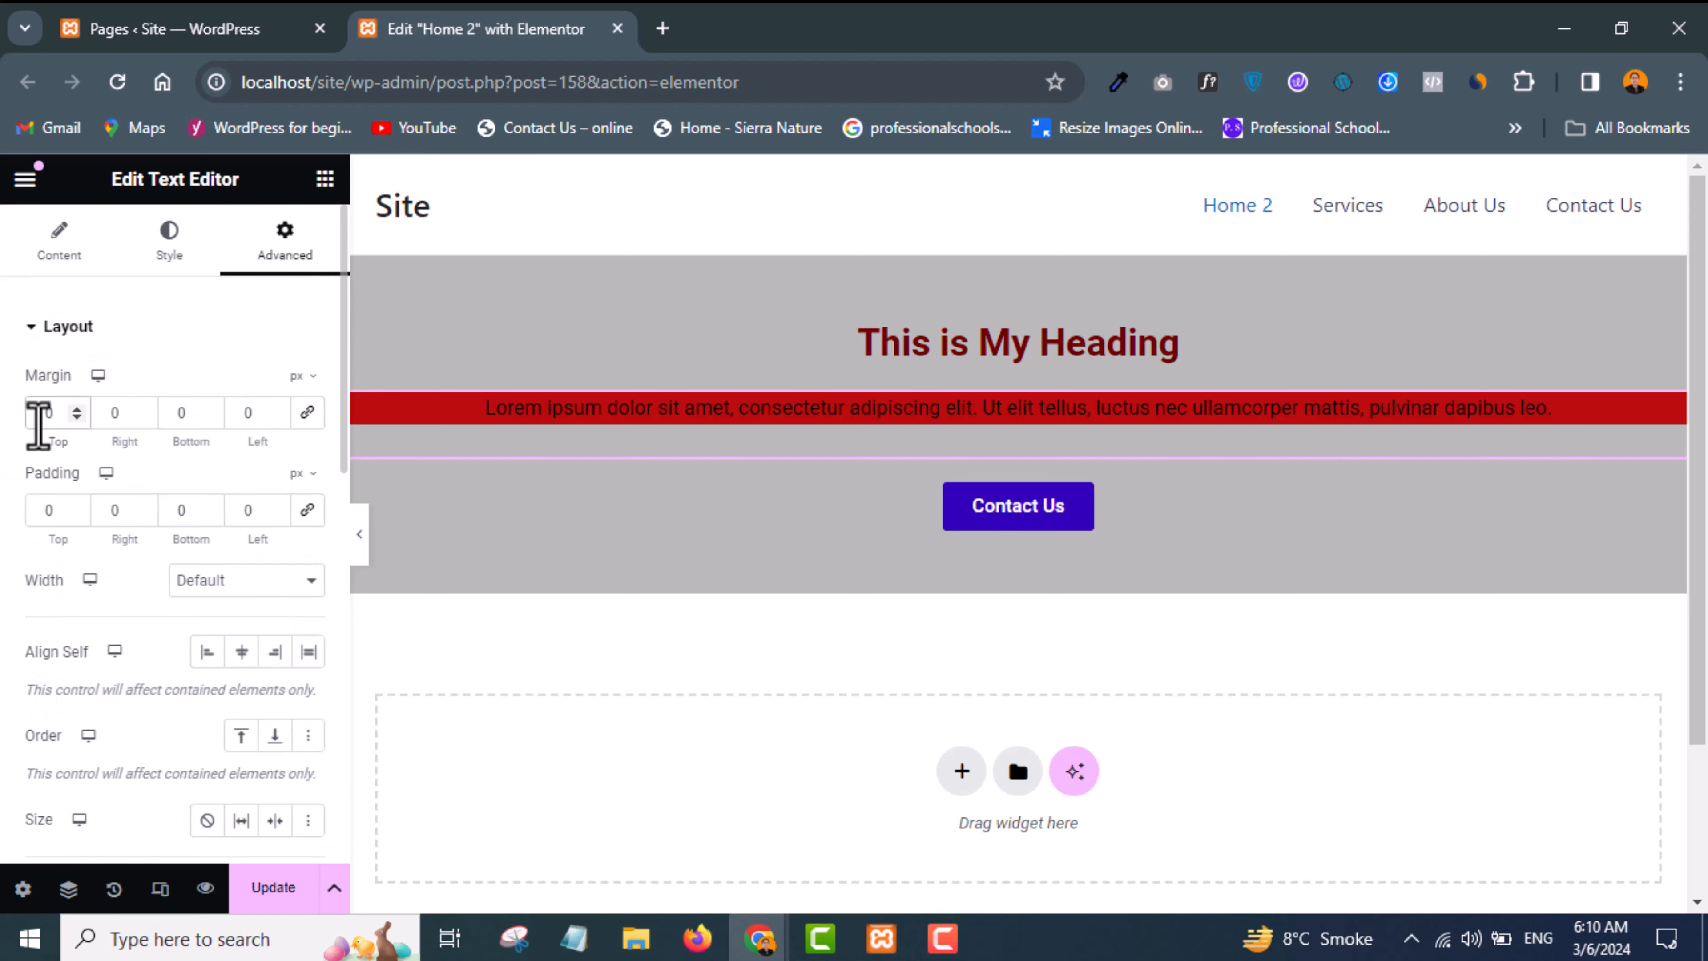
text(5)
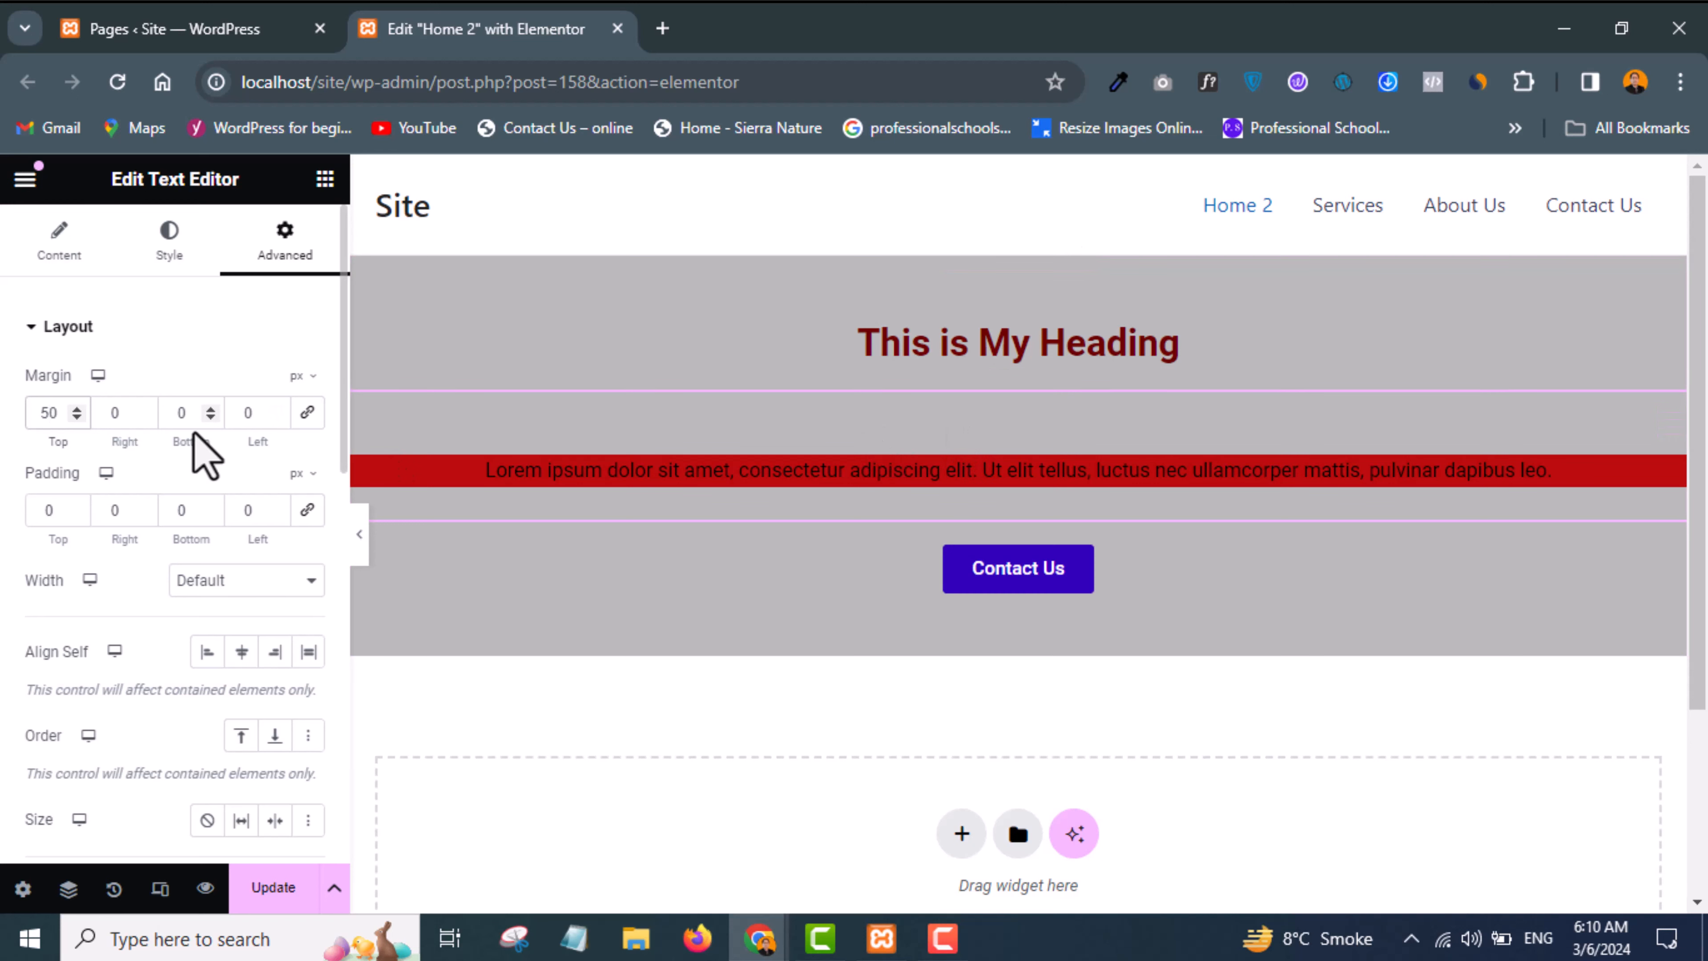
key(BackSpace)
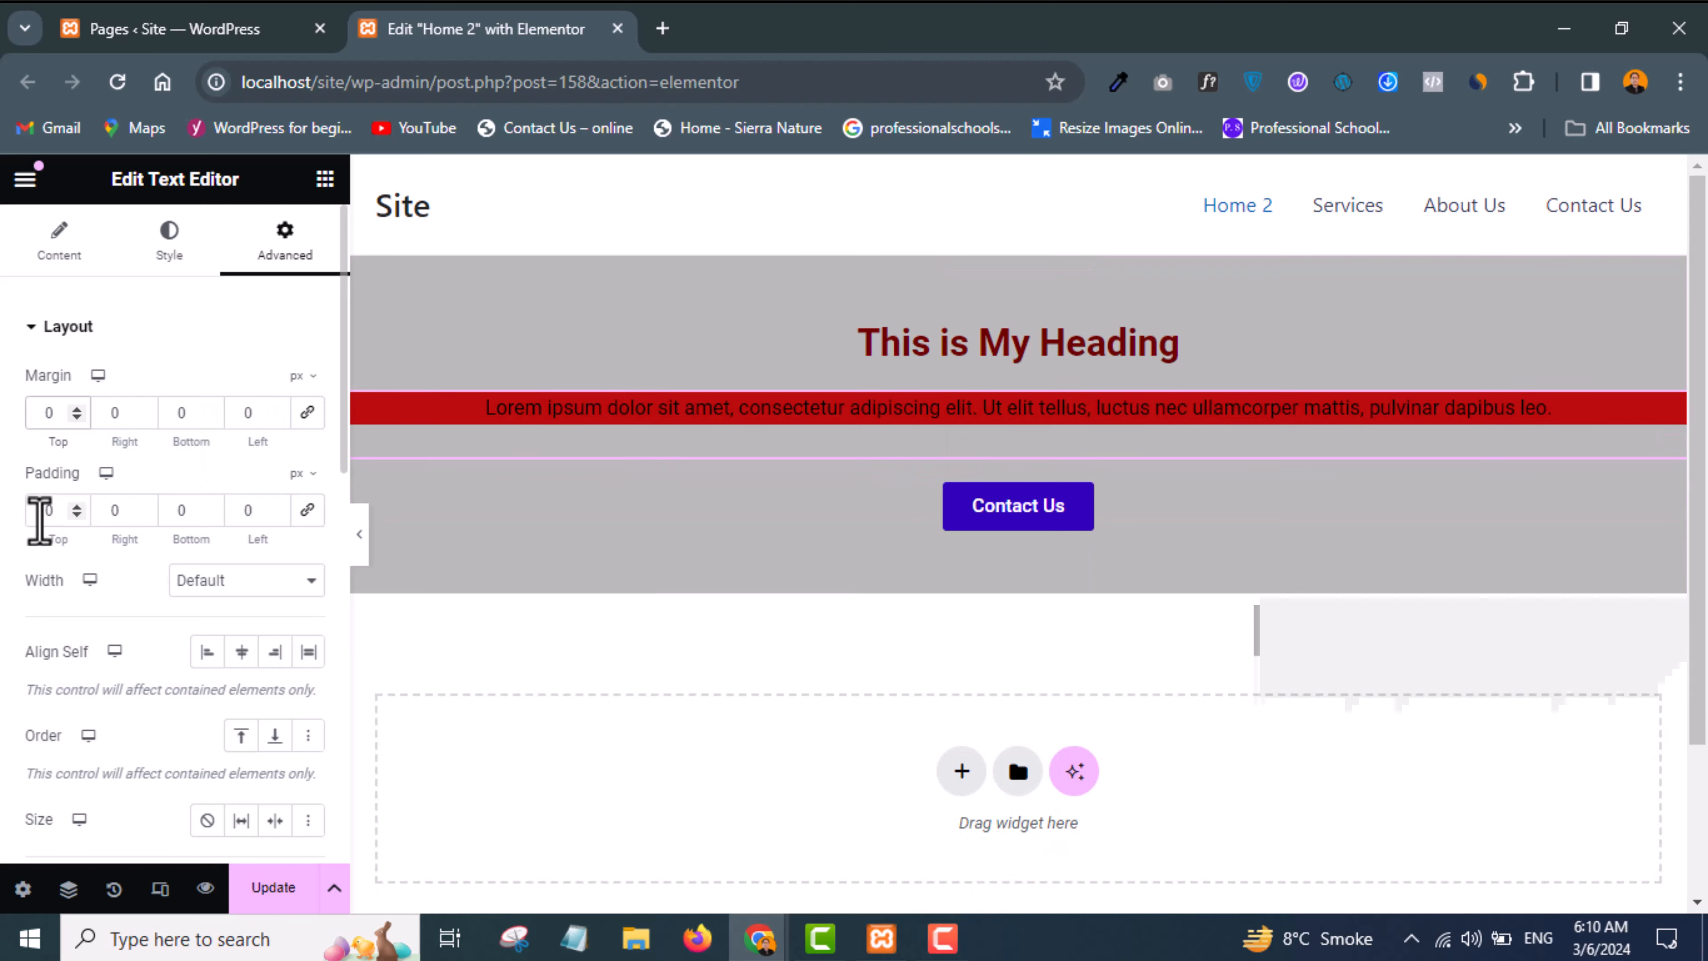
Step: Try a 50 px top padding and again a 50 px top margin on the text widget, resetting each to 0
click(39, 518)
text(5)
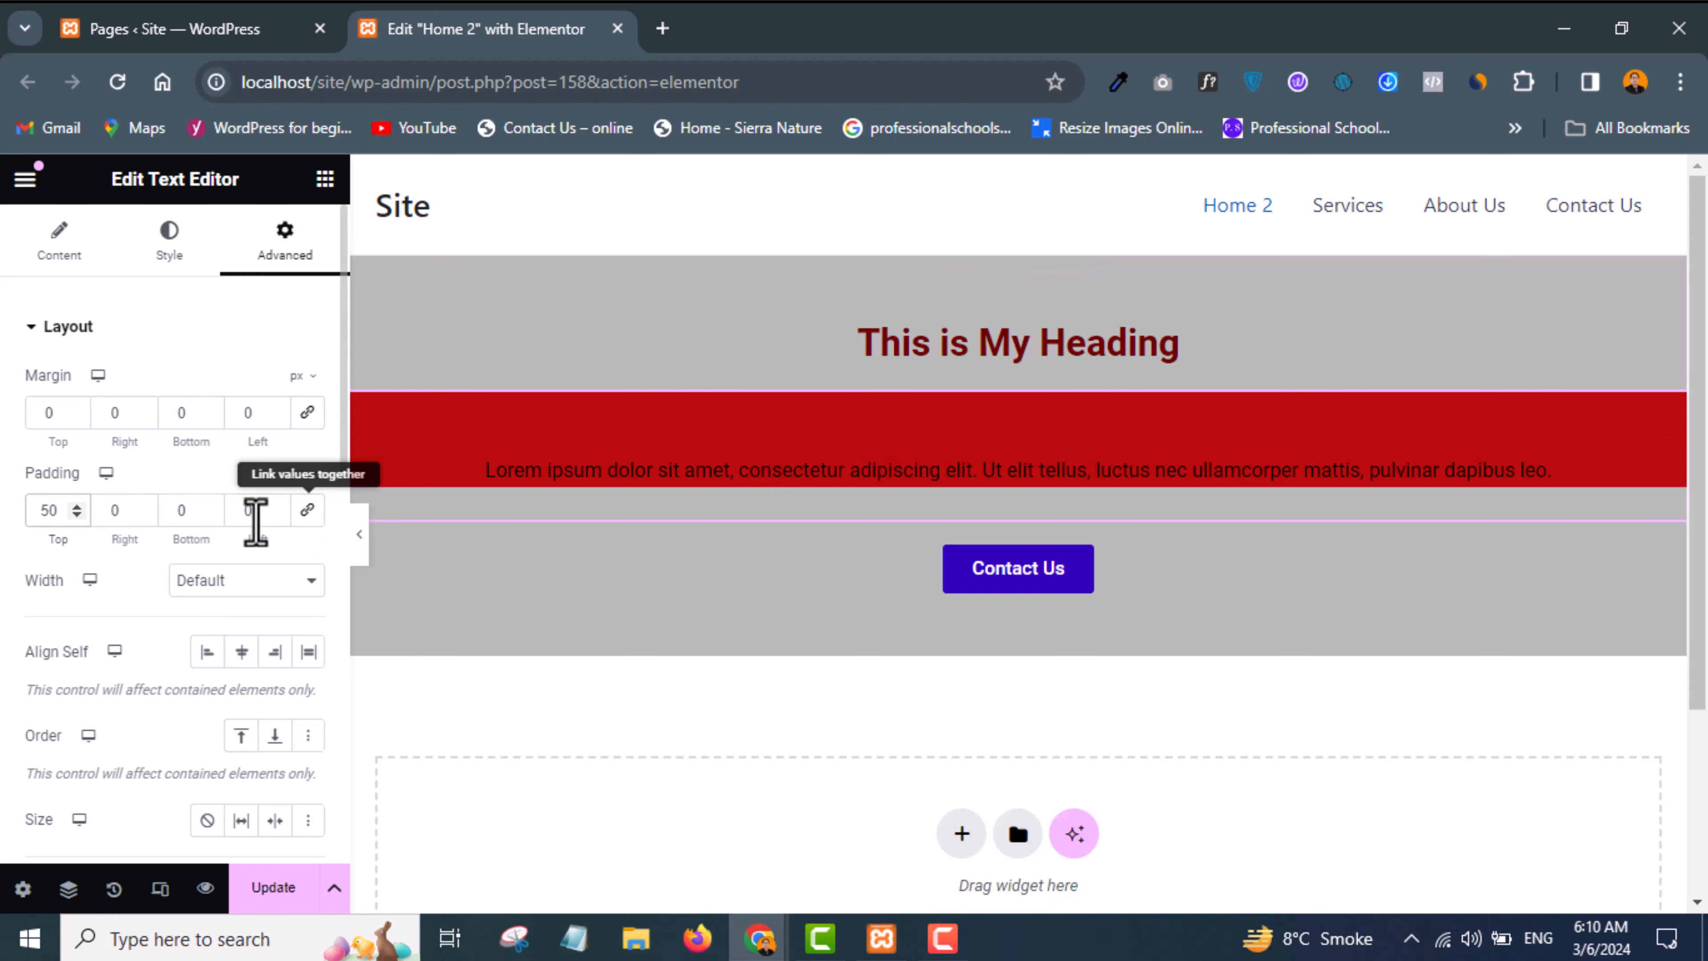
key(BackSpace)
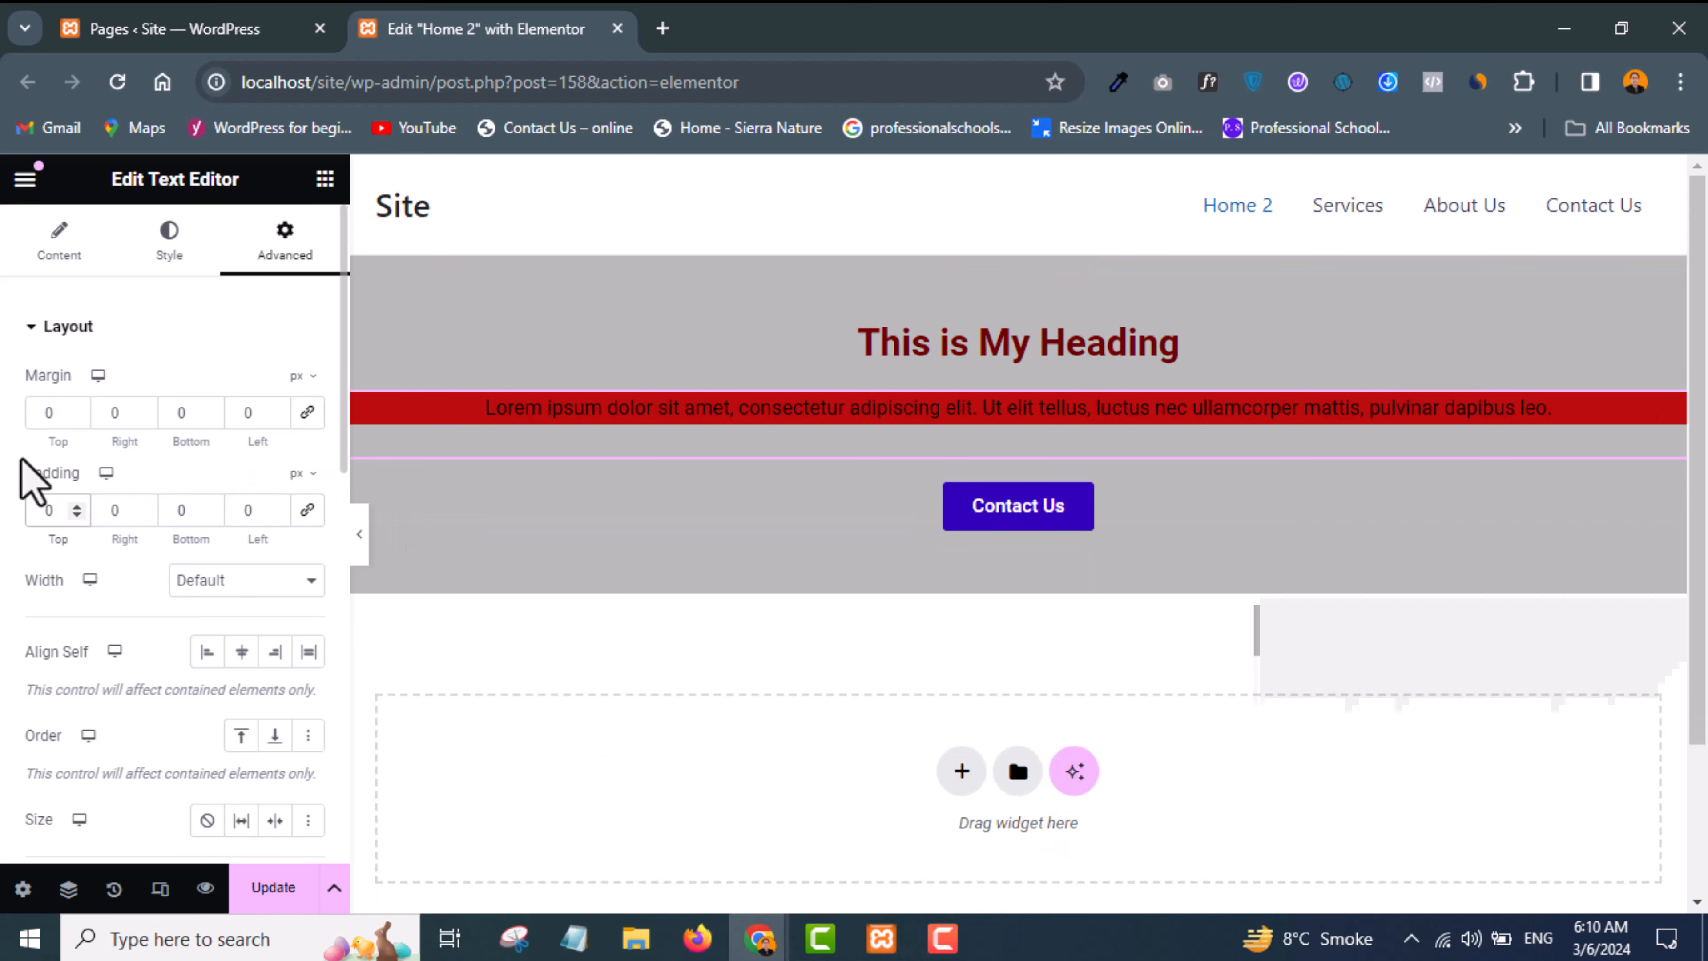
text(5)
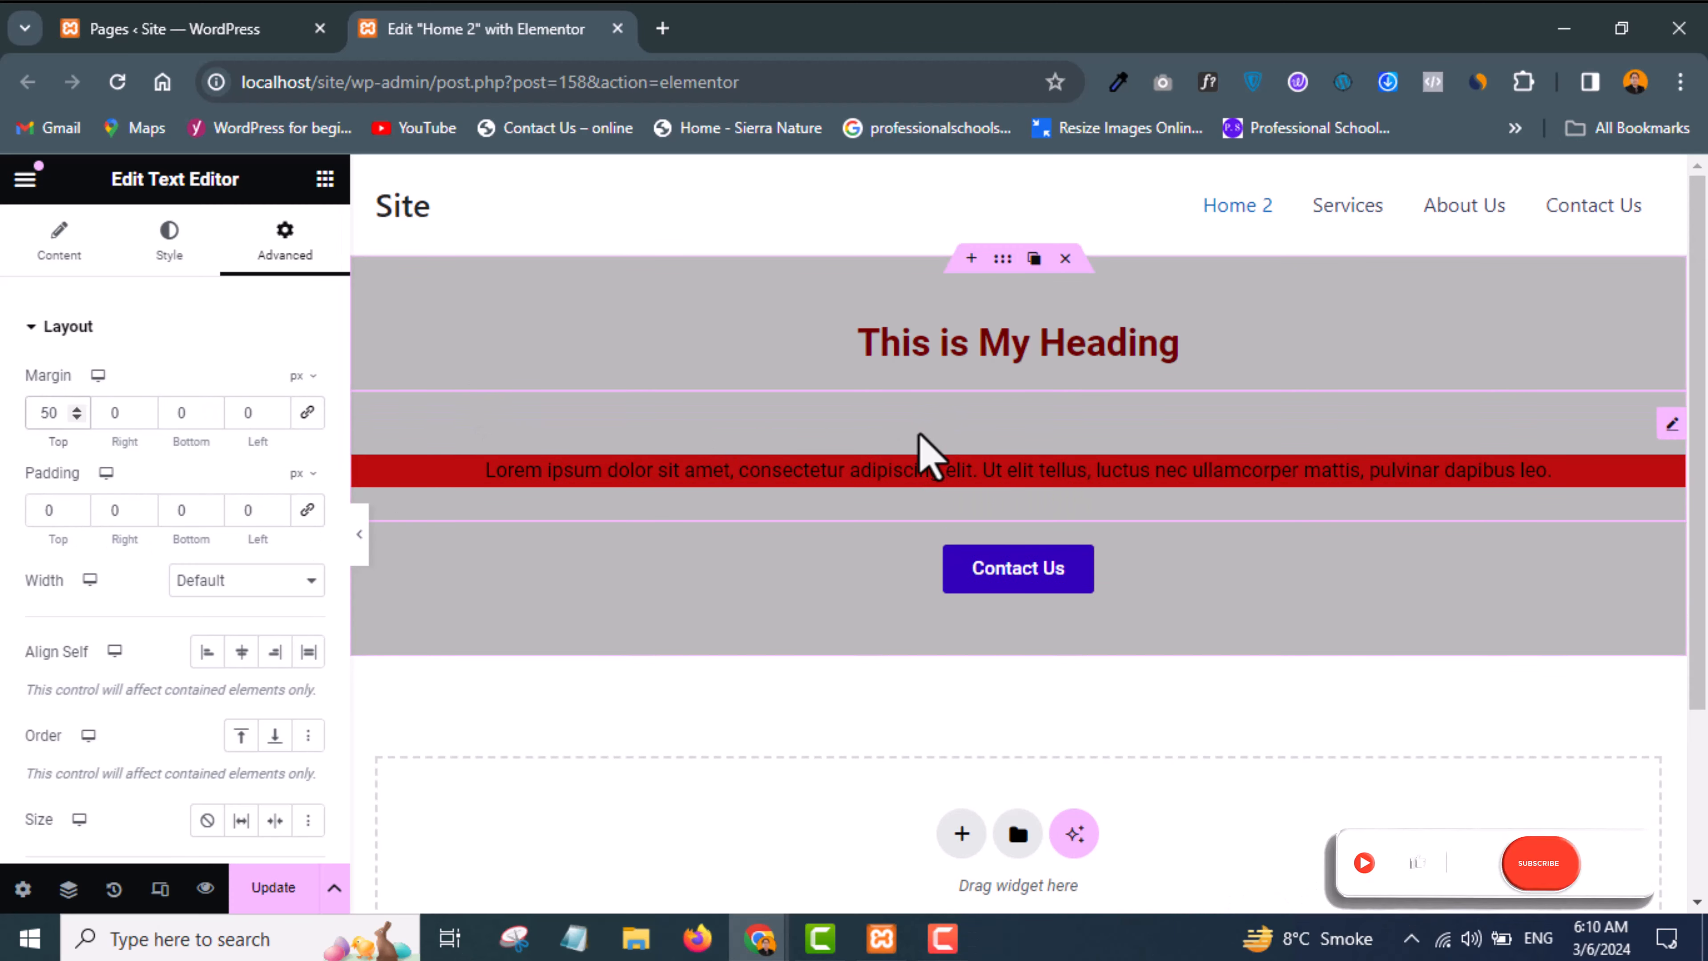
key(BackSpace)
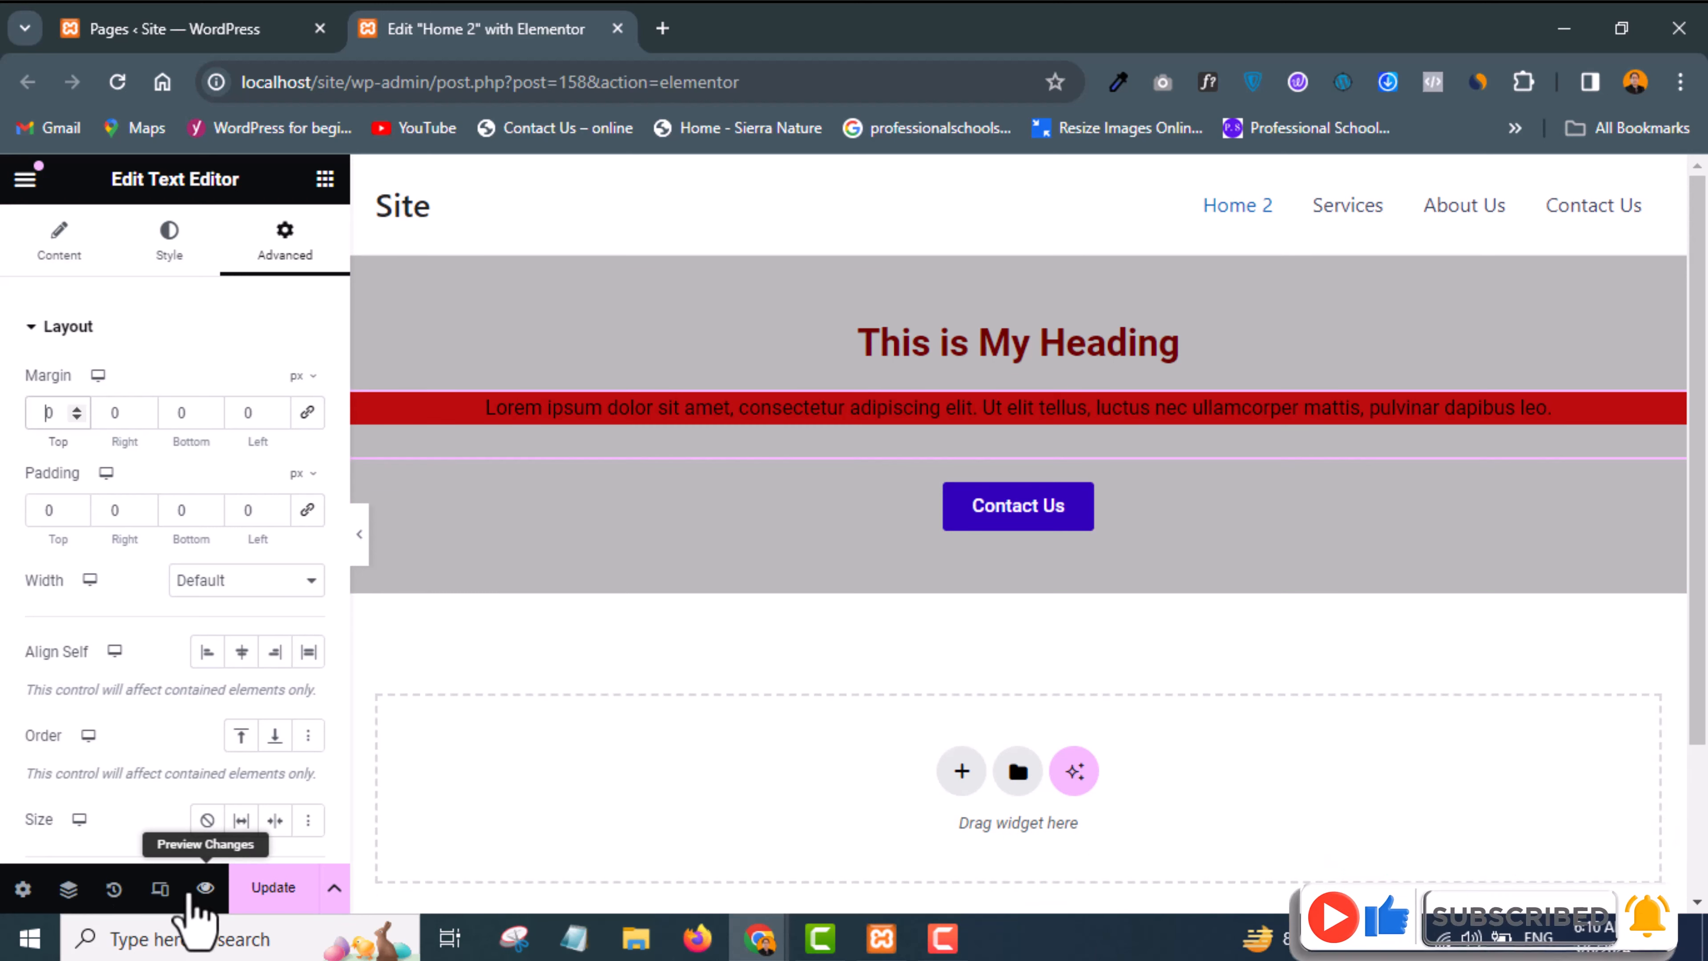
Step: Preview the page in the mobile portrait view and return to the desktop view
click(164, 894)
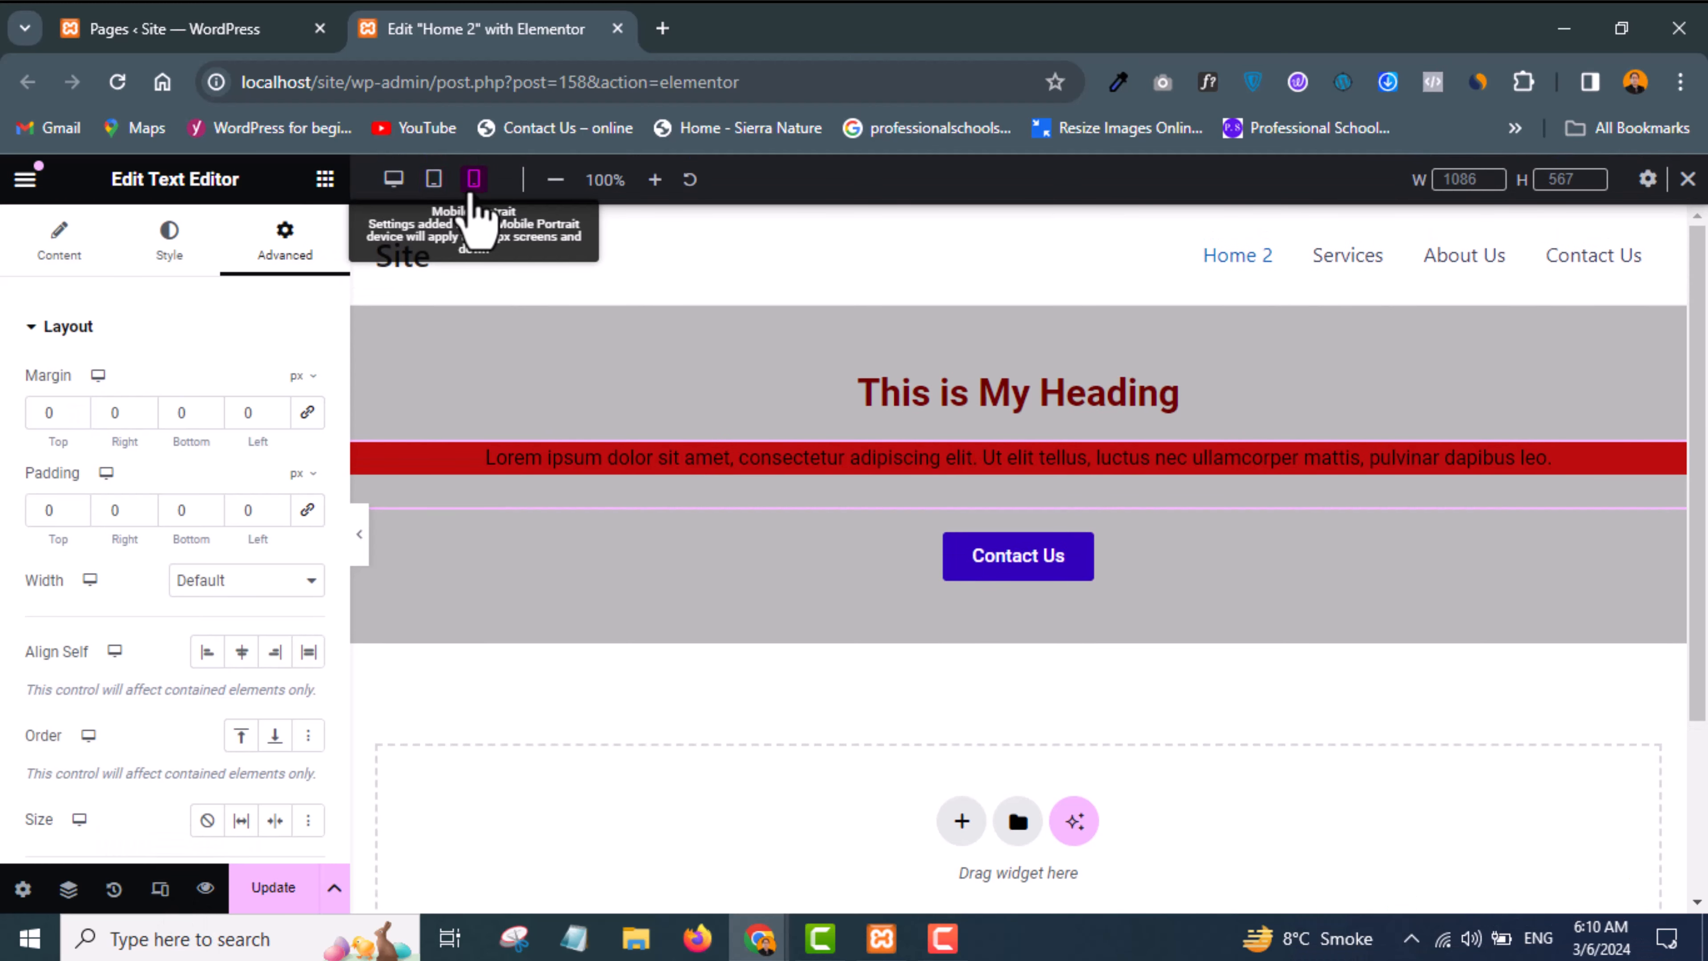
click(472, 189)
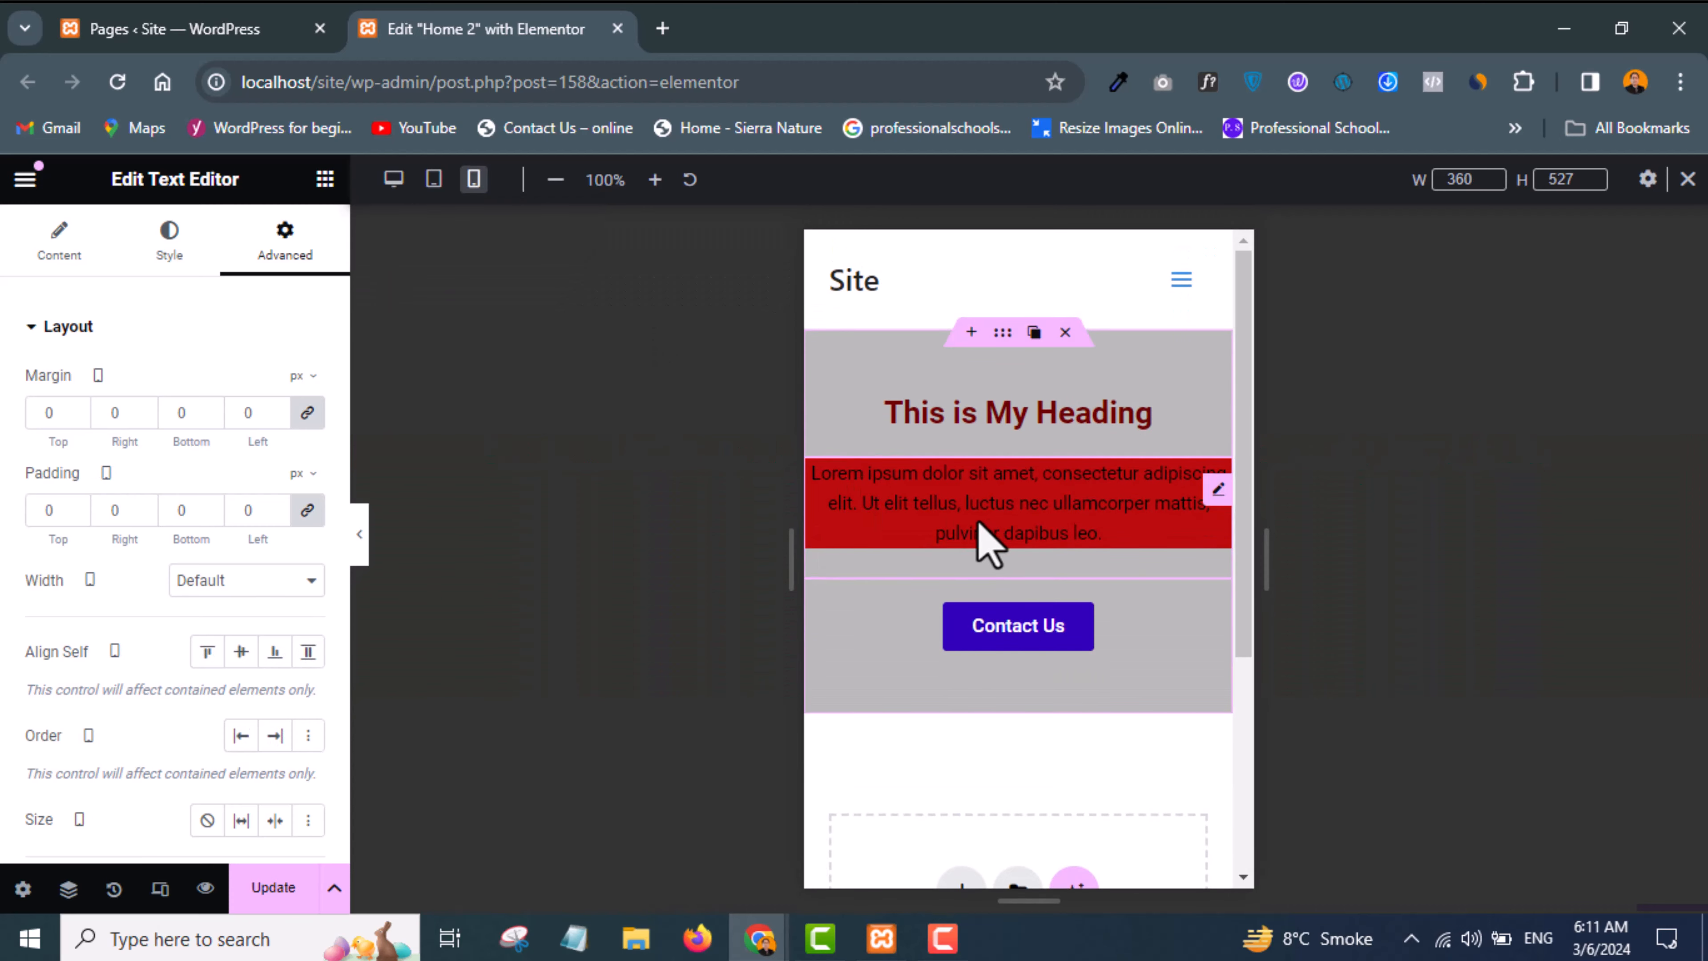
click(392, 185)
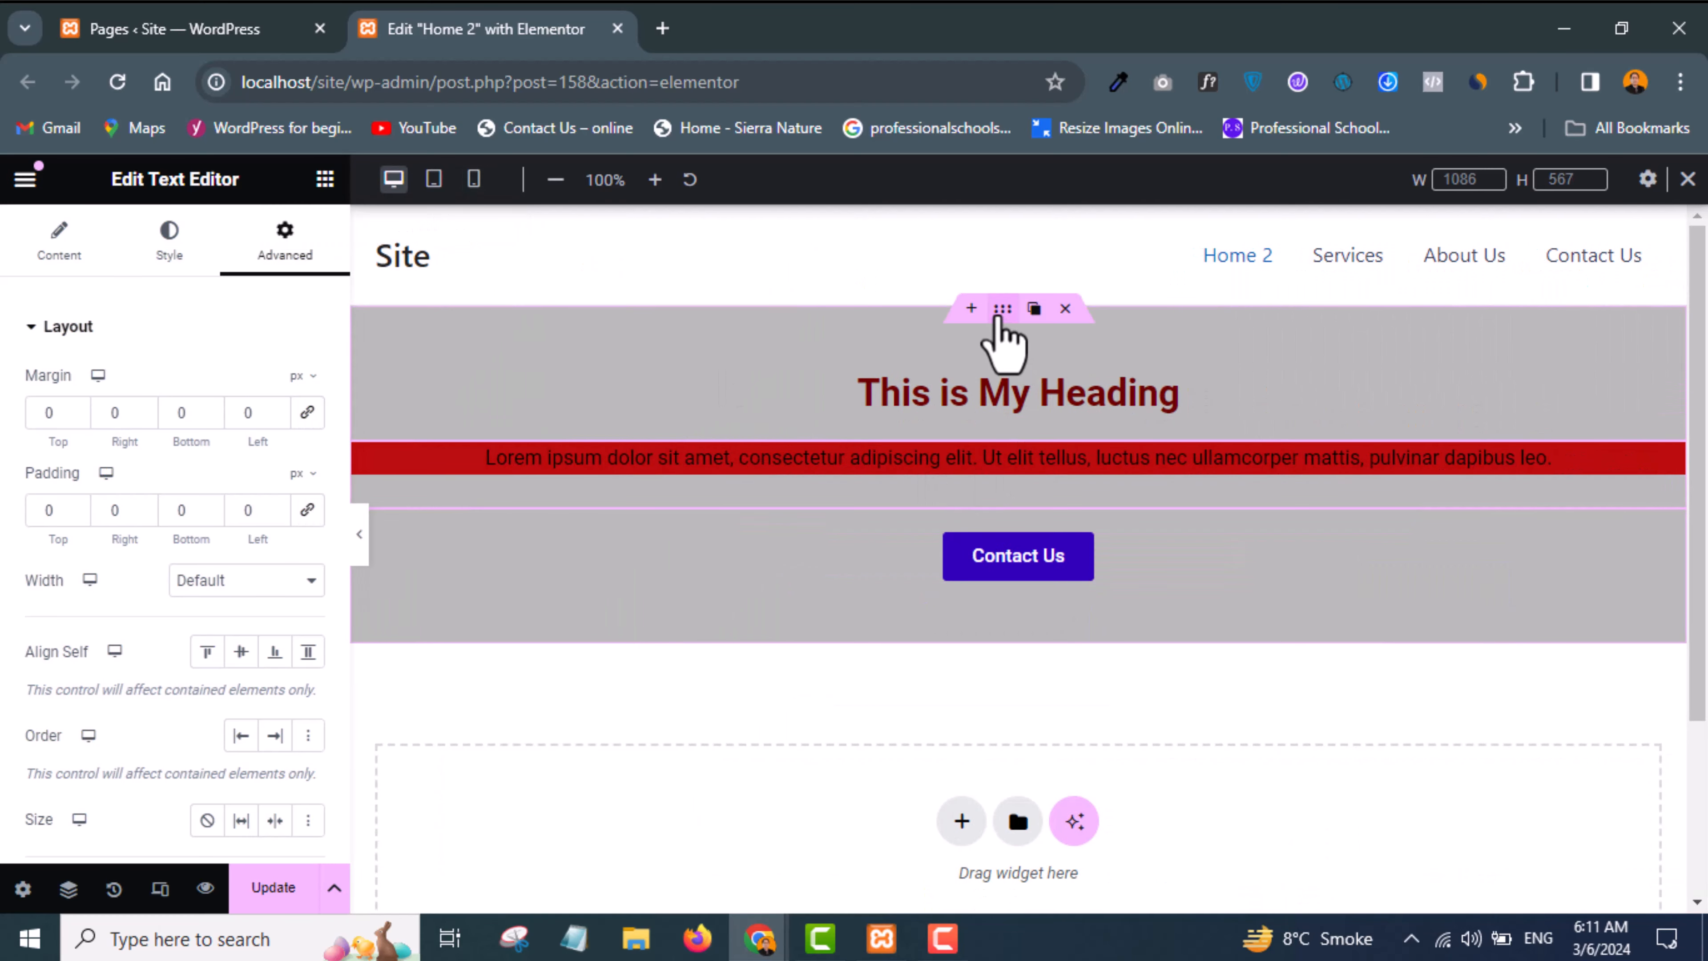
Step: Set the container's left and right desktop padding to 200 px each
click(1001, 316)
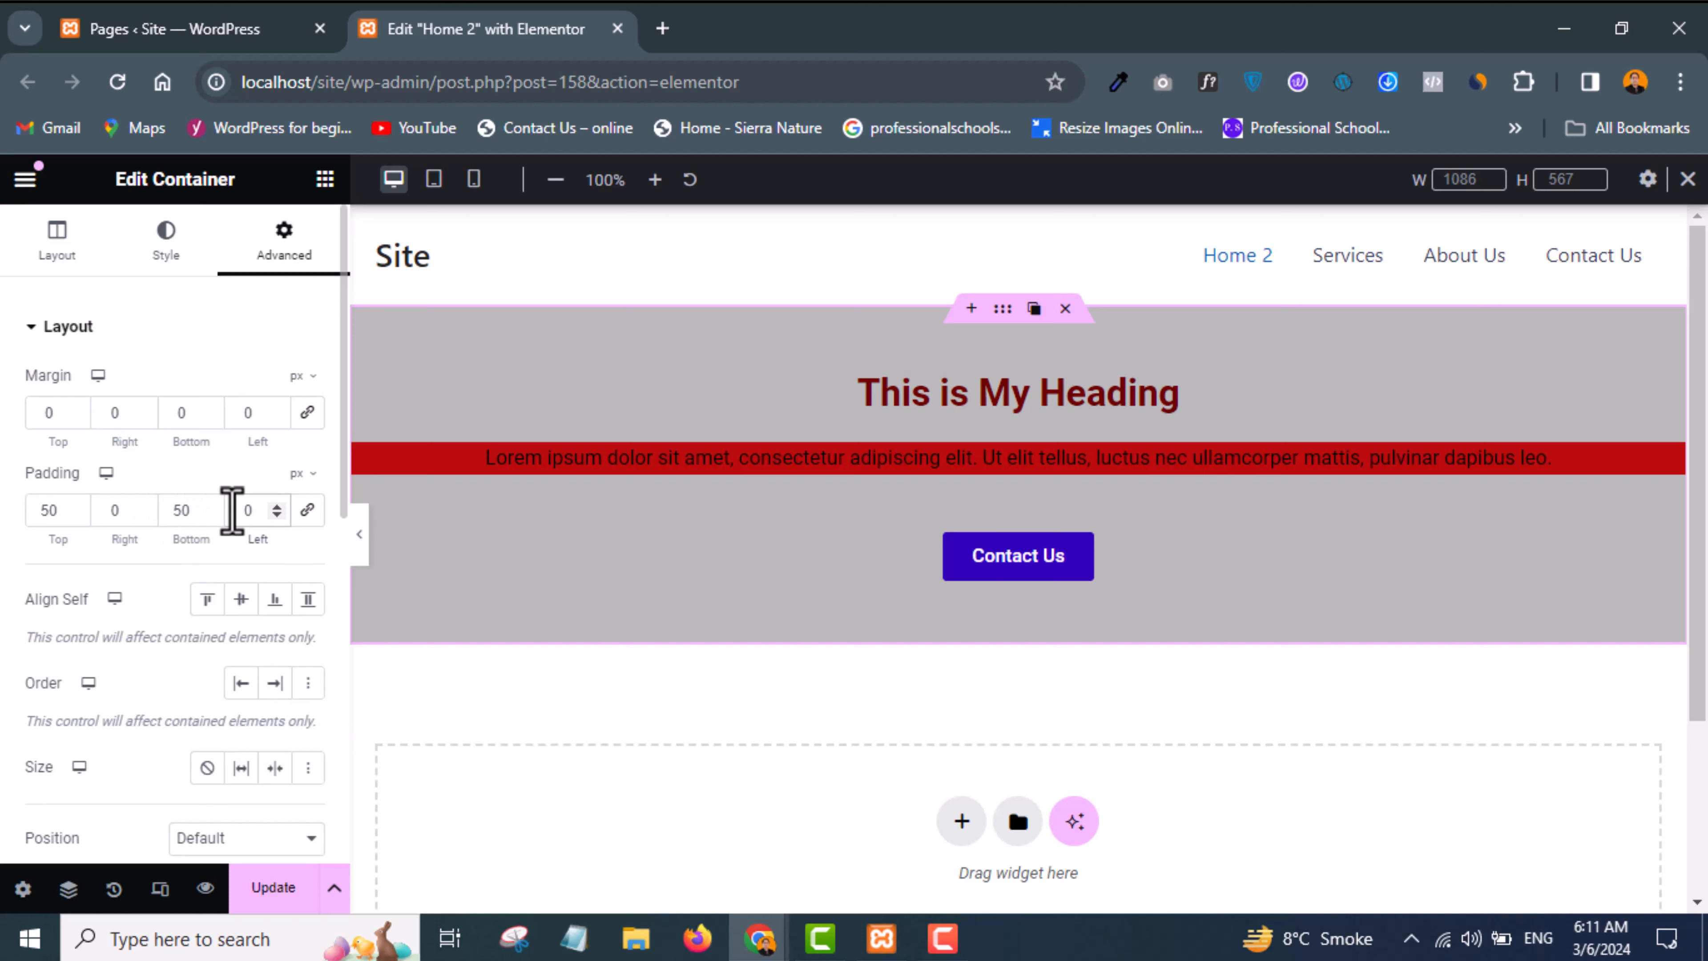
click(231, 510)
text(2000)
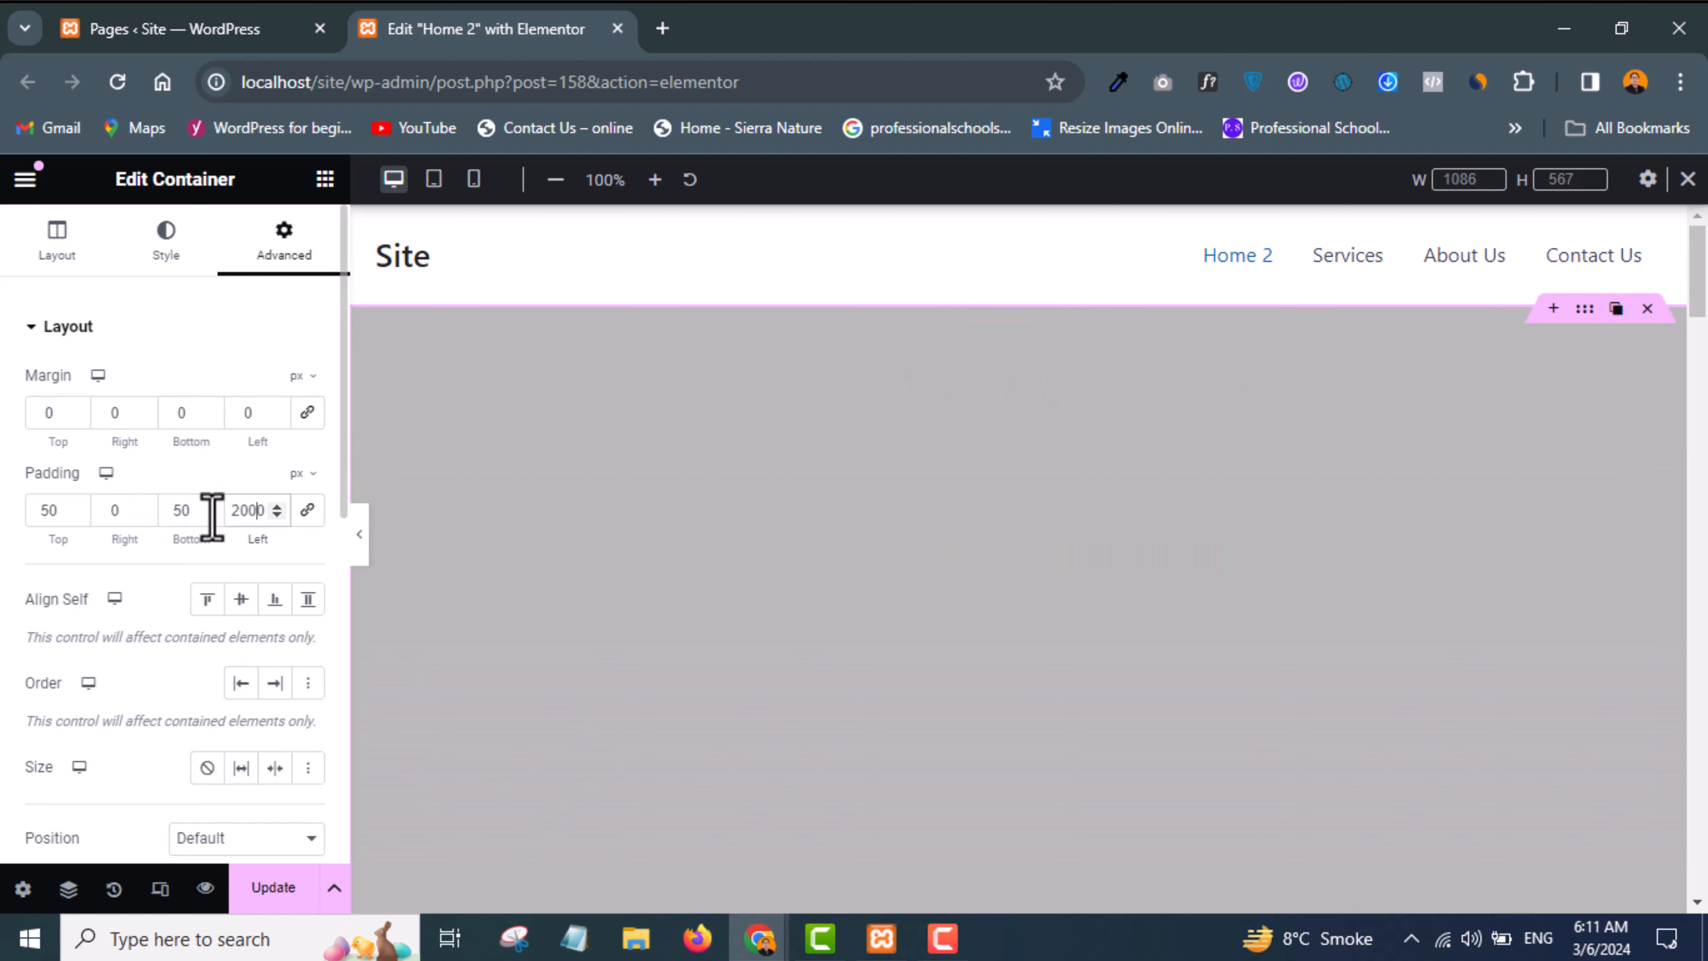
key(BackSpace)
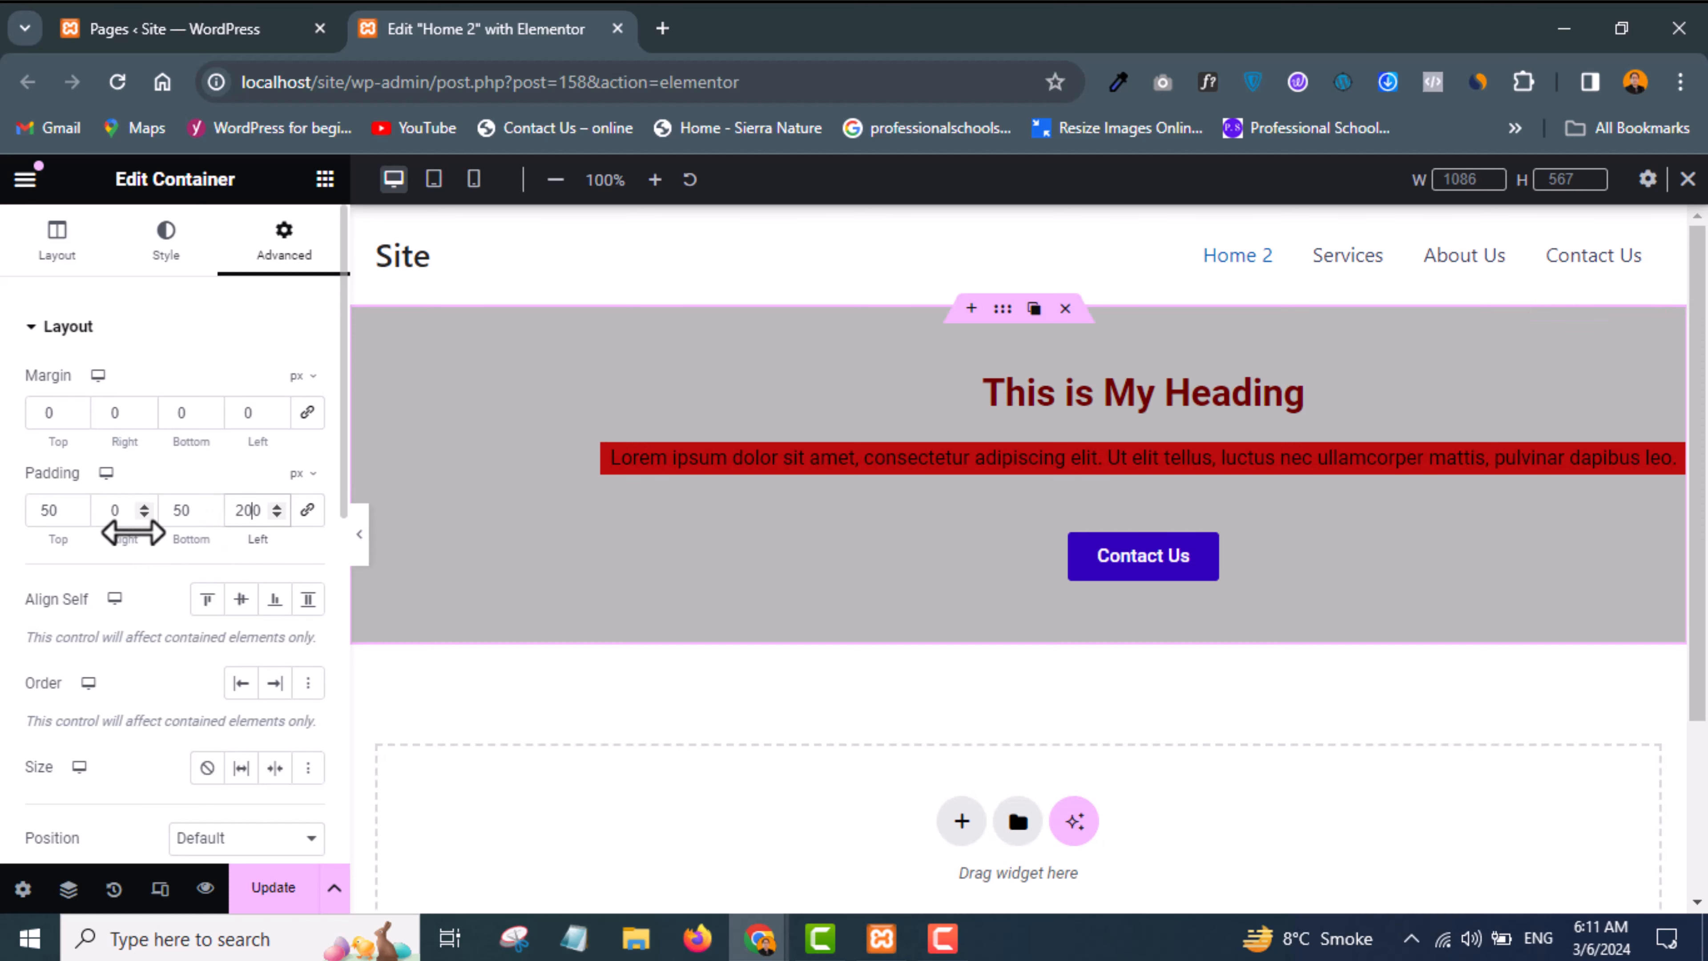
text(2000)
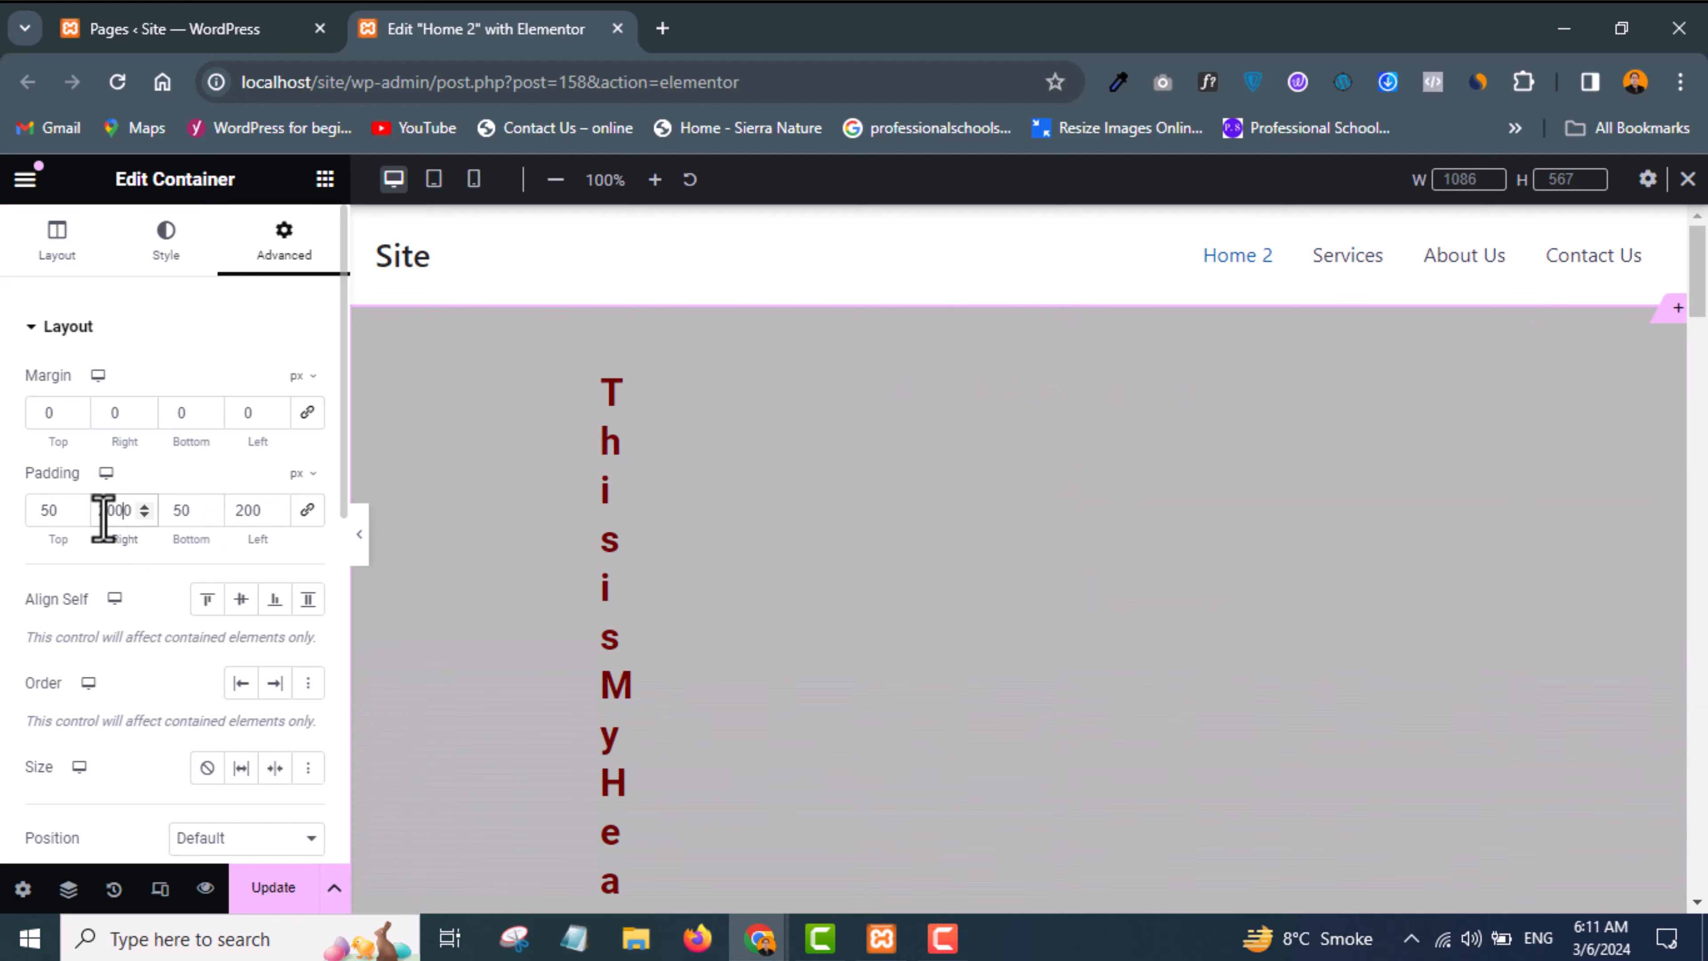
key(BackSpace)
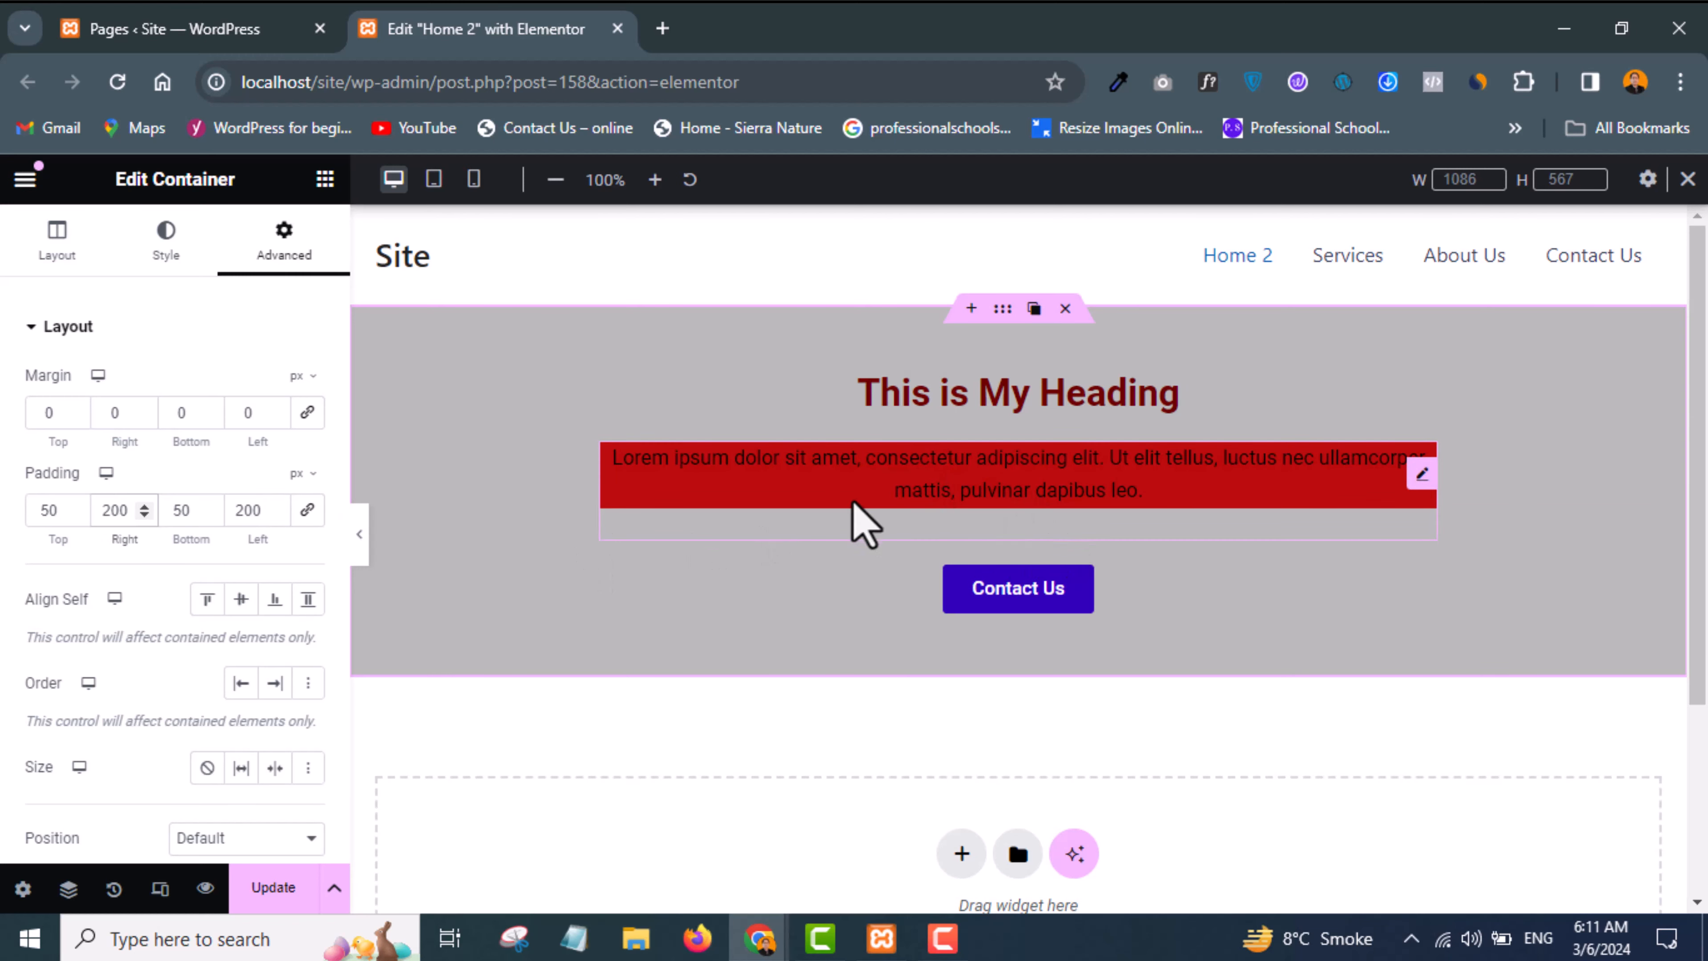
Step: Examine how the container's side padding affects the heading, text and button in mobile portrait view, and return to desktop view
click(948, 496)
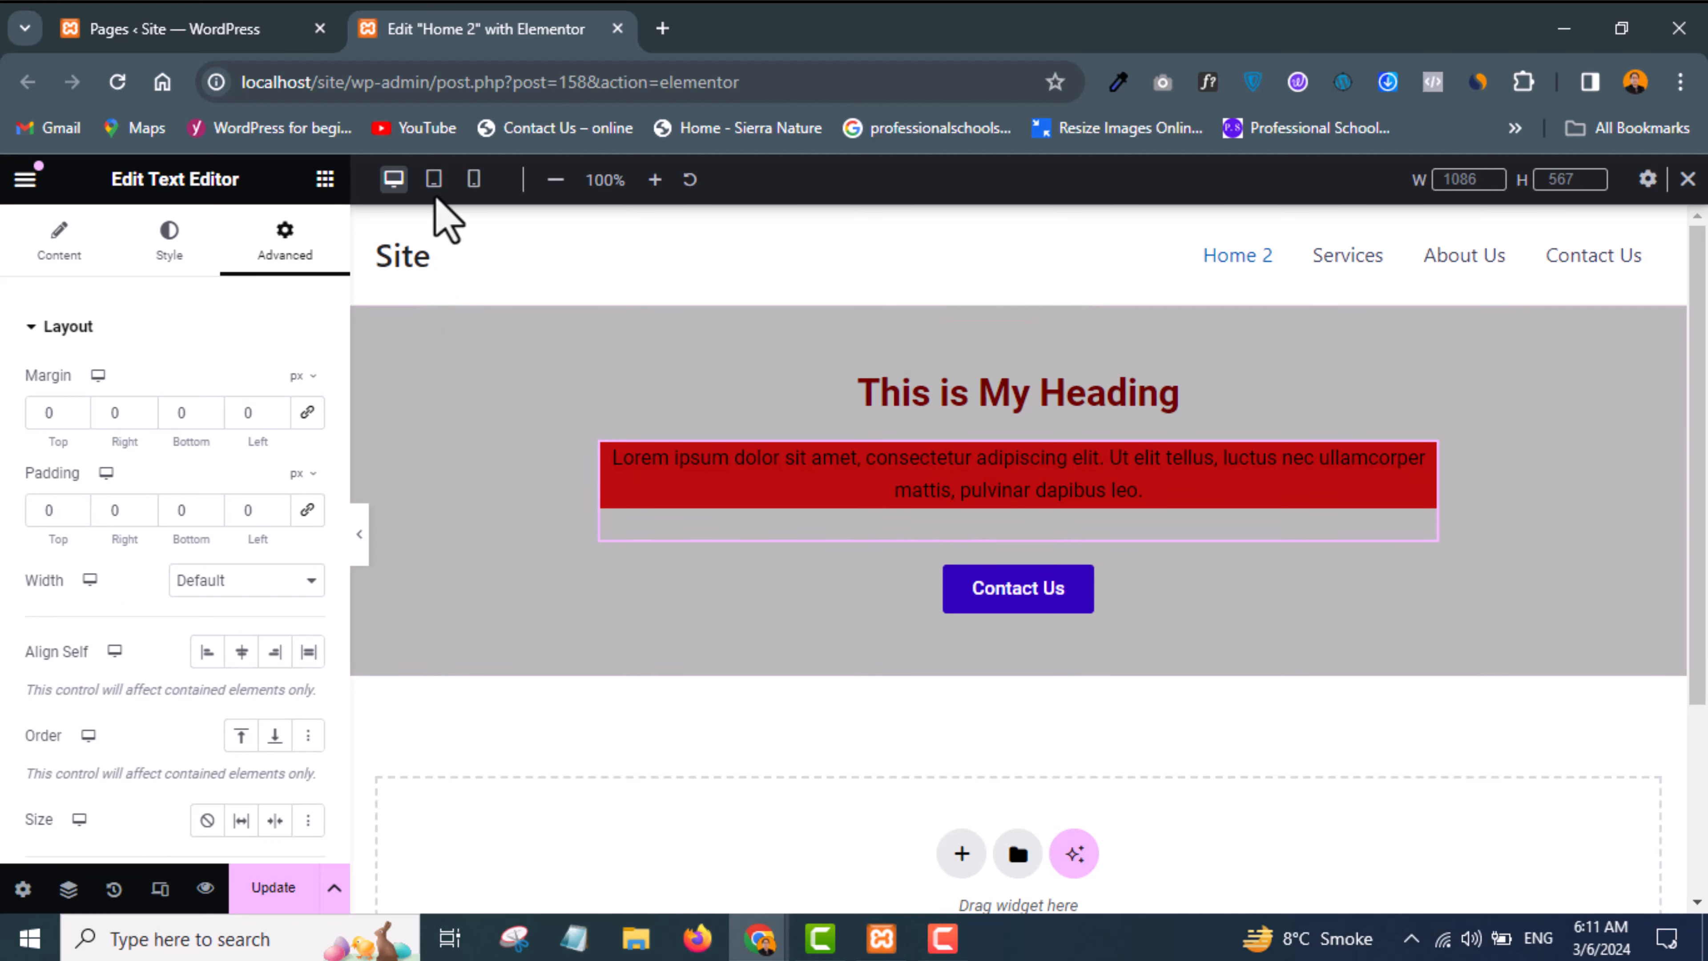
click(474, 179)
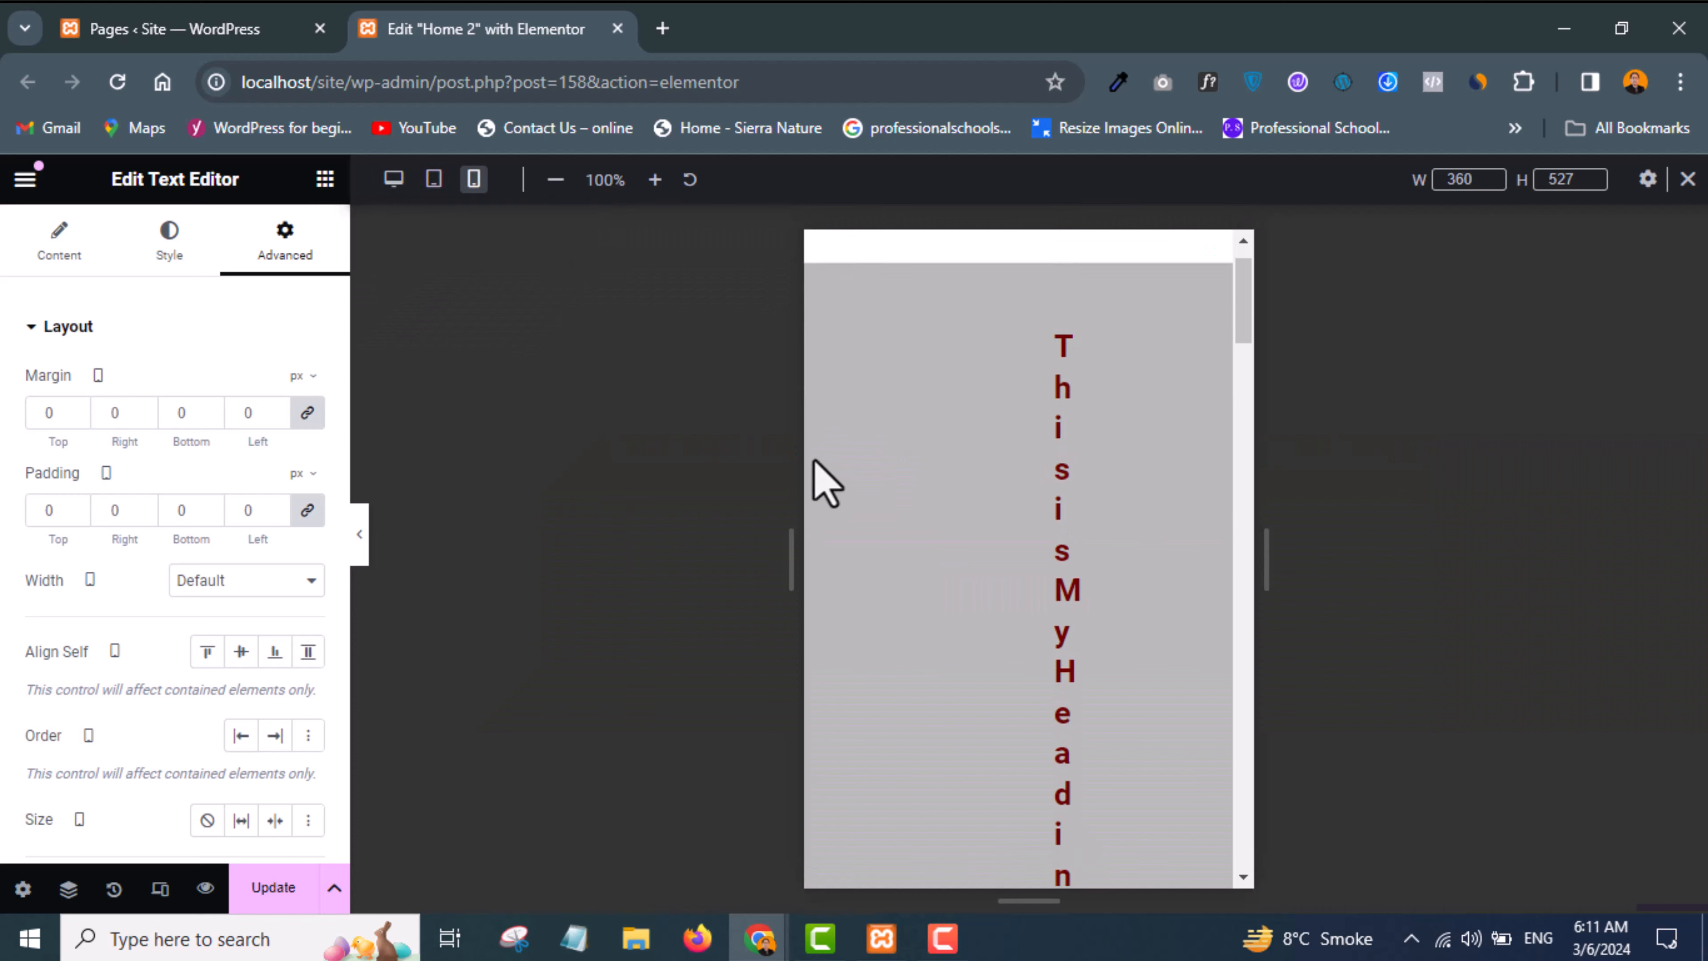
scroll(1105, 679, down, 20)
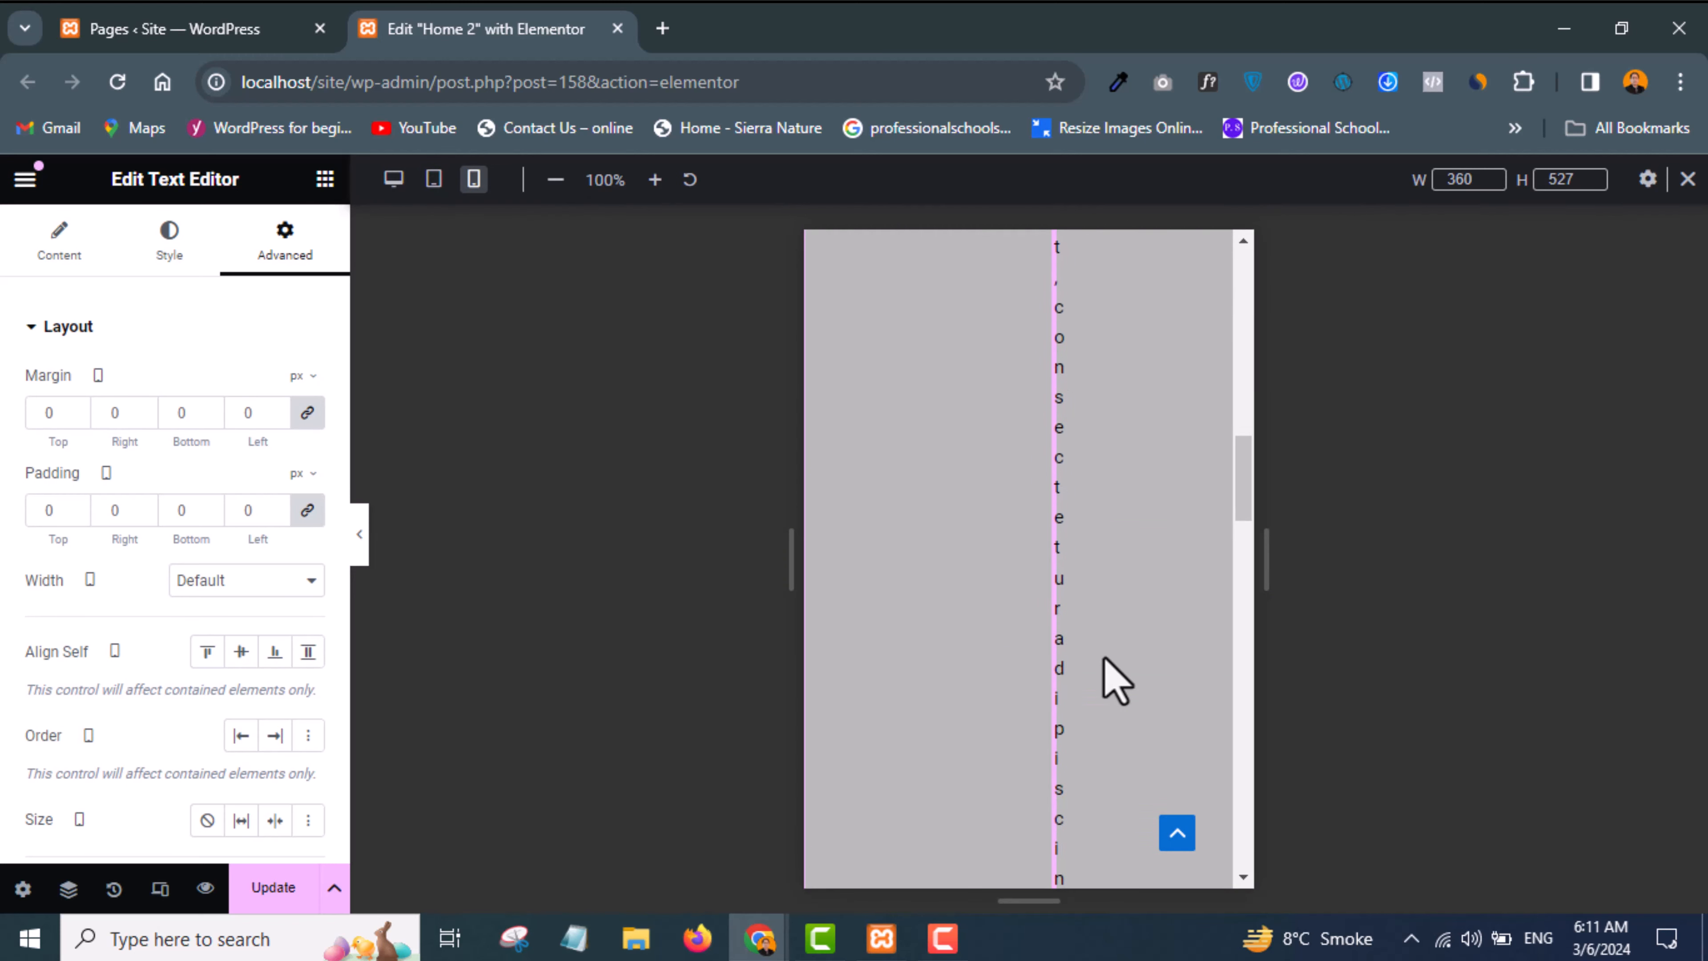
scroll(1105, 661, down, 15)
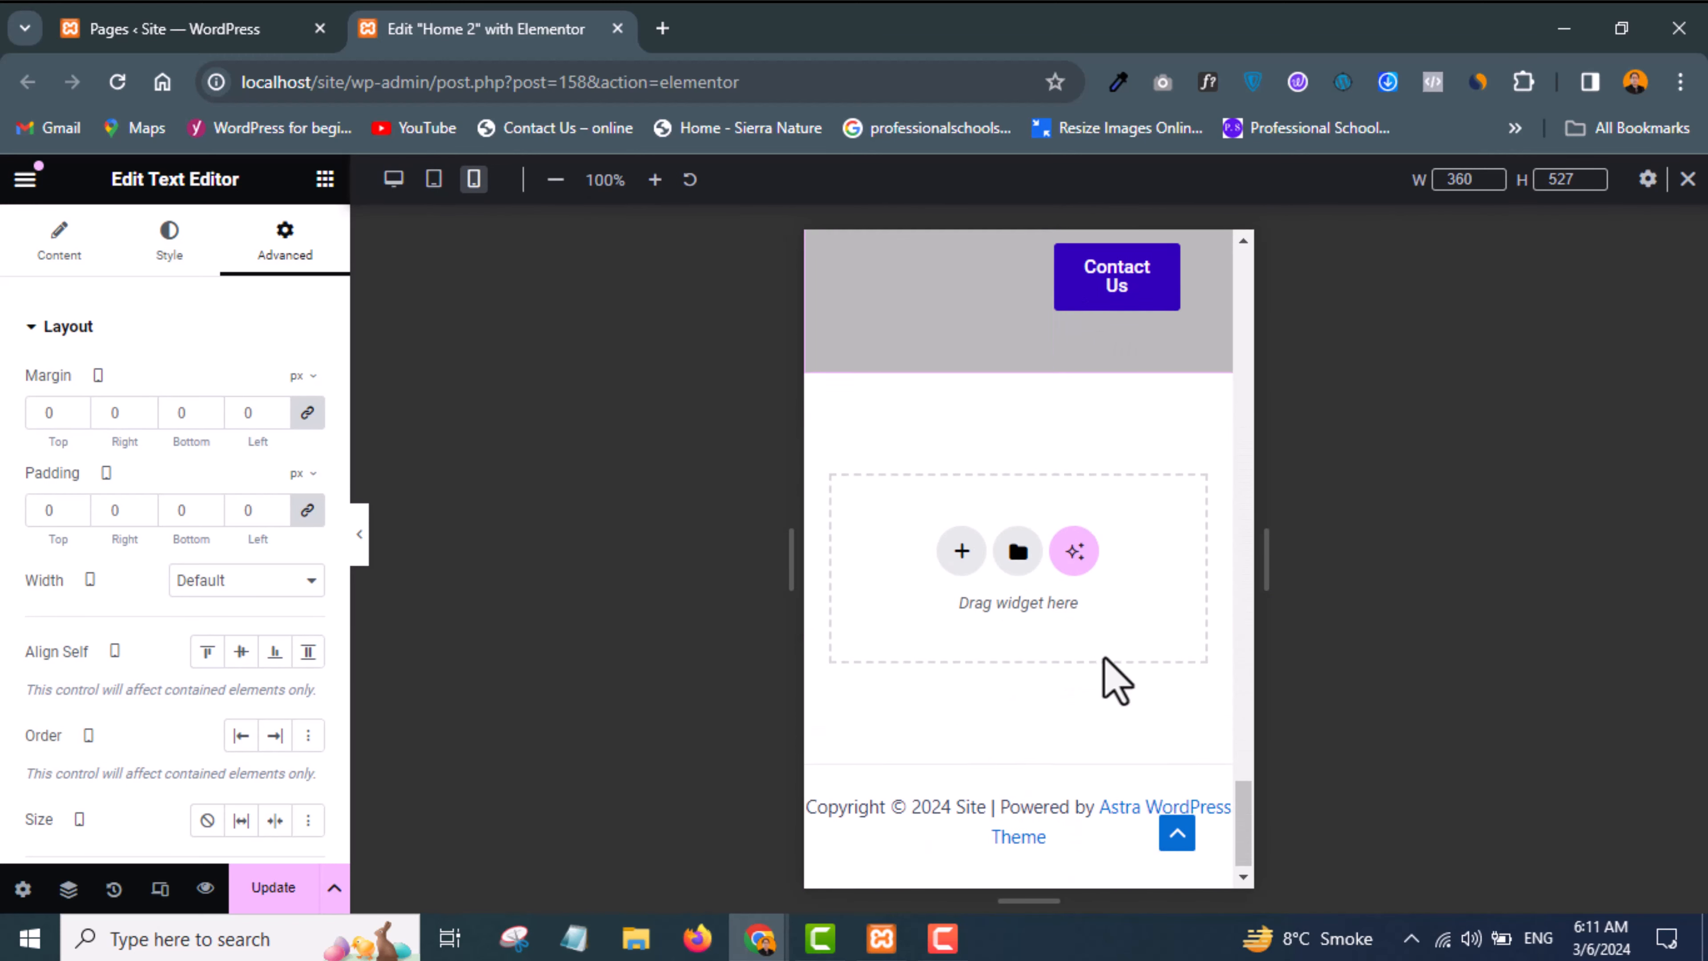
scroll(1104, 658, up, 15)
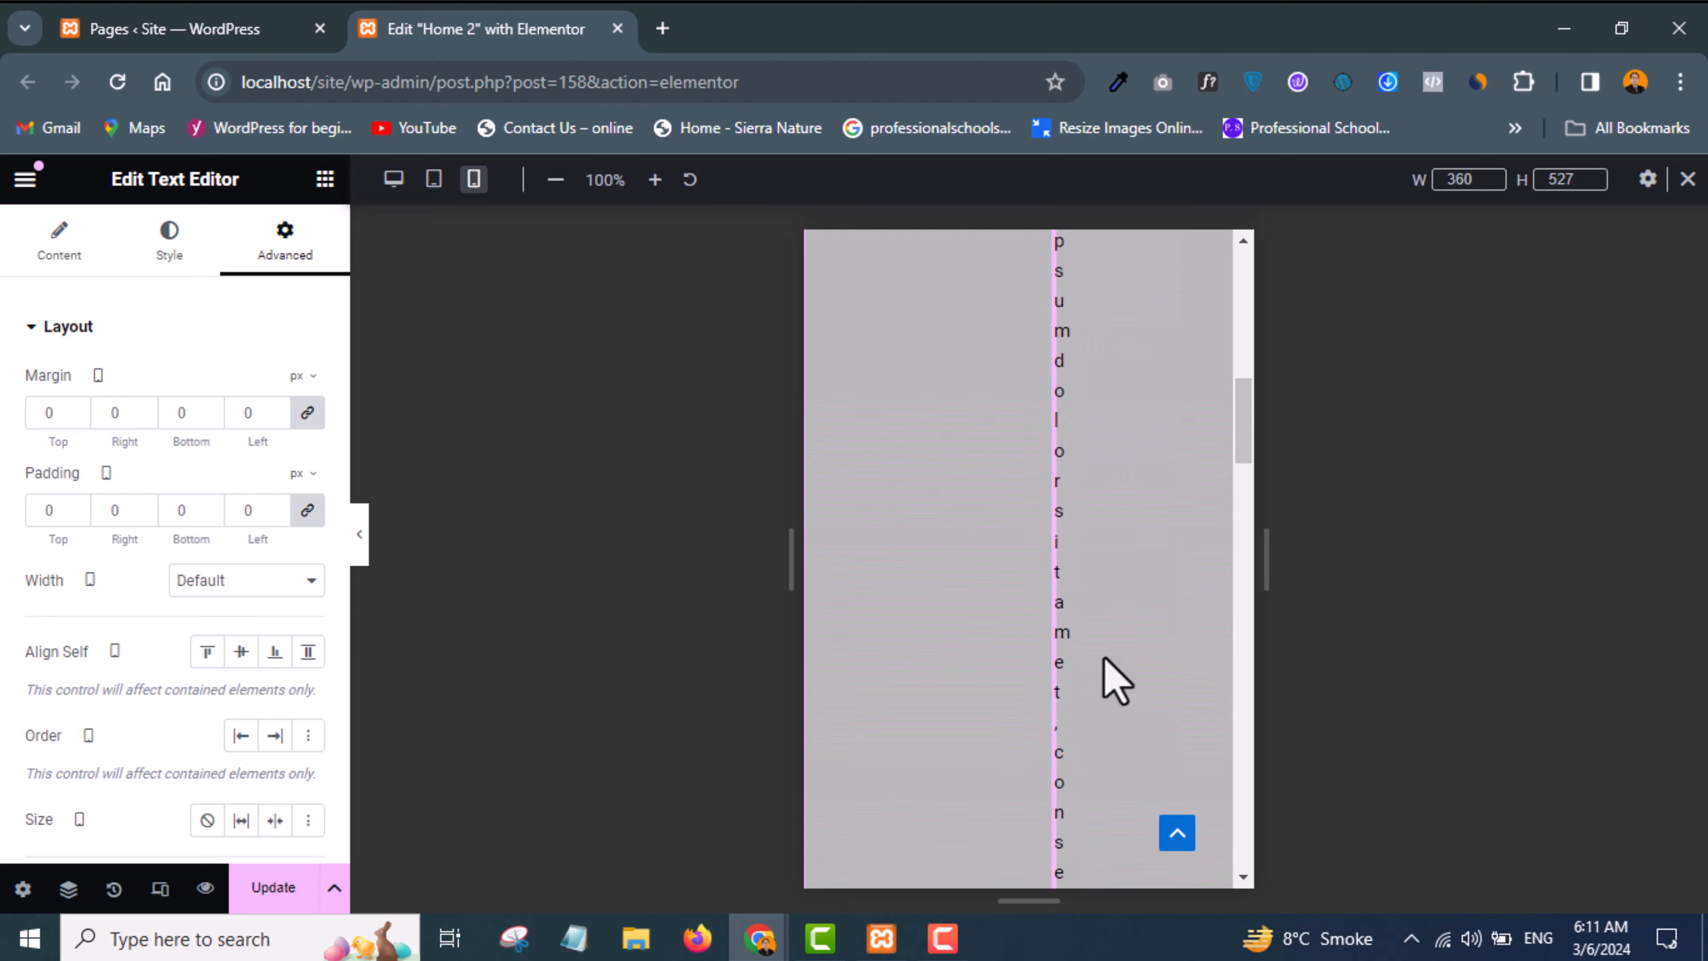
scroll(1106, 679, up, 8)
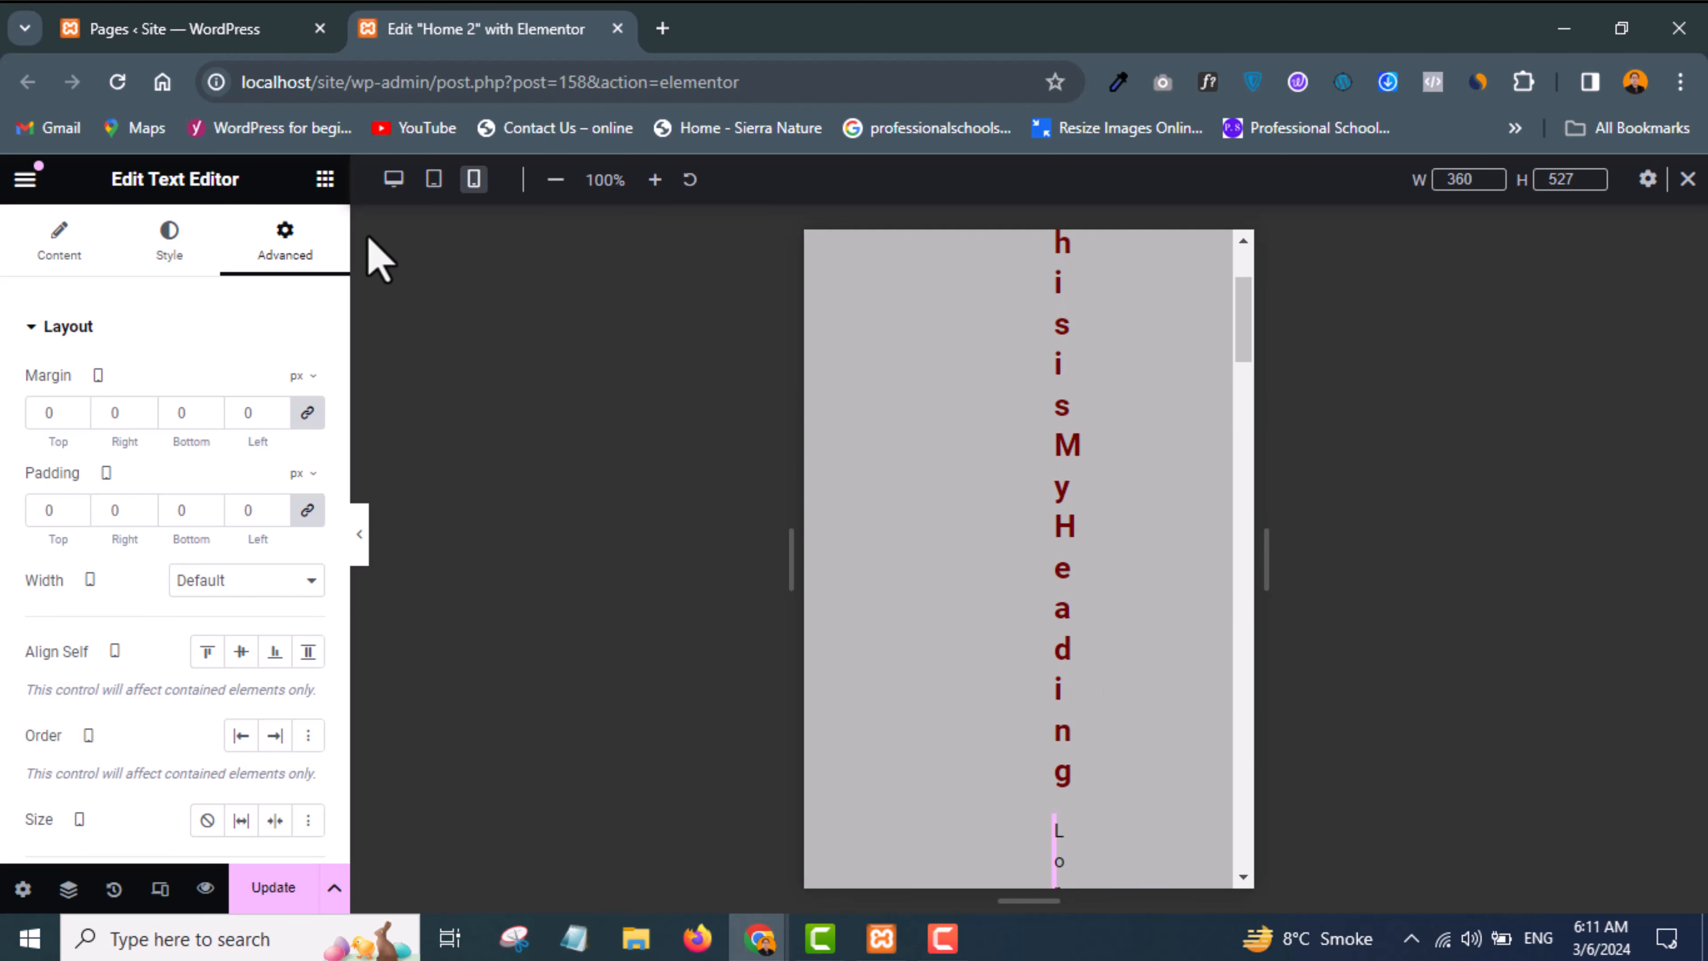
click(393, 179)
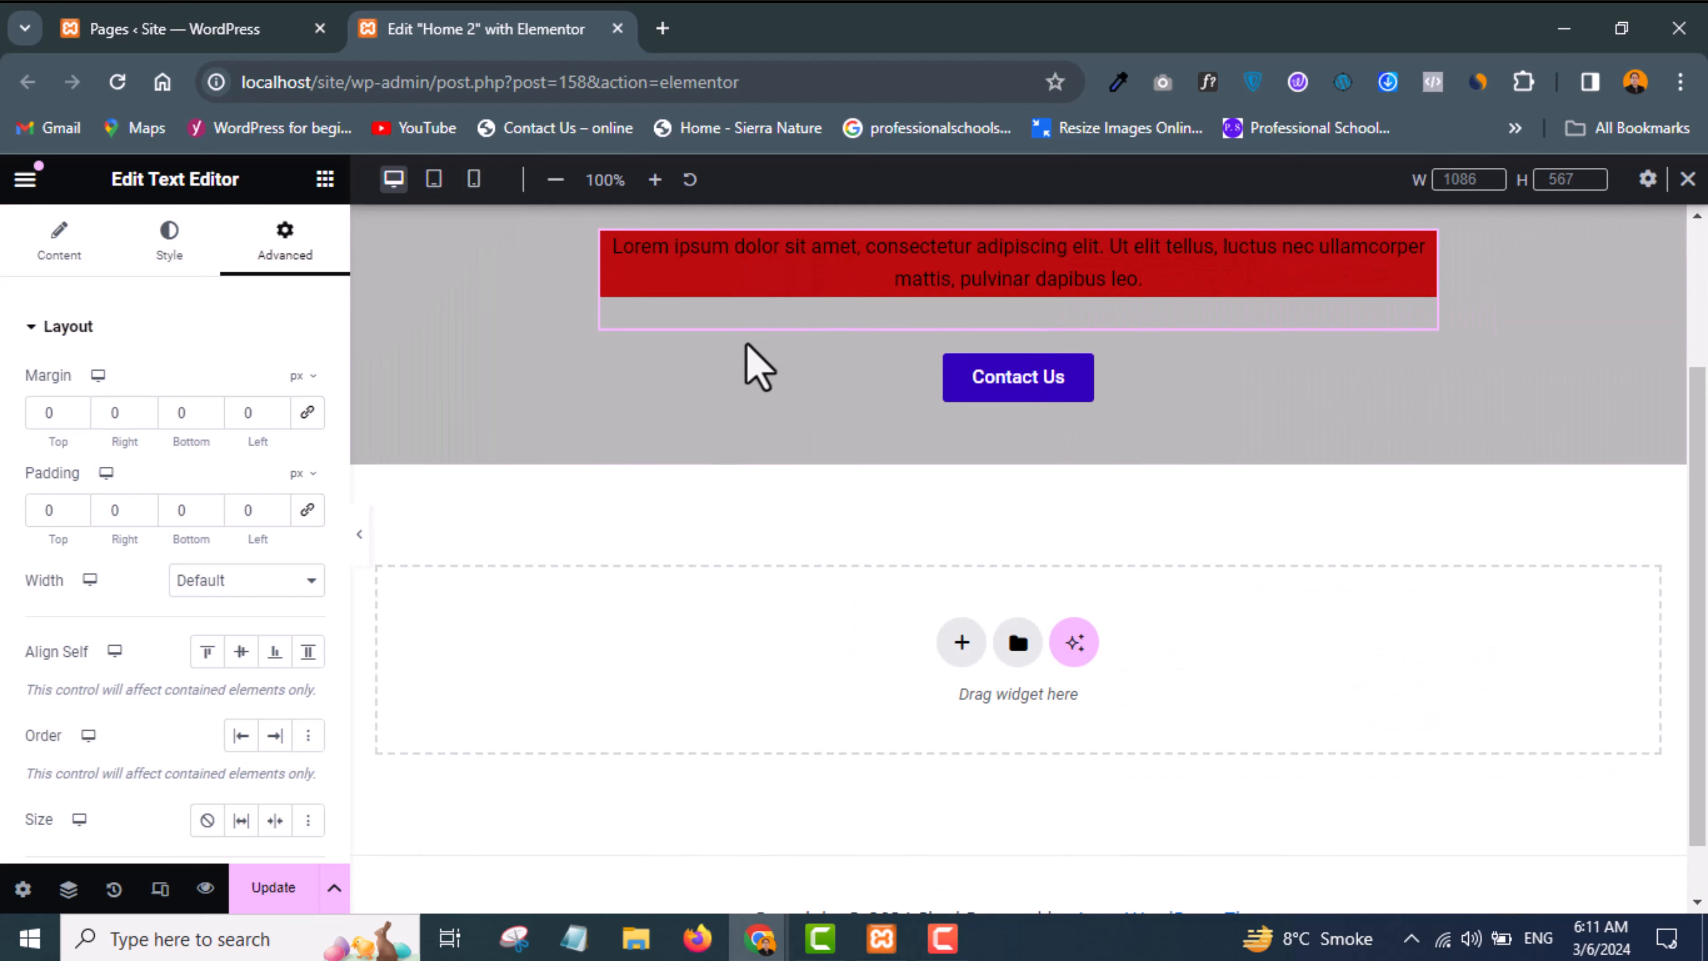
scroll(750, 360, up, 3)
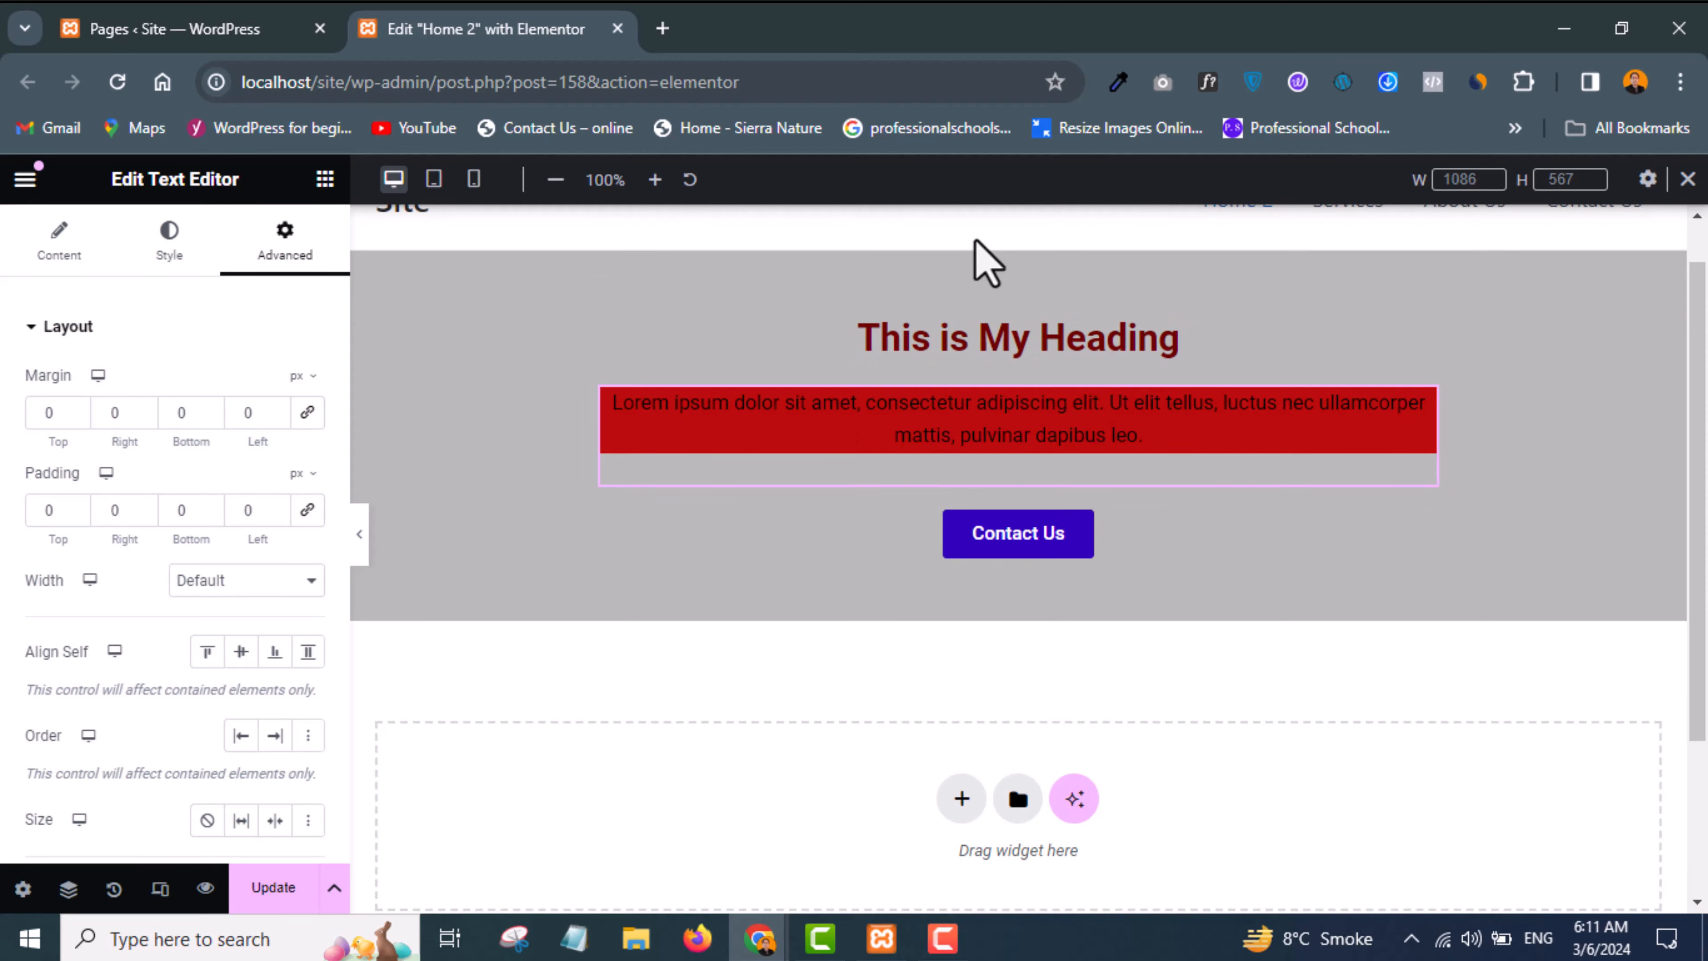
Step: Set the container's mobile padding to 0 on all four linked sides and update the page
click(1002, 289)
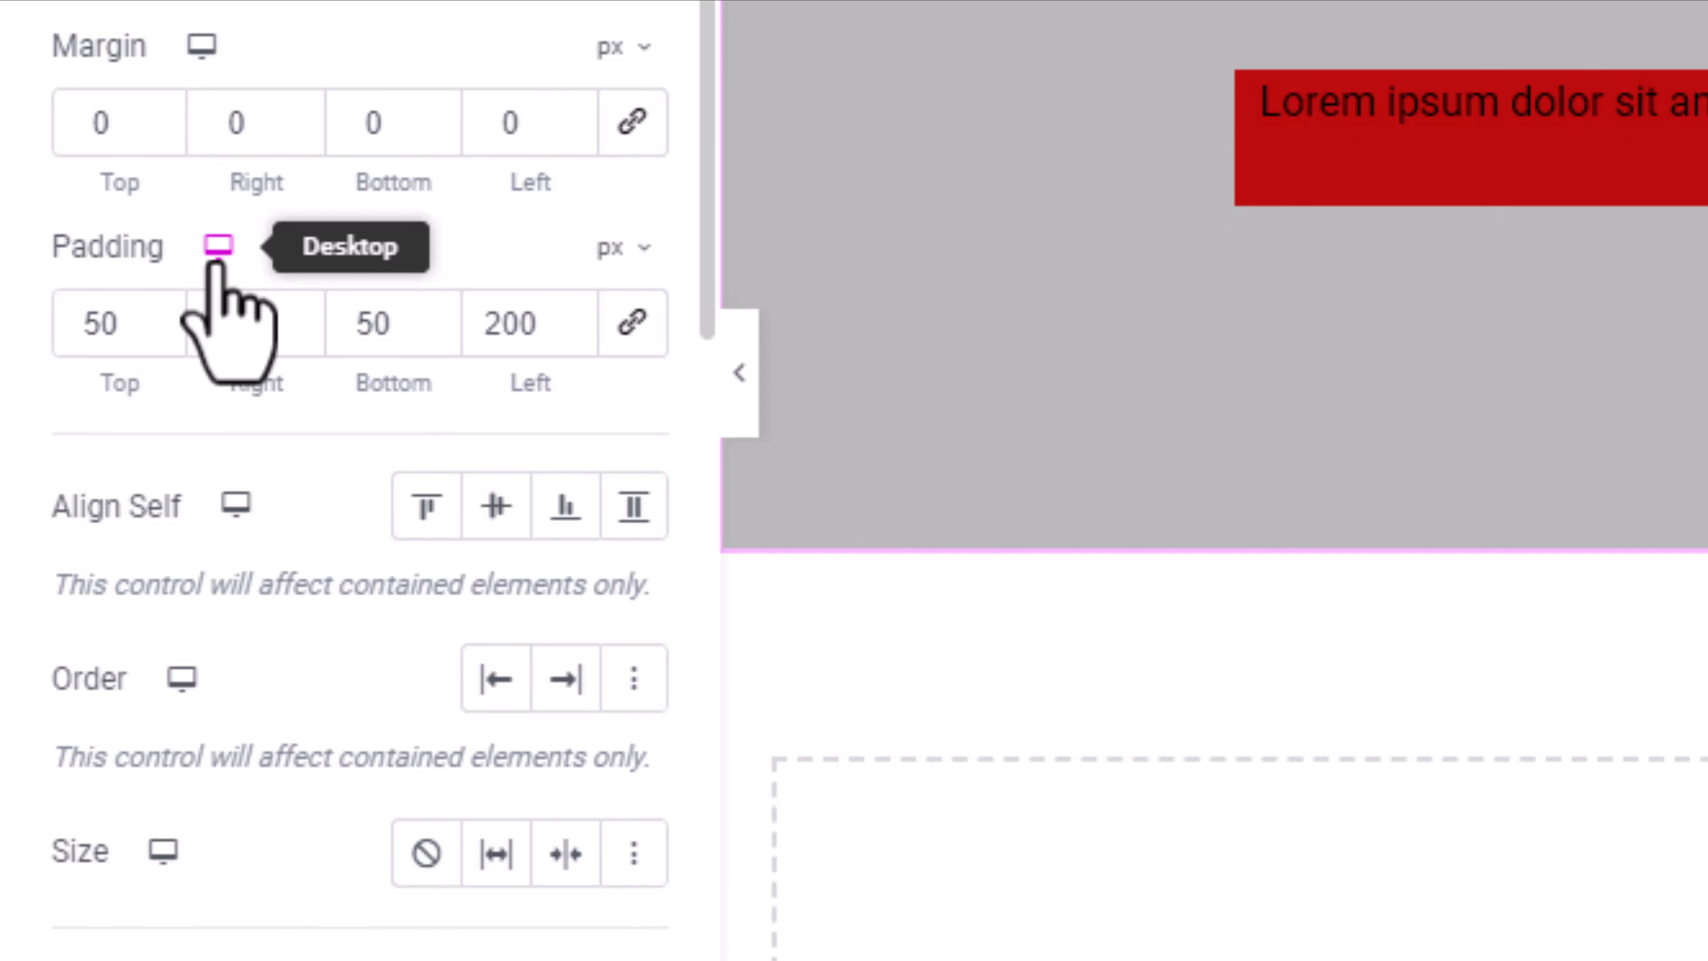
click(217, 248)
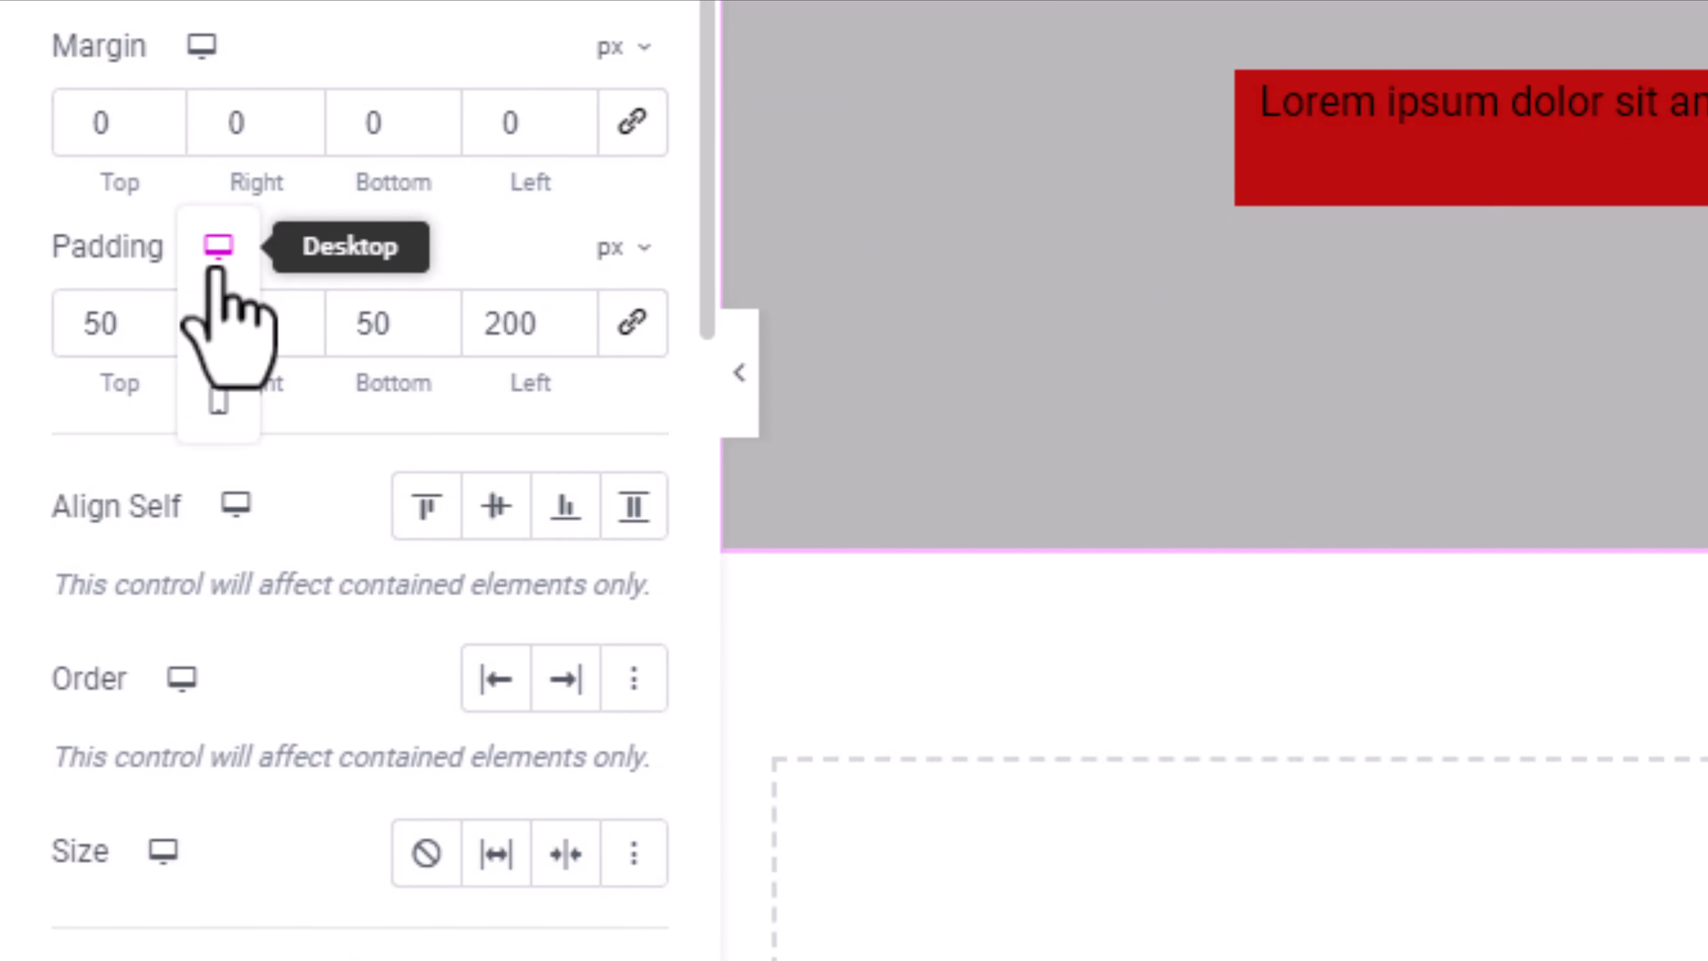
click(217, 399)
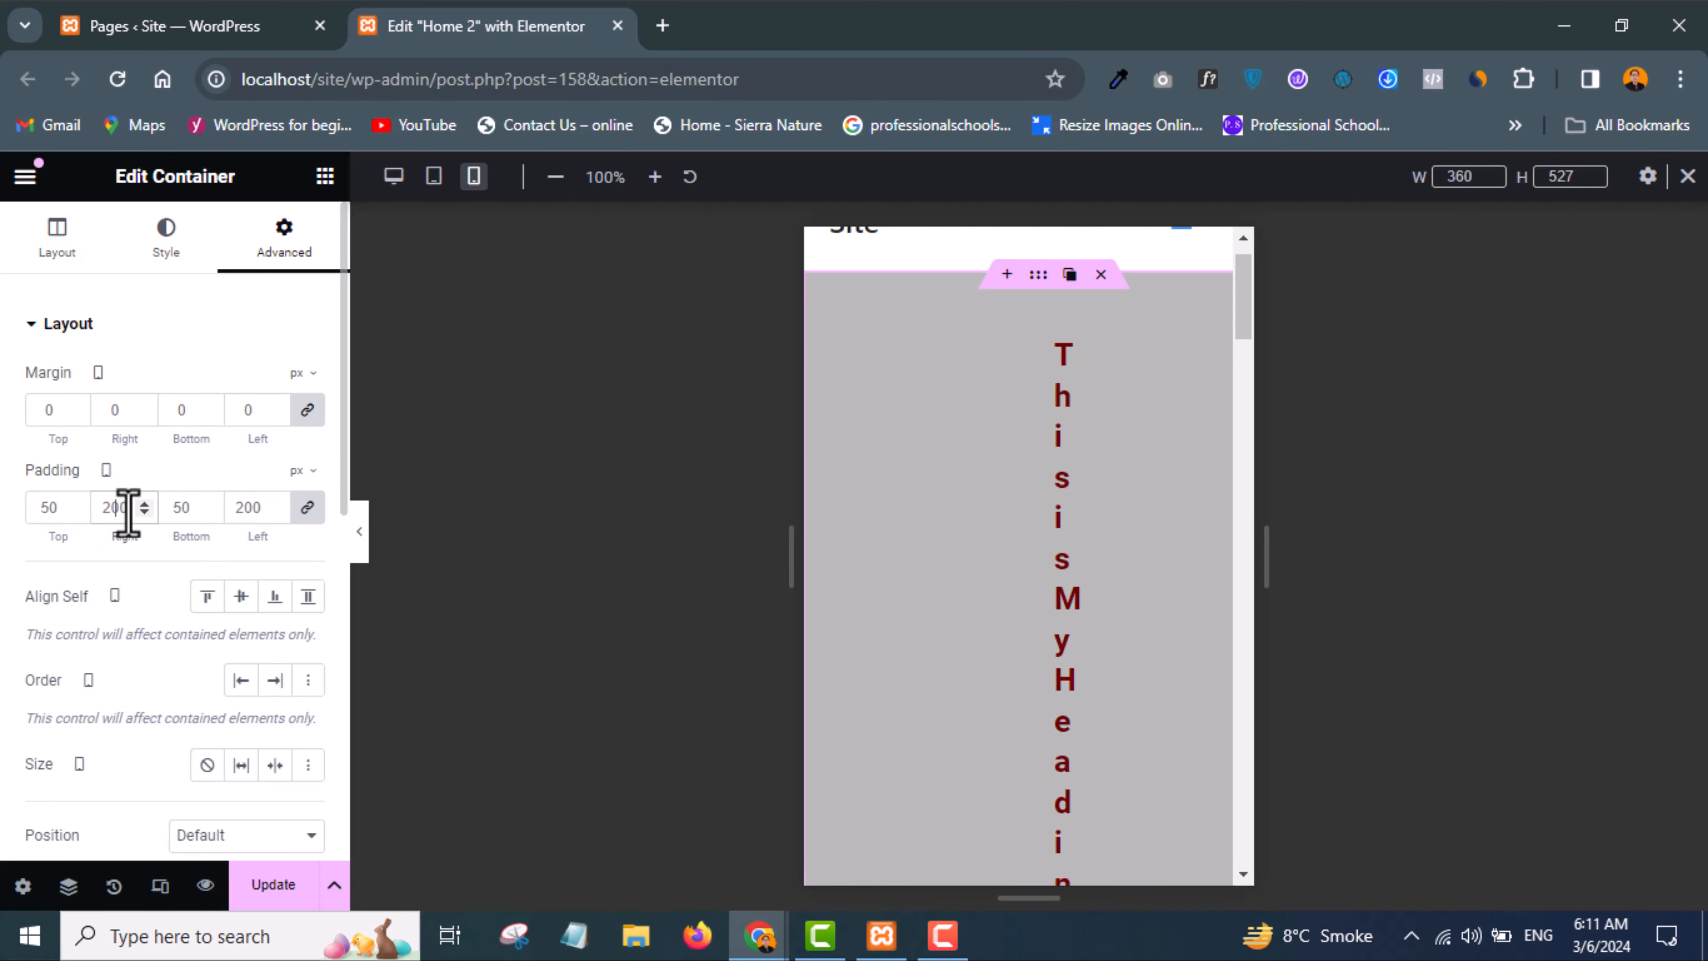
text(0)
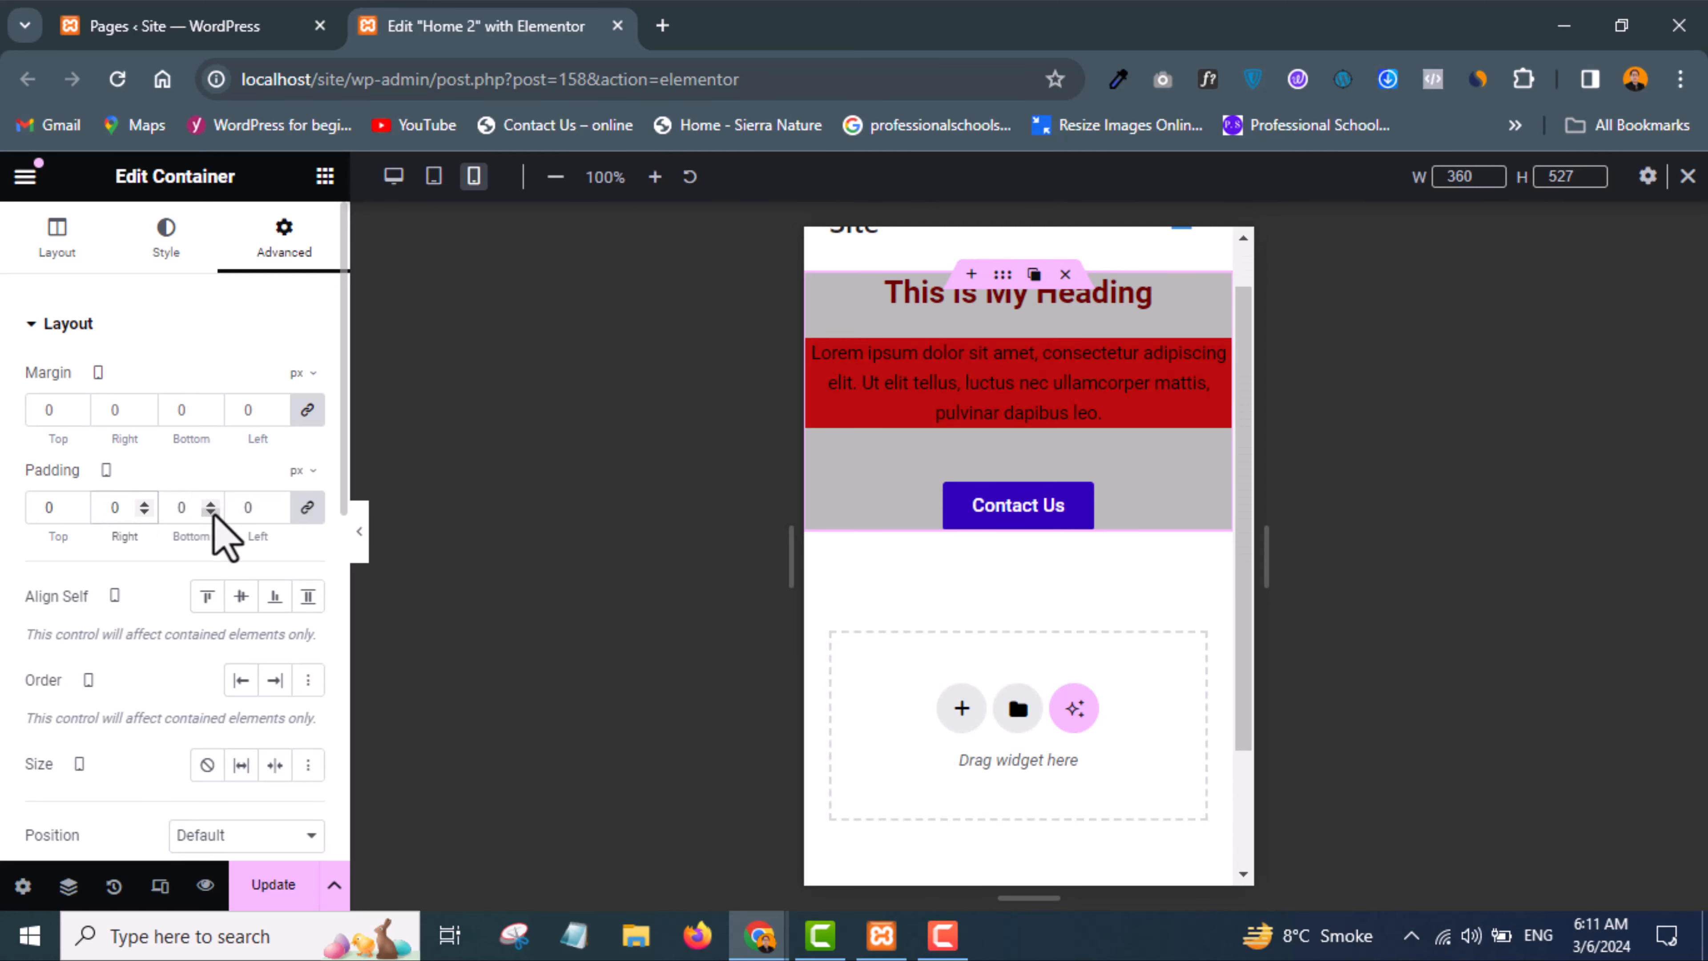
click(268, 886)
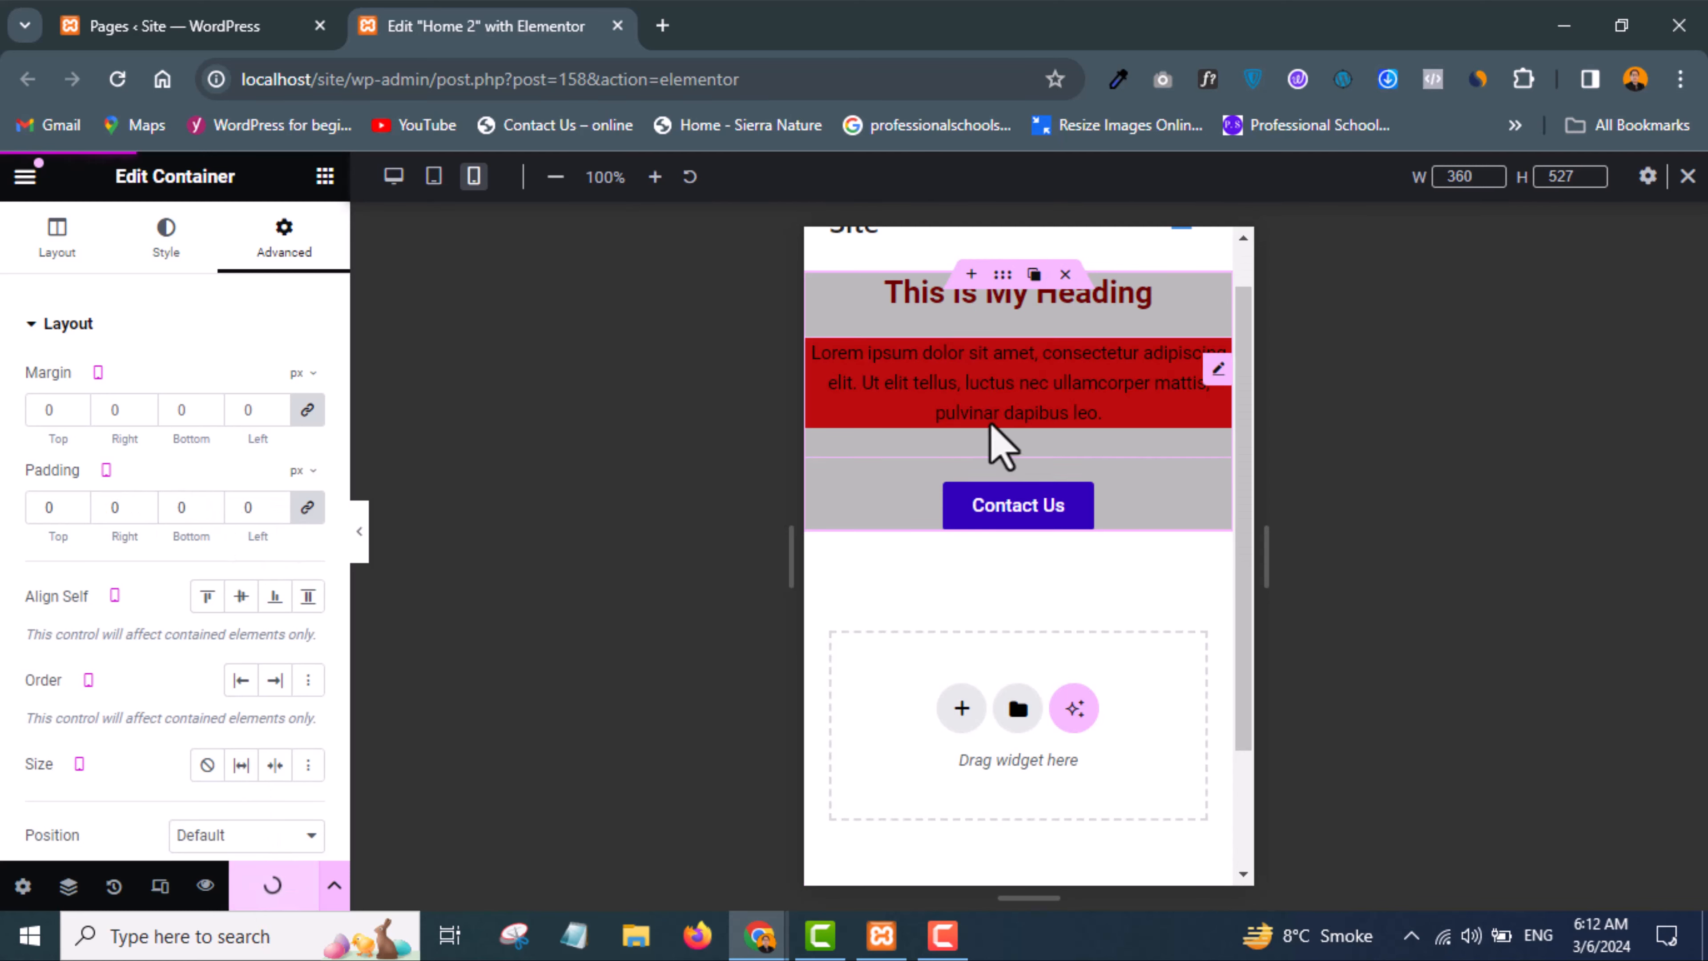
Step: Compare the container's layout in the mobile portrait and desktop views, finishing in the desktop view
scroll(992, 431, up, 1)
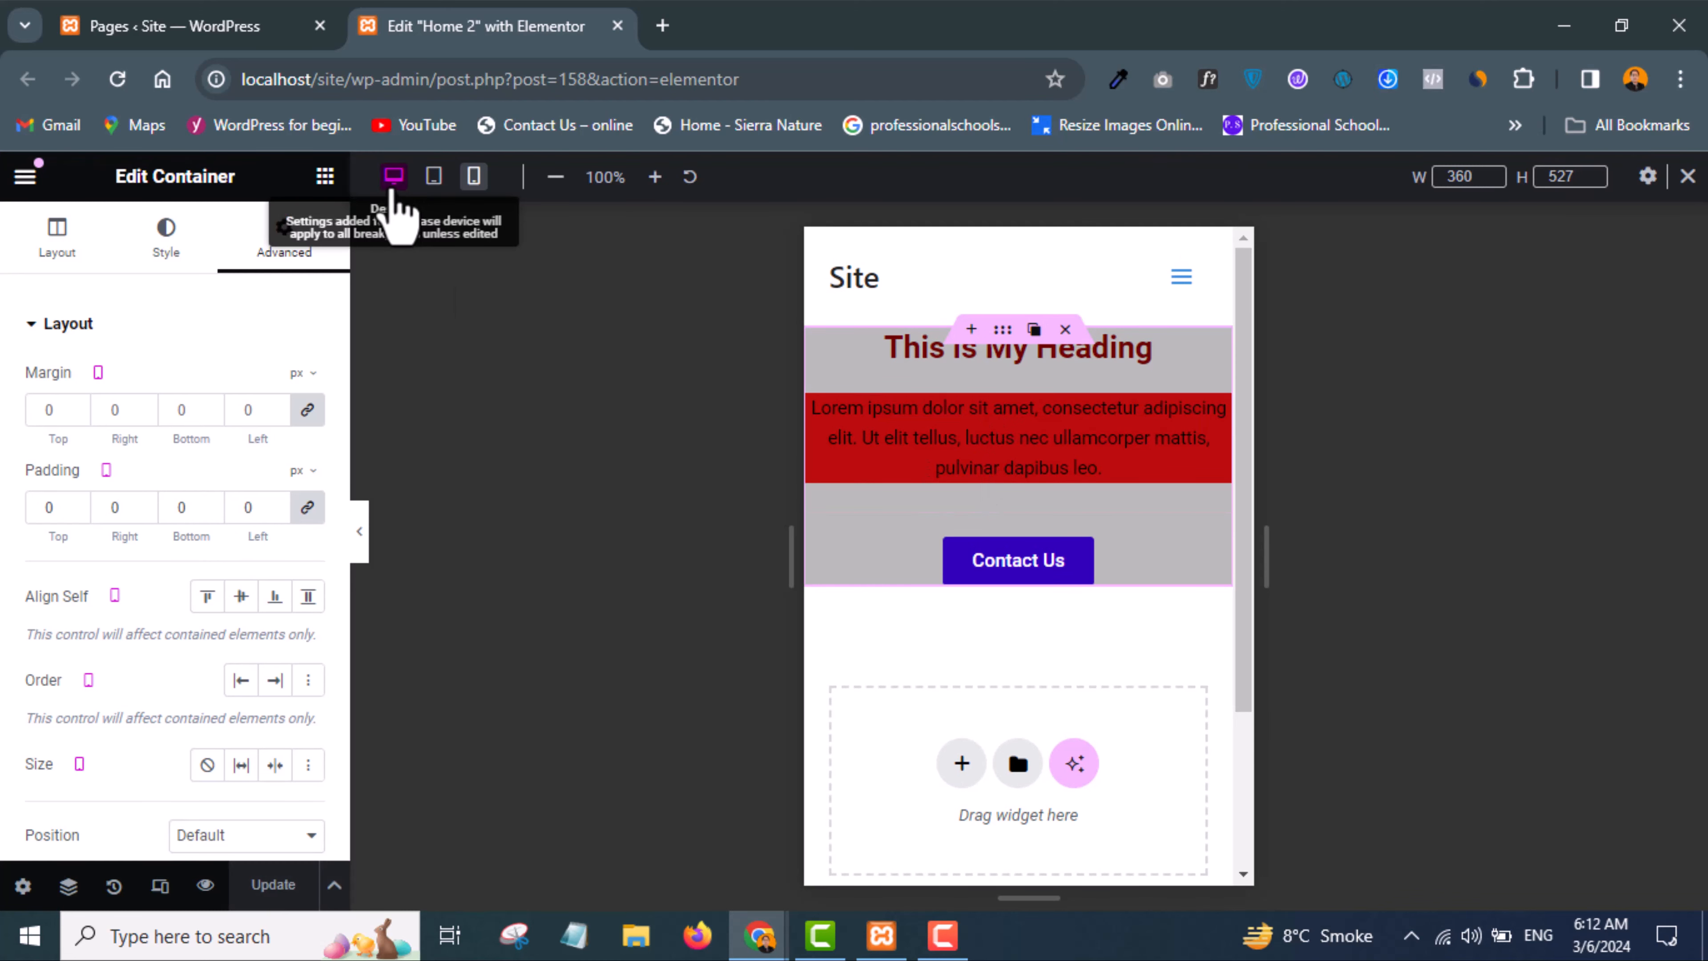
click(394, 176)
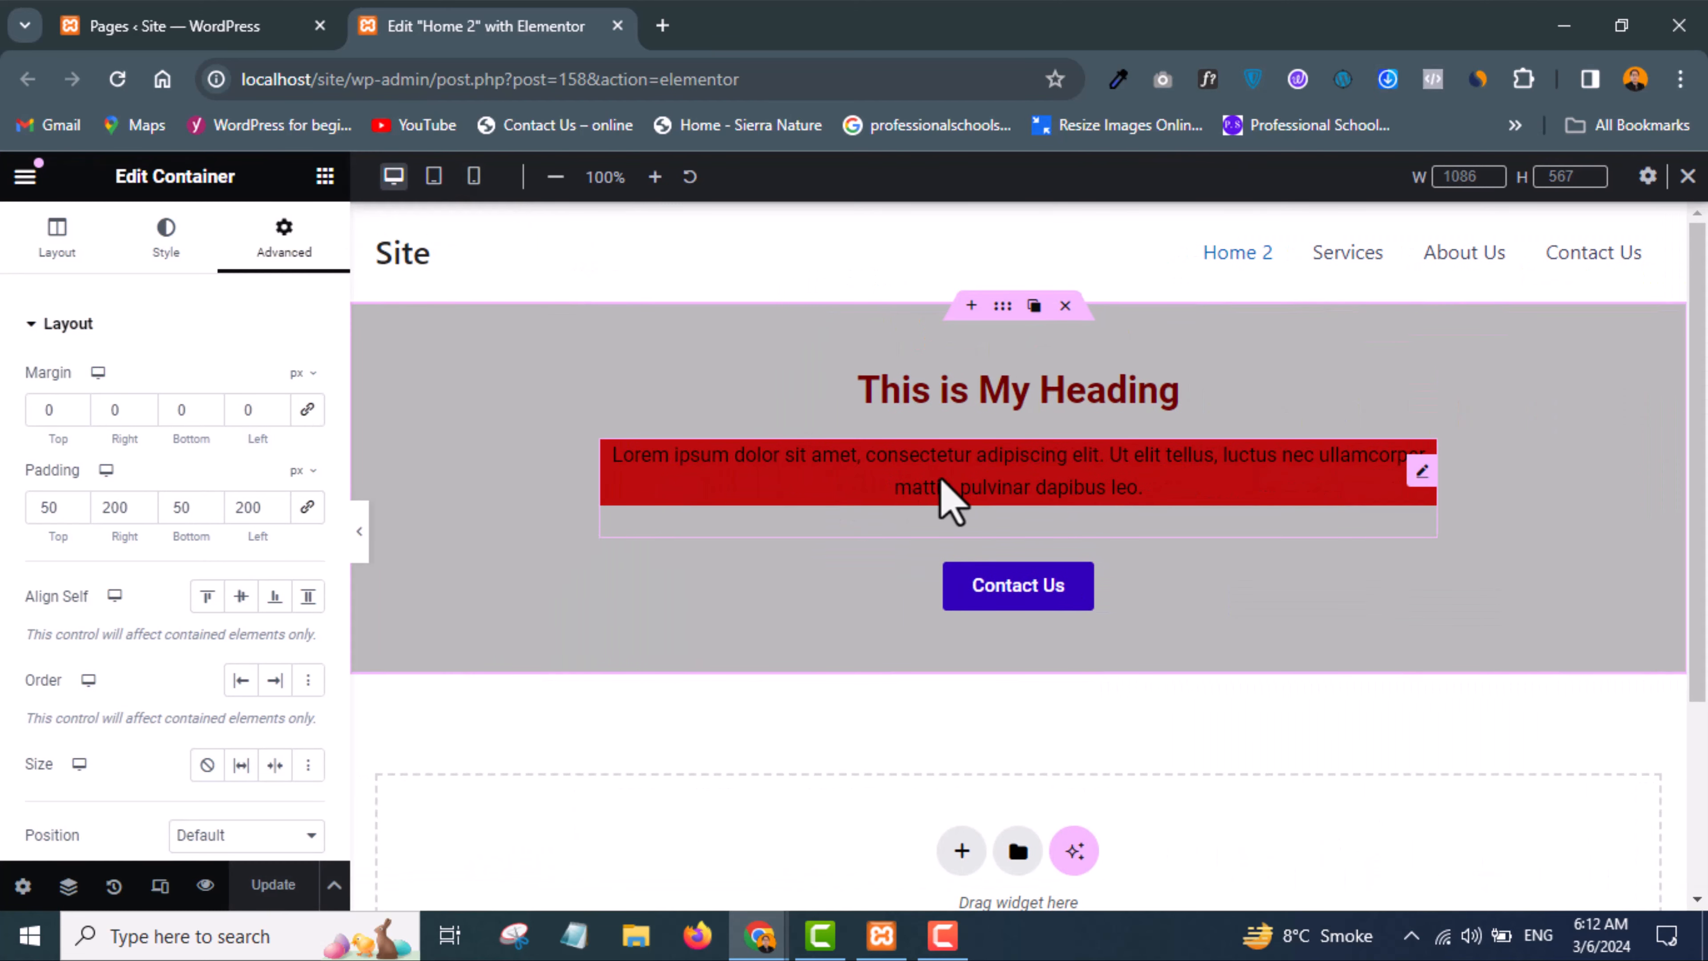
click(473, 180)
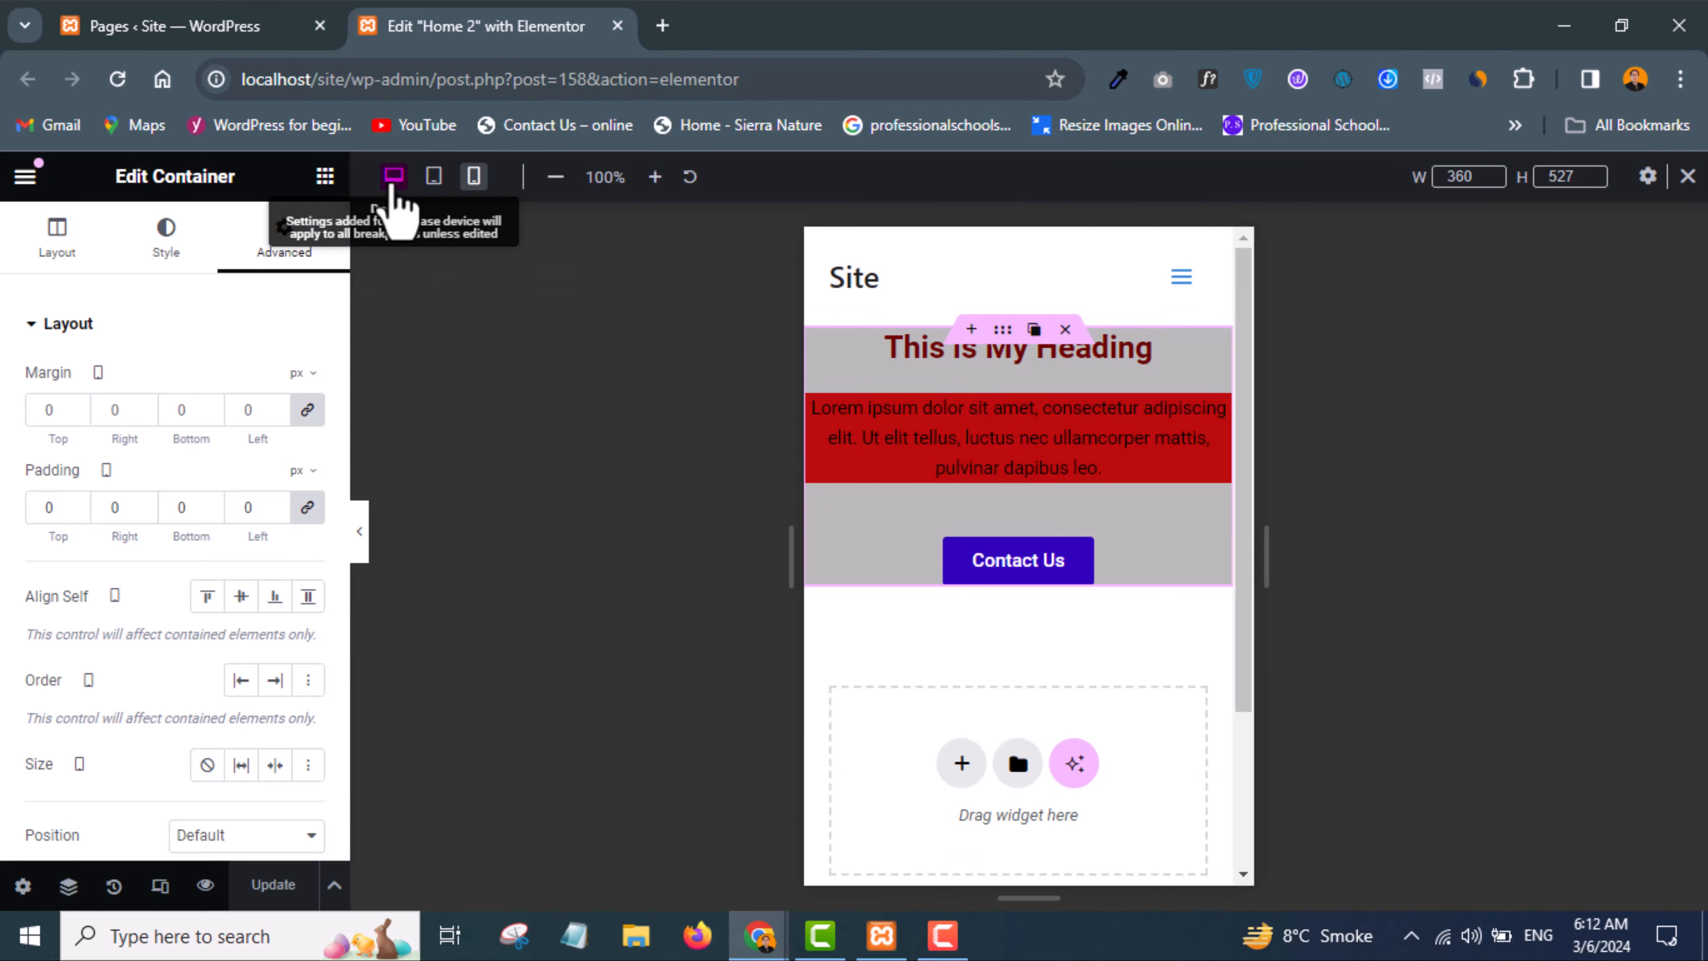
click(393, 183)
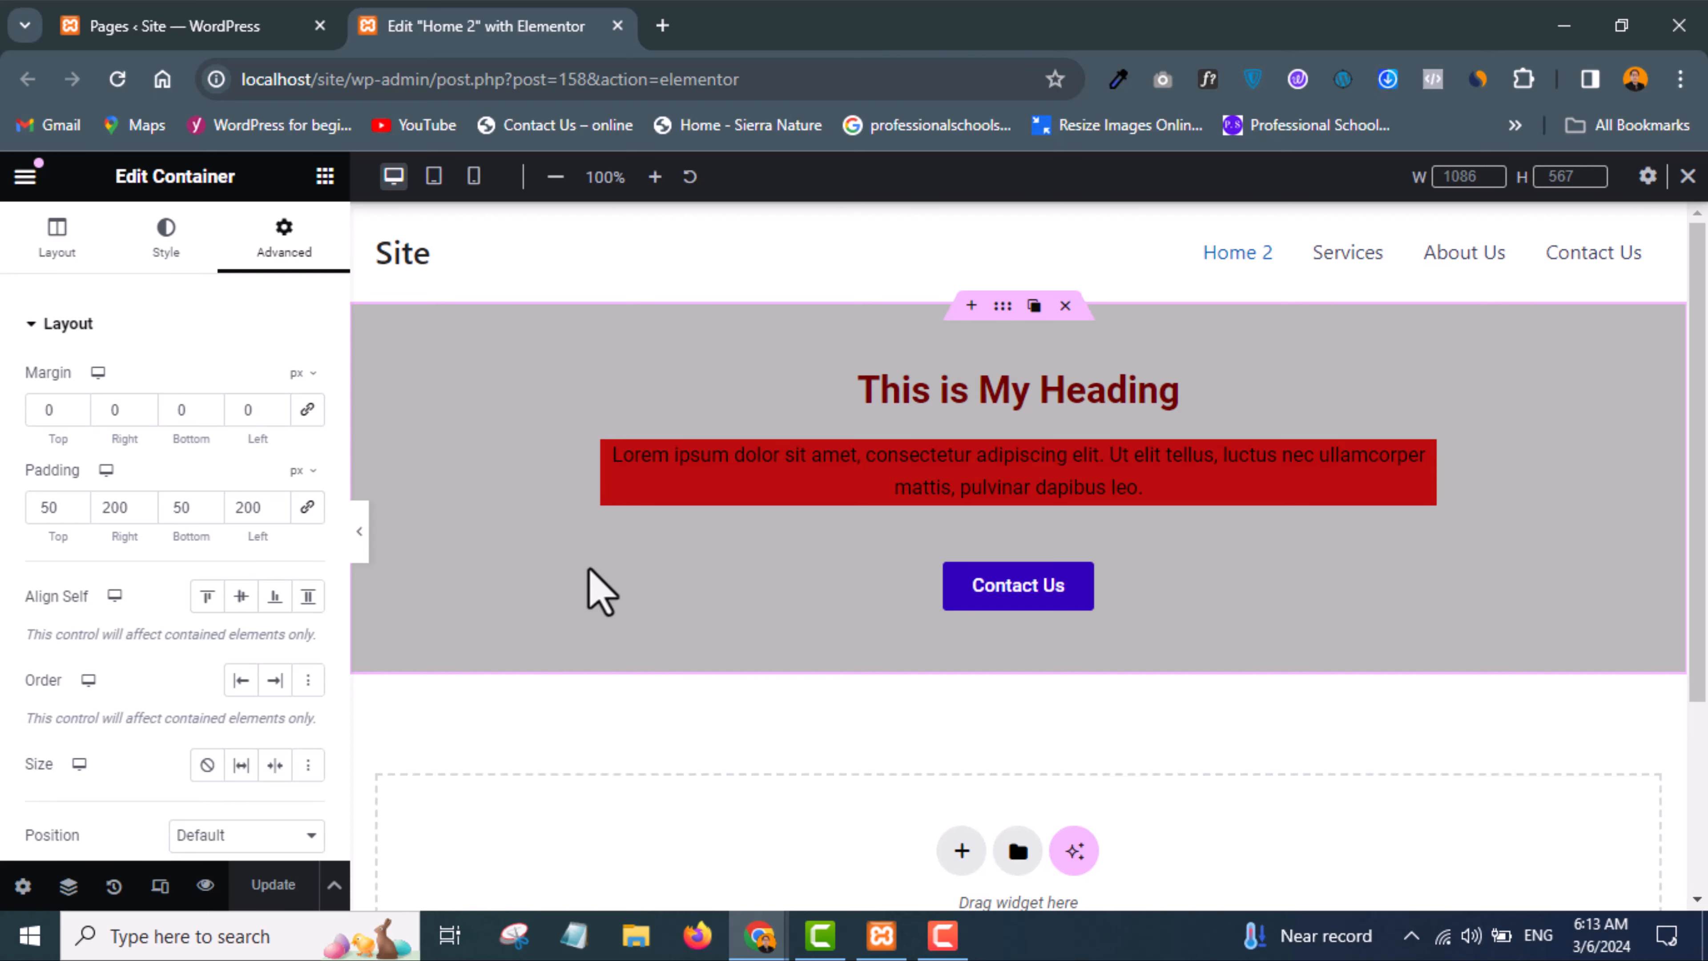
scroll(626, 704, down, 4)
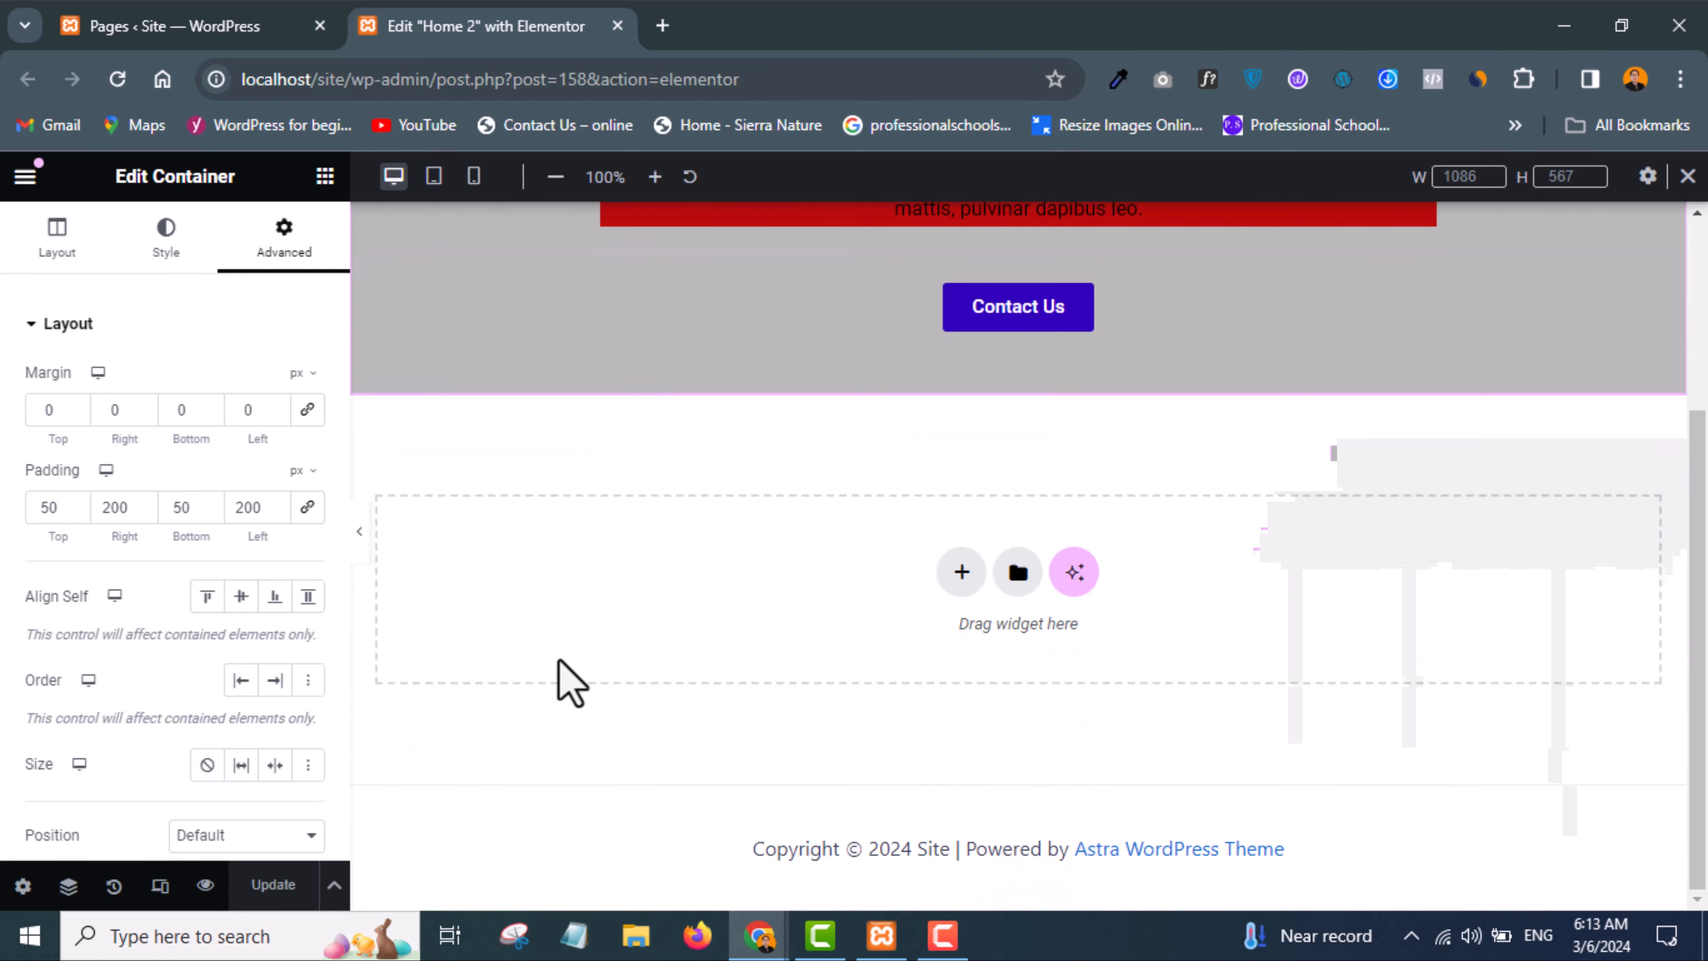
scroll(560, 662, up, 3)
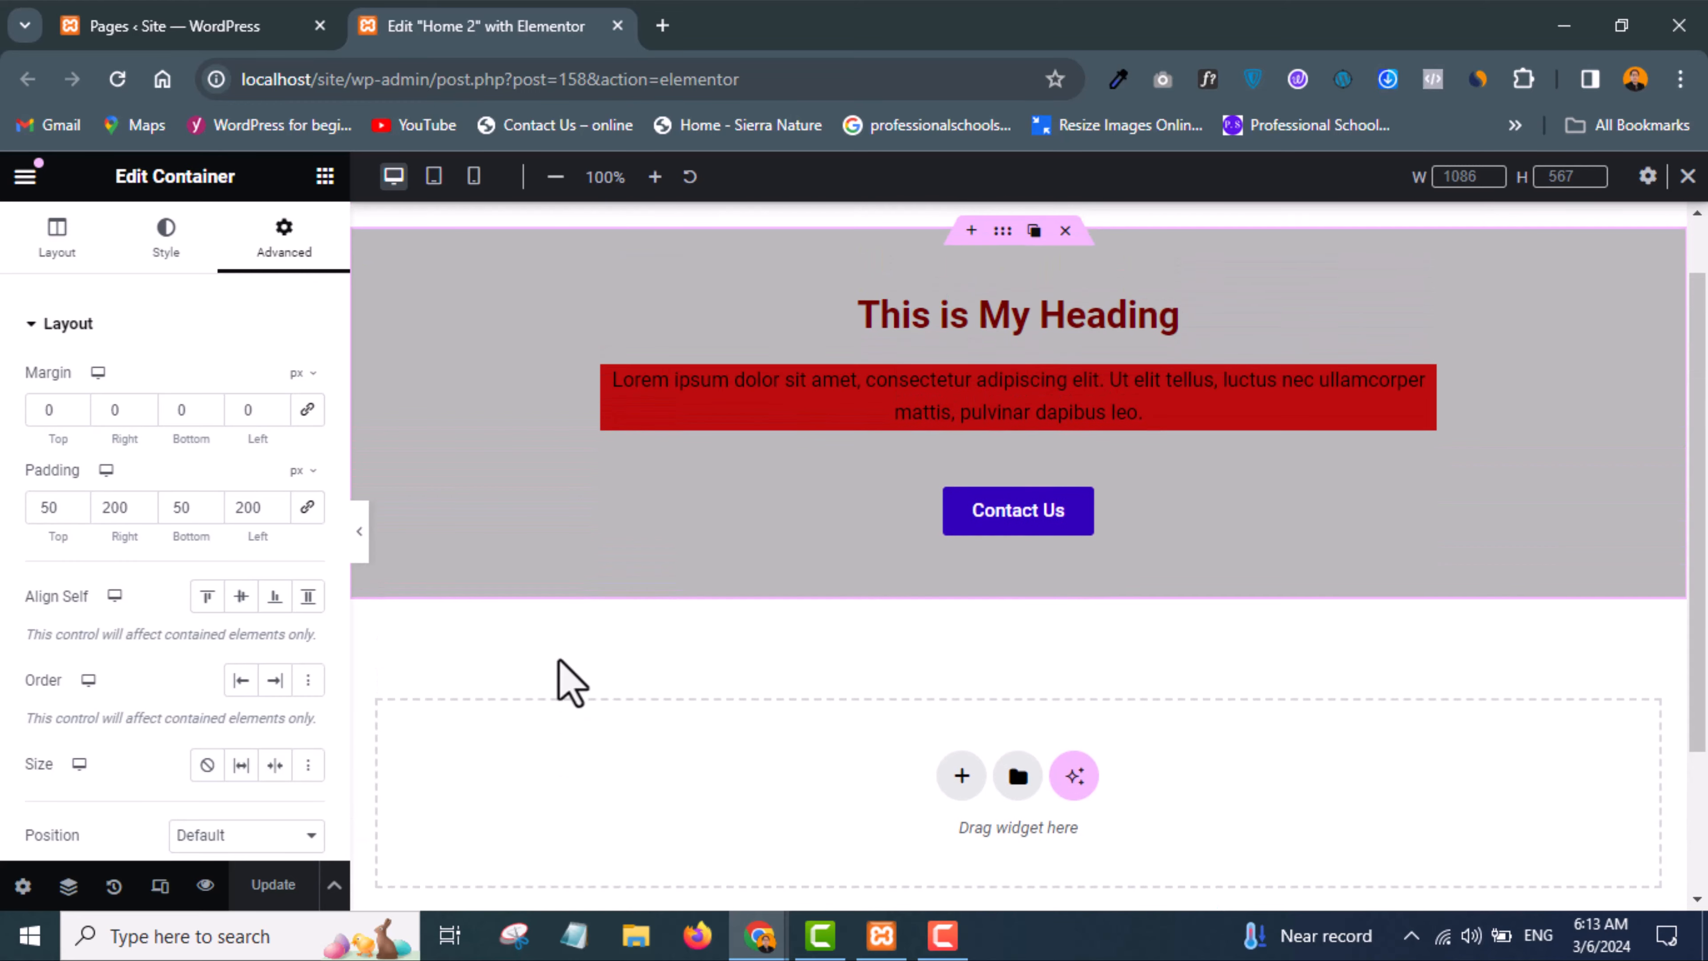